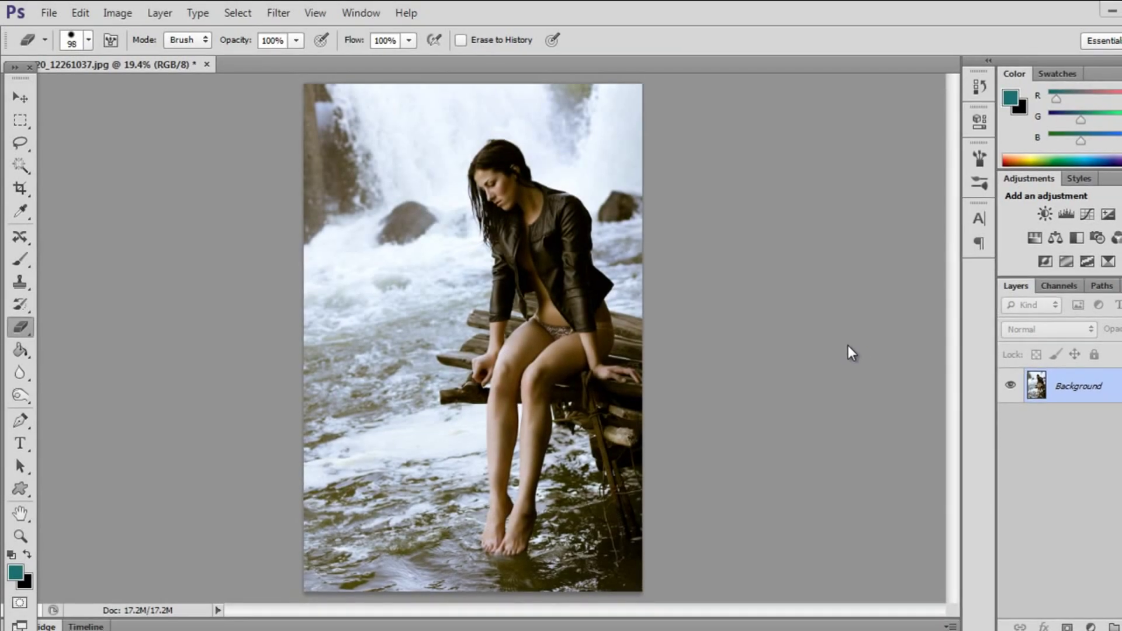
Step: With the Move tool active, duplicate the Background layer as 'Blurred layer'
left_click(16, 97)
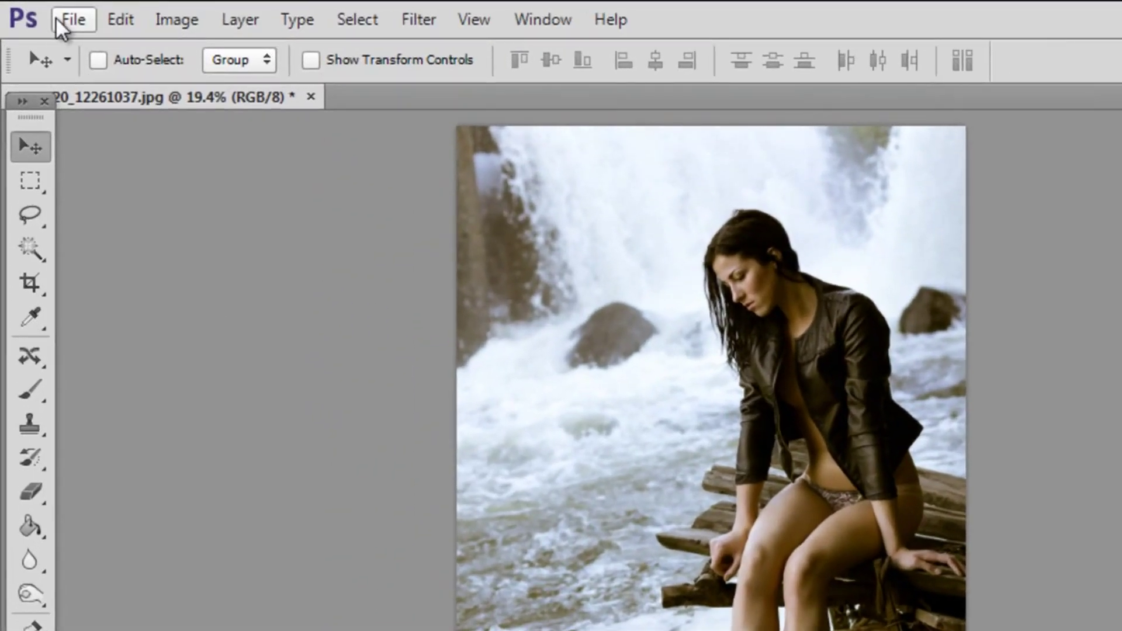
left_click(55, 17)
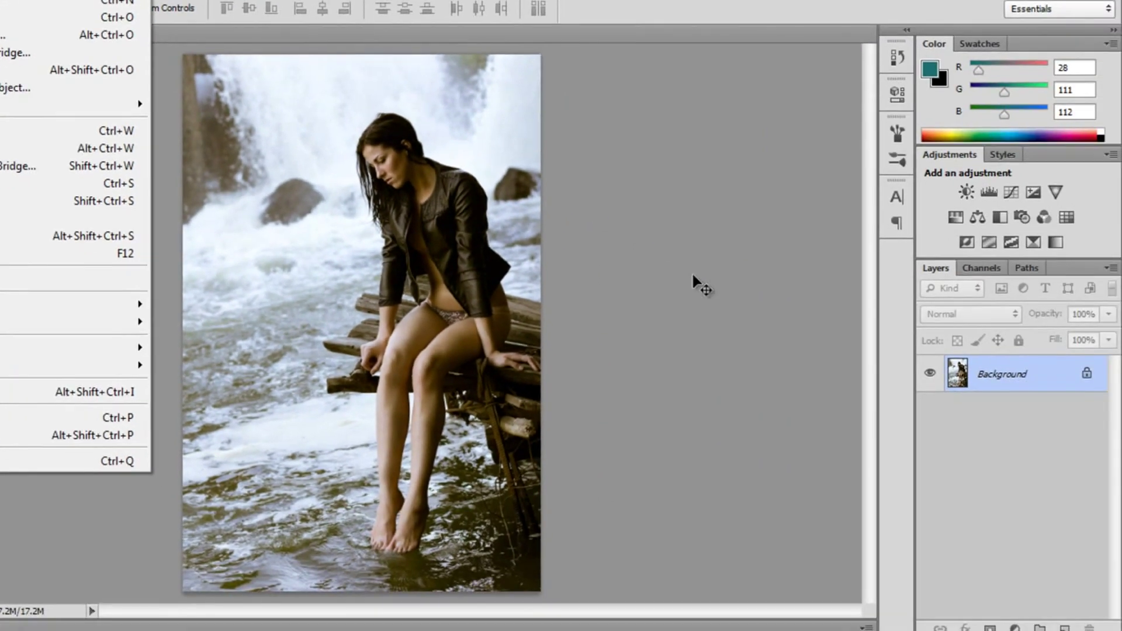
left_click(717, 278)
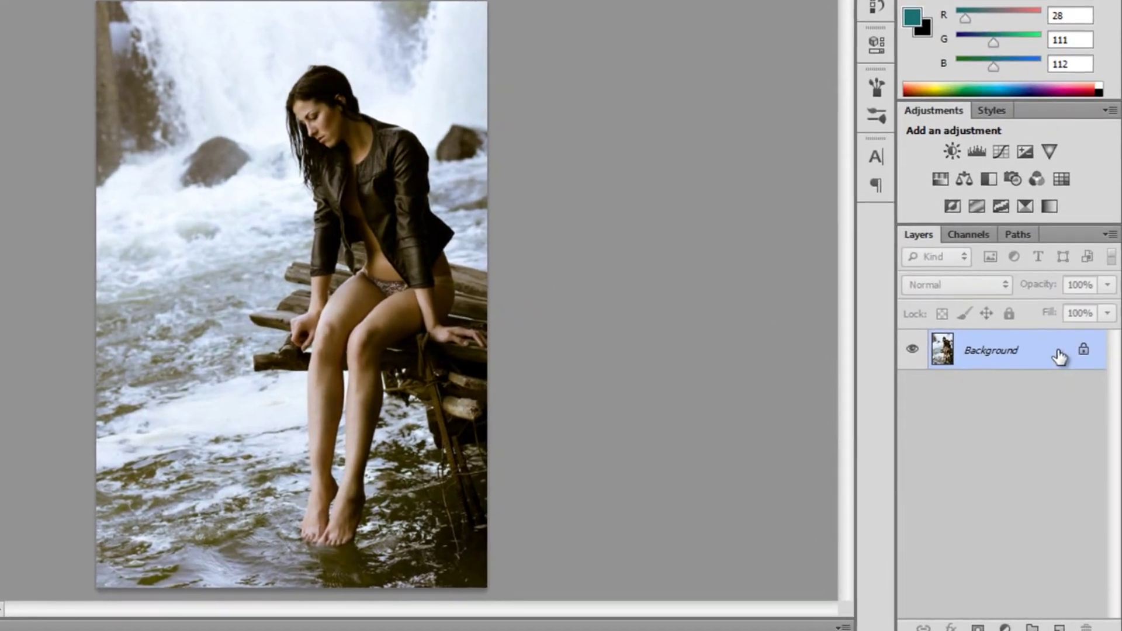
right_click(1052, 373)
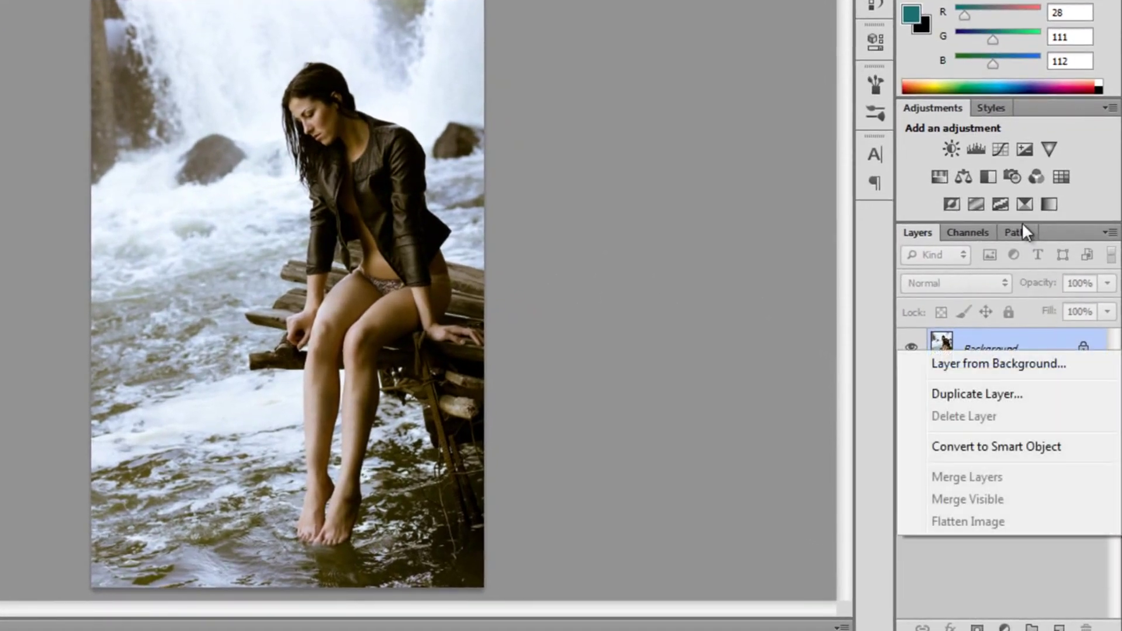
left_click(987, 394)
type("Bl")
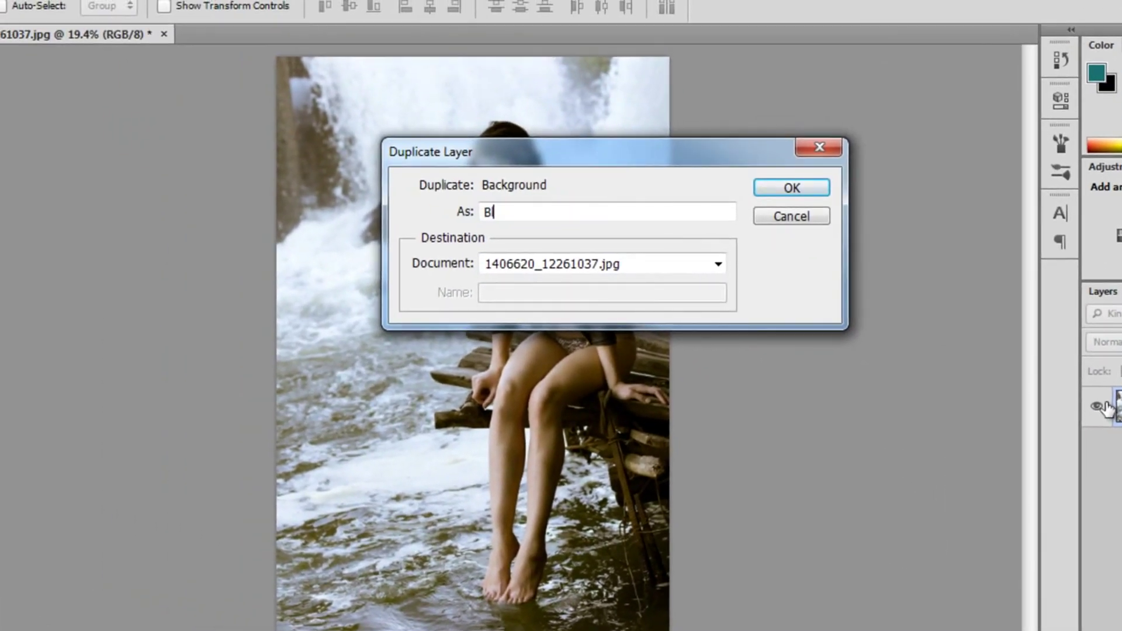
type("d layer")
key("Return")
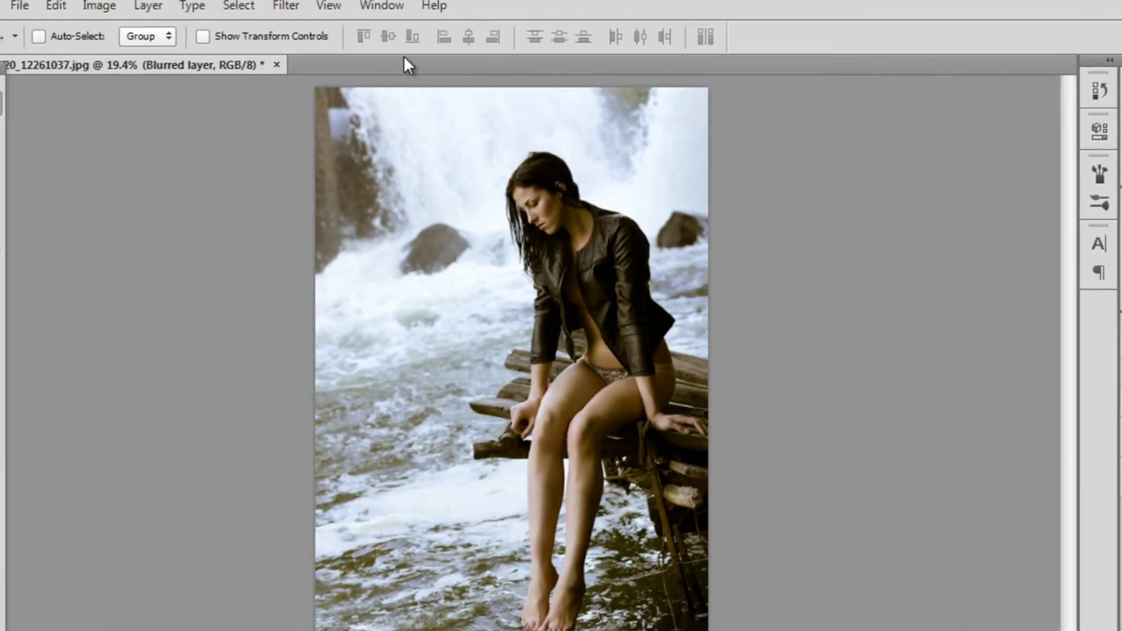
Step: Apply a Gaussian Blur with radius 8.5 to the Blurred layer
left_click(440, 21)
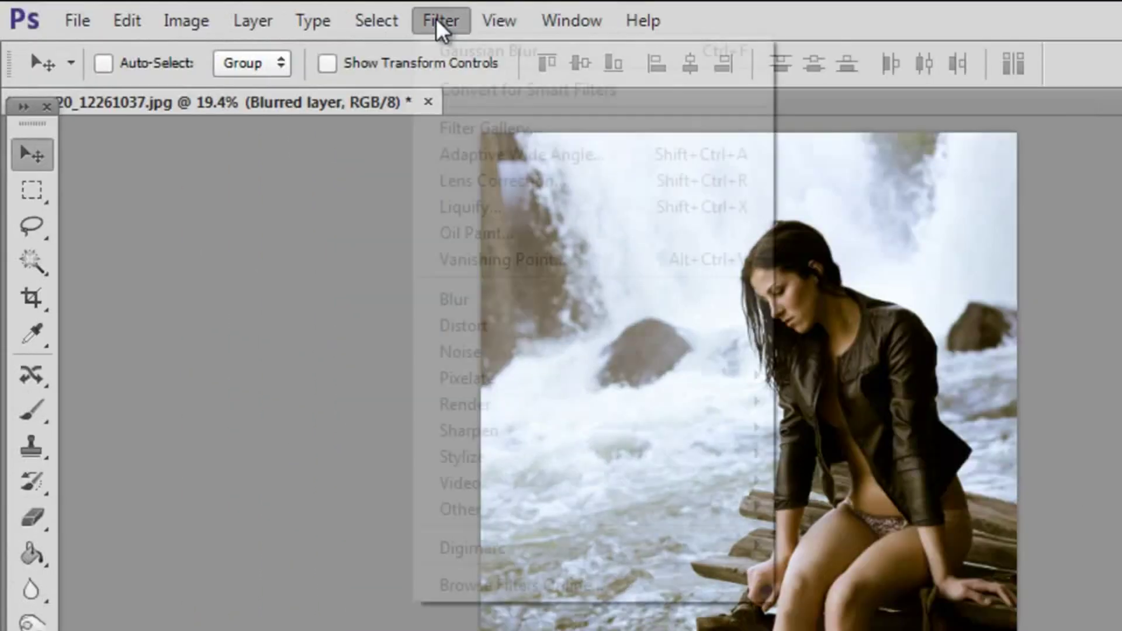
mouse_move(491, 217)
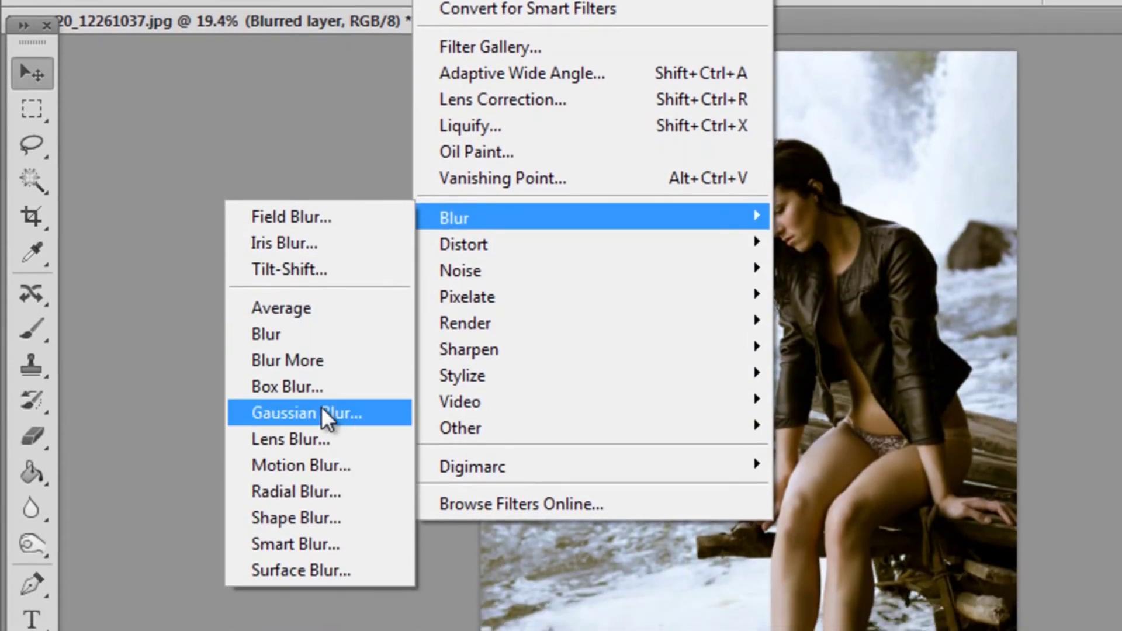
left_click(322, 408)
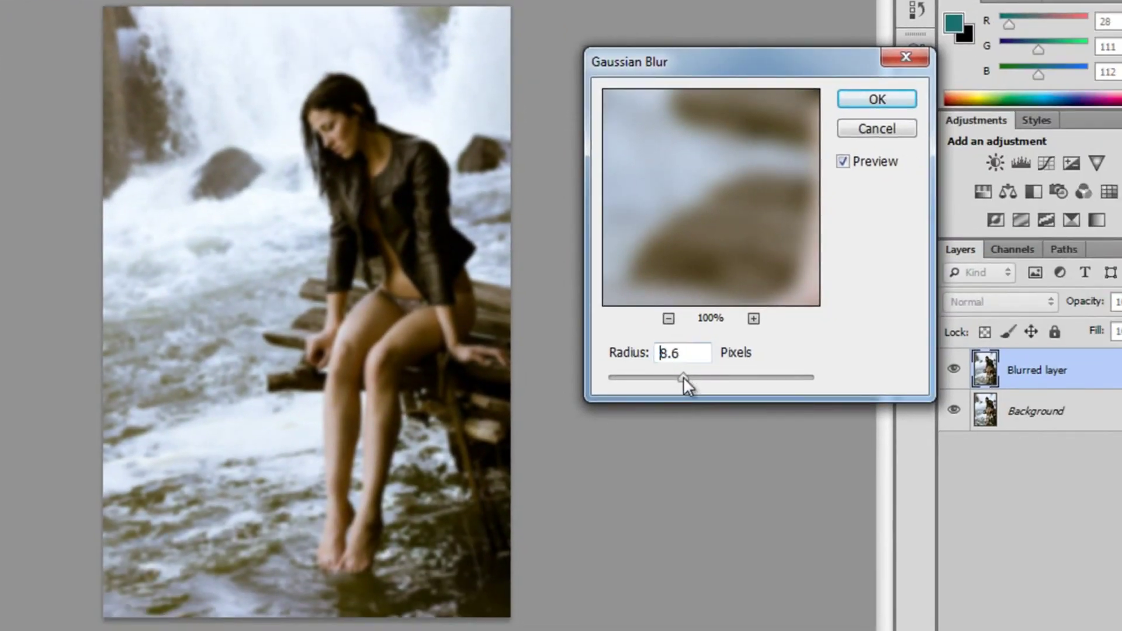
left_click_drag(683, 377, 685, 377)
left_click(887, 99)
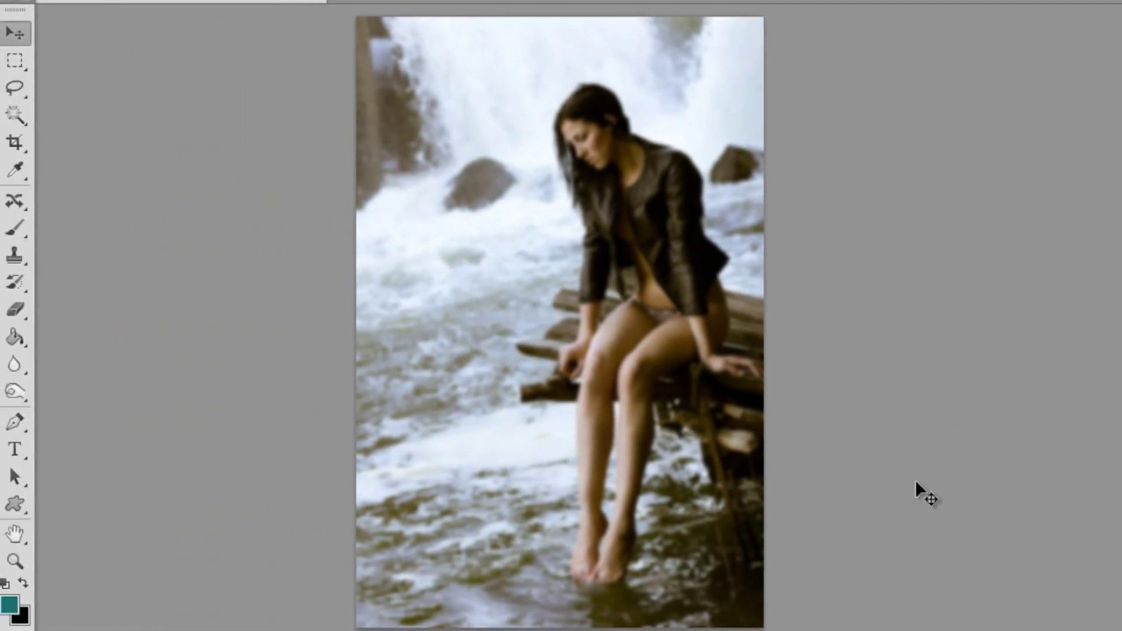
Step: Set up the Eraser with a soft round 100 px brush
left_click(15, 308)
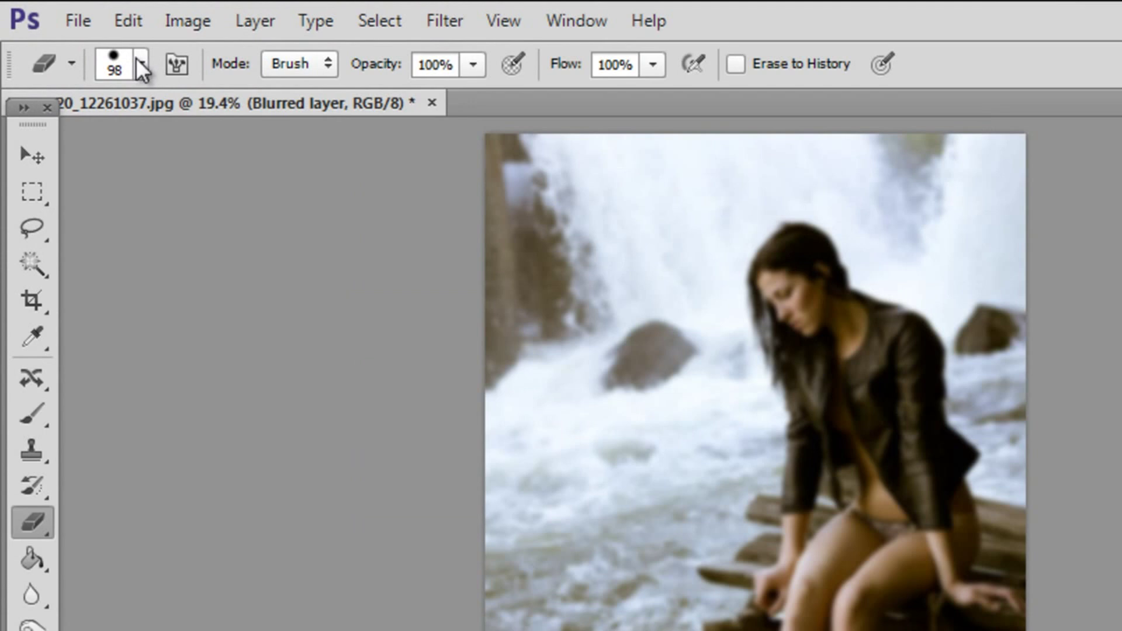
left_click(139, 65)
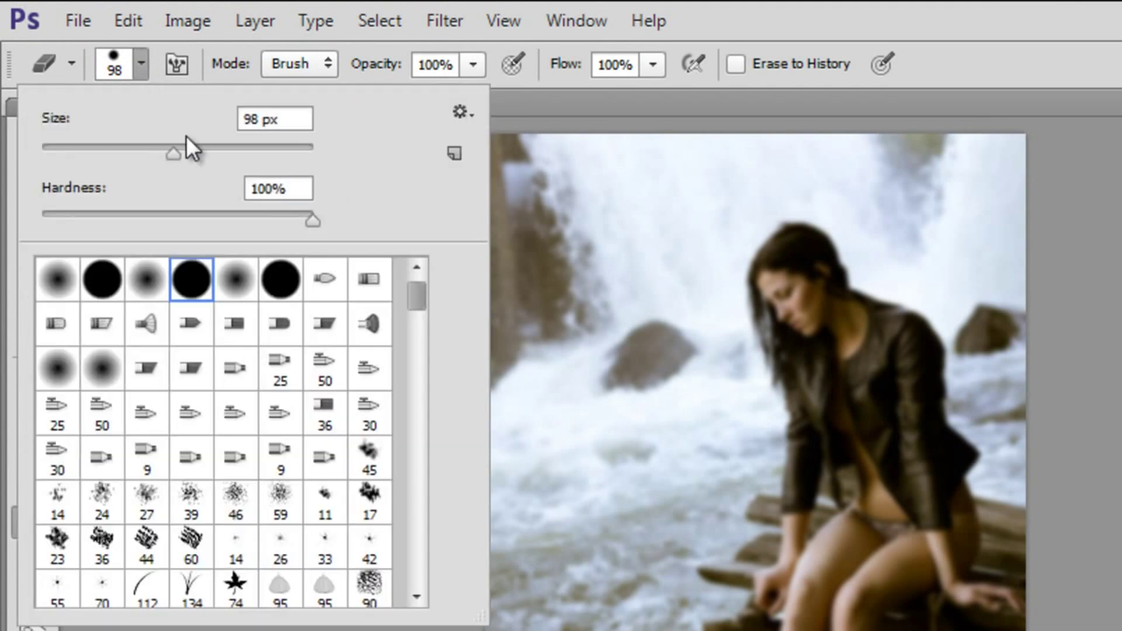
left_click(305, 120)
type("100")
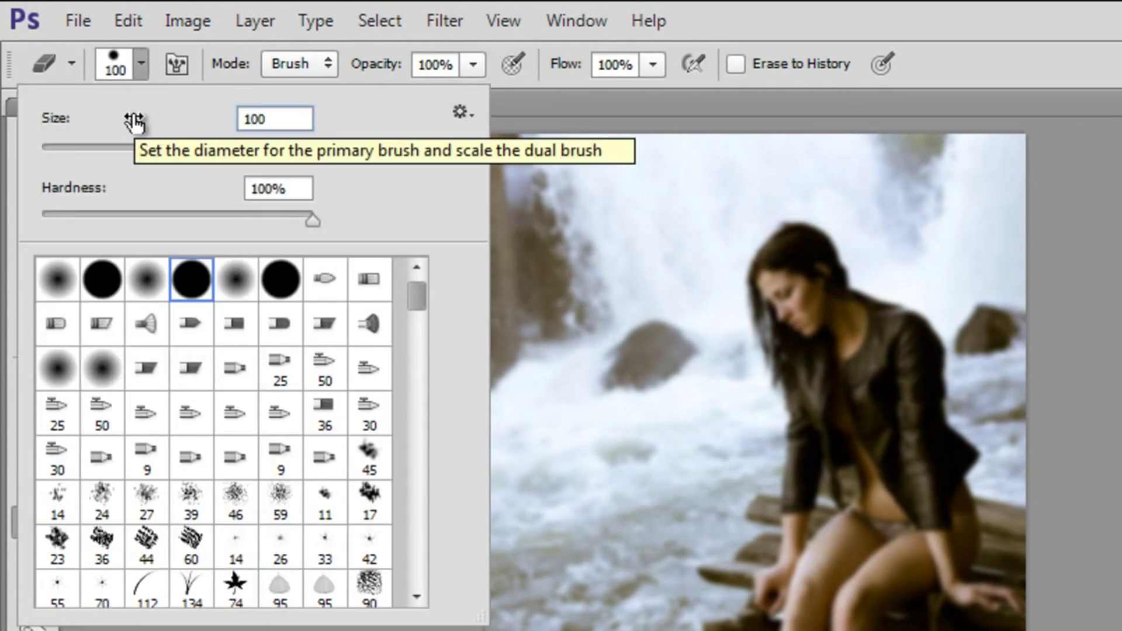
left_click(237, 279)
left_click(909, 199)
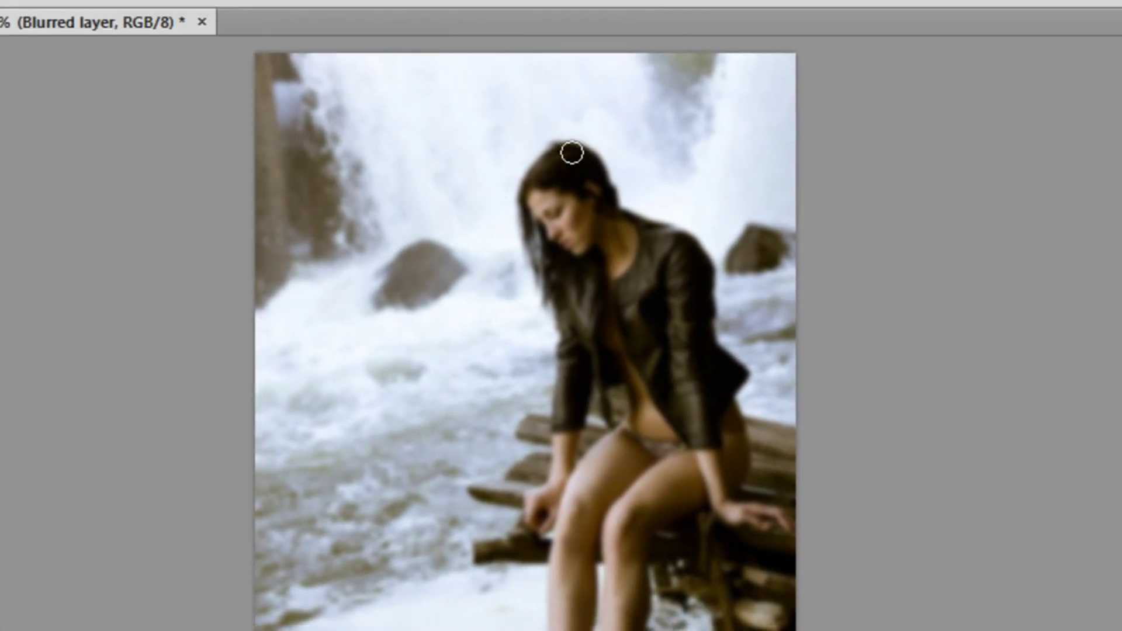
scroll(572, 153, "up", 2)
scroll(622, 166, "up", 2)
scroll(626, 220, "up", 2)
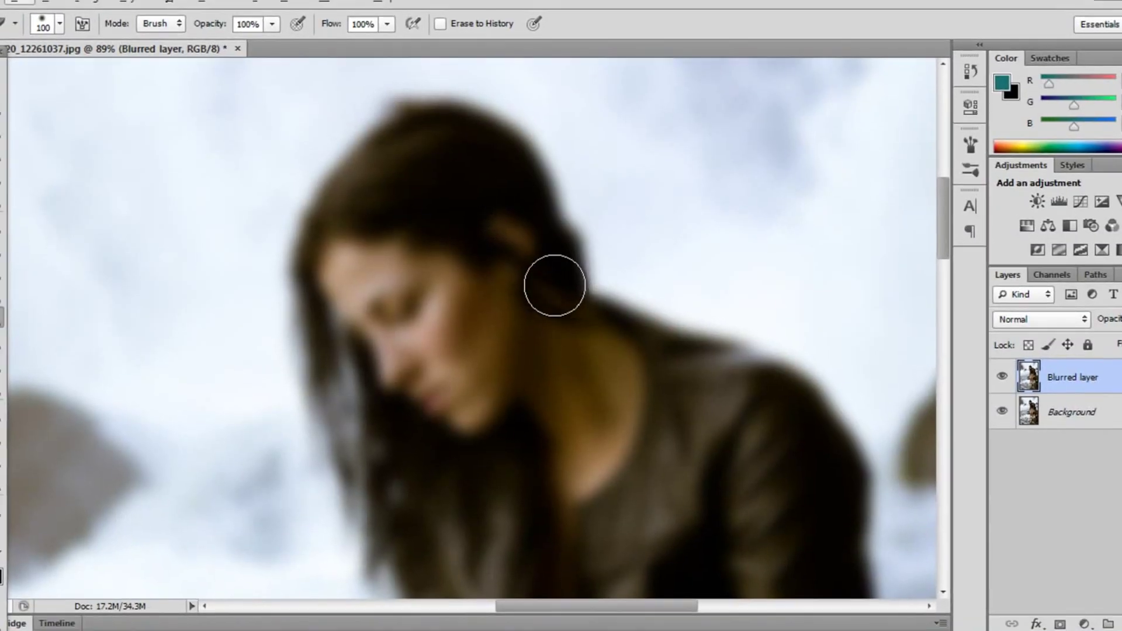
Step: Erase the blur over the woman's ear, hair, shoulder, torso, jacket and hand
mouse_move(539, 243)
left_mouse_down()
mouse_move(528, 202)
mouse_move(554, 290)
mouse_move(520, 185)
mouse_move(469, 138)
mouse_move(406, 126)
mouse_move(308, 263)
mouse_move(409, 389)
mouse_move(493, 385)
left_mouse_up()
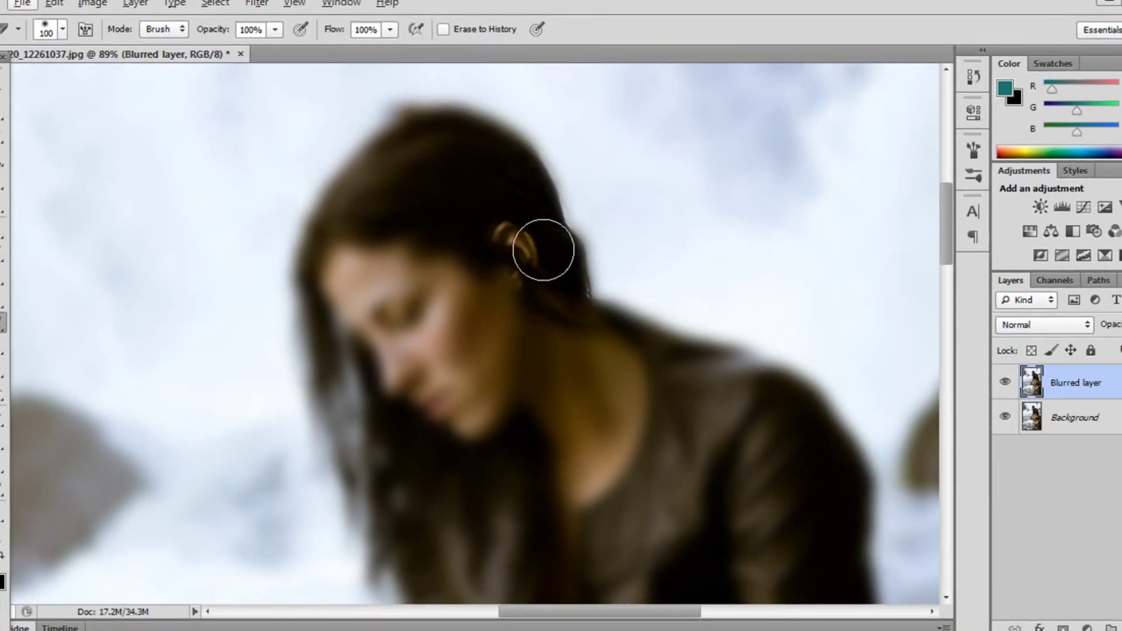
scroll(522, 337, "down", 2)
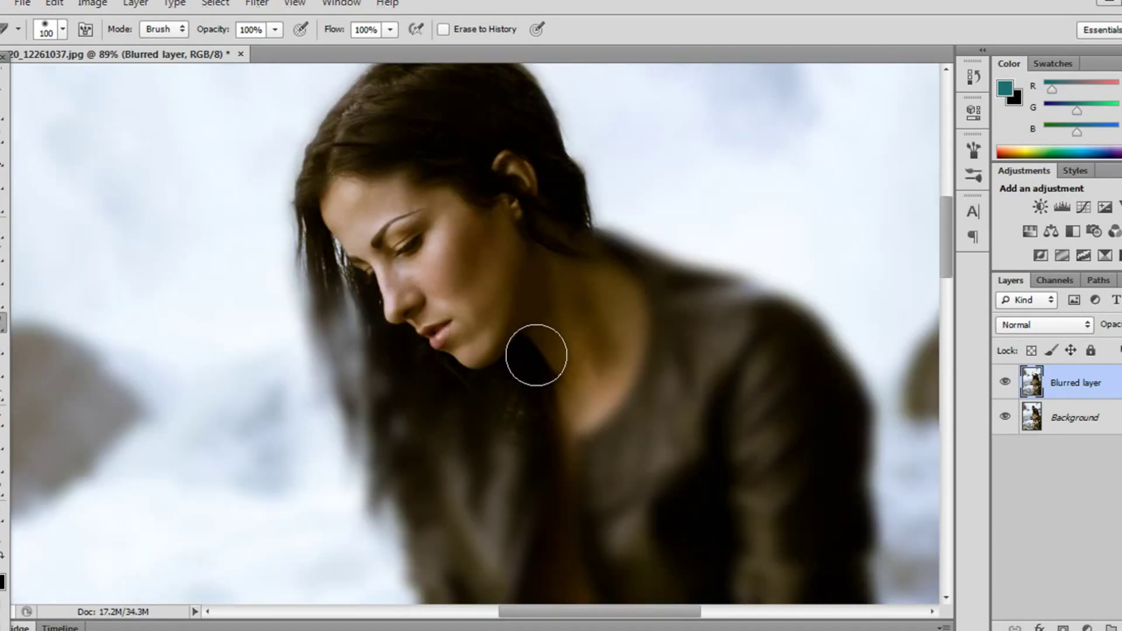
scroll(534, 350, "down", 4)
mouse_move(329, 149)
left_mouse_down()
mouse_move(373, 281)
mouse_move(441, 300)
mouse_move(515, 447)
mouse_move(659, 330)
mouse_move(646, 321)
left_mouse_up()
scroll(776, 283, "up", 2)
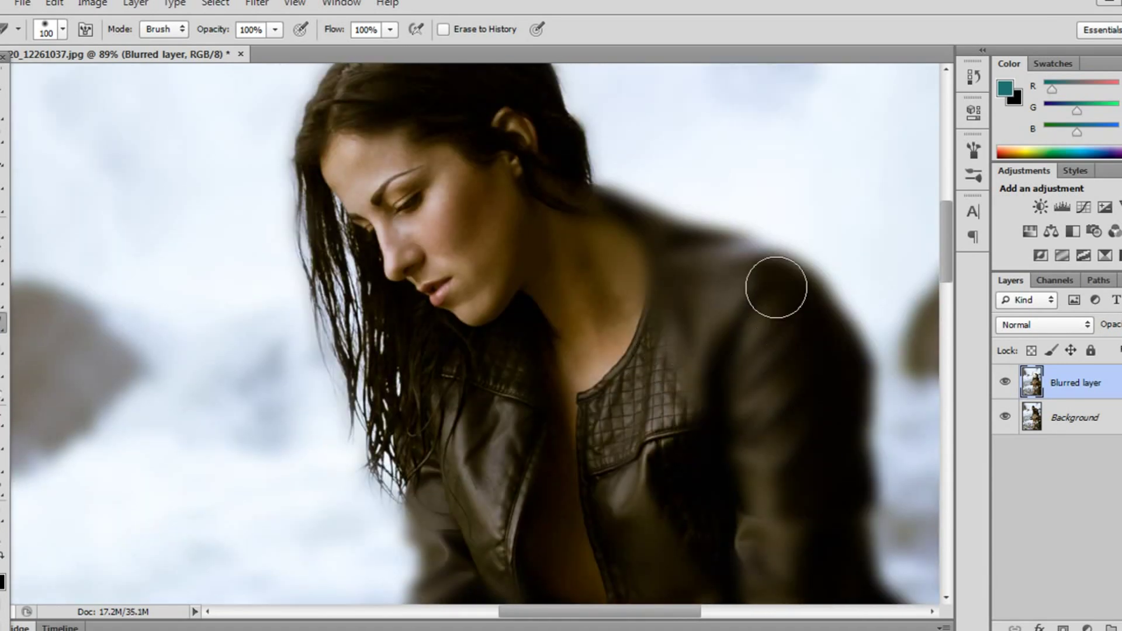
left_click_drag(777, 283, 582, 212)
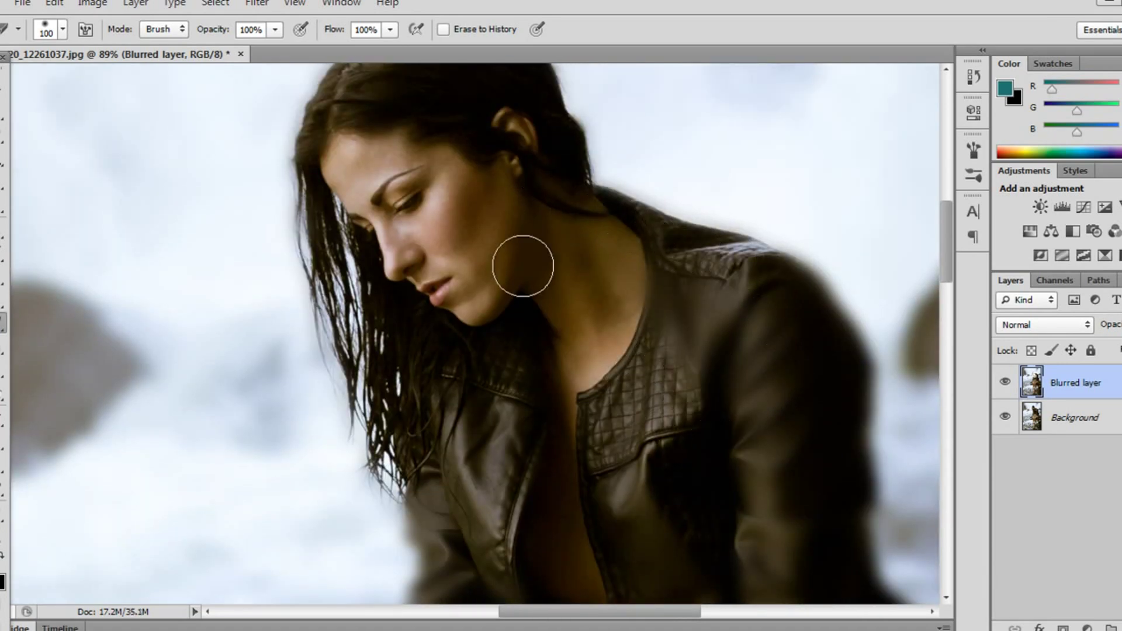
mouse_move(522, 266)
left_mouse_down()
mouse_move(706, 325)
mouse_move(759, 283)
mouse_move(816, 333)
mouse_move(835, 500)
left_mouse_up()
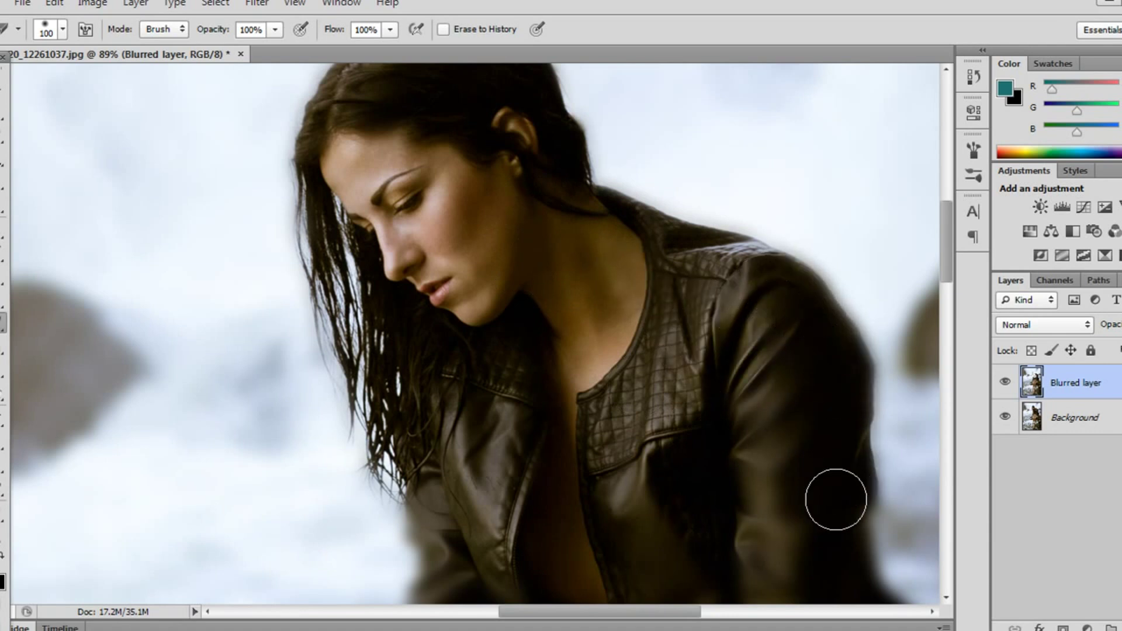
scroll(721, 527, "down", 4)
scroll(659, 334, "down", 3)
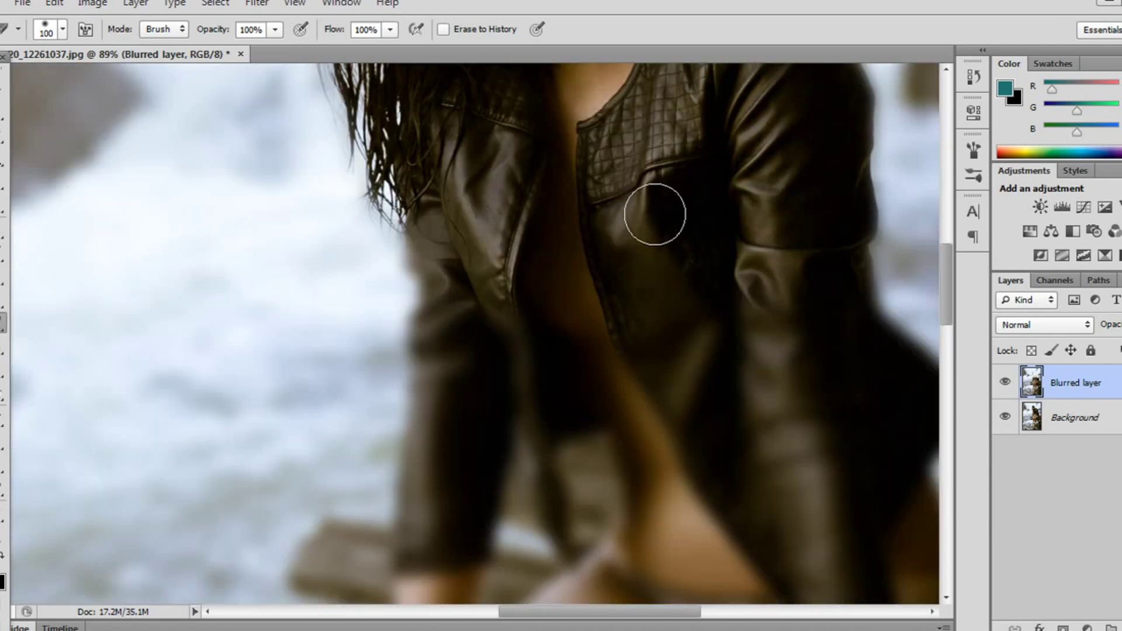
mouse_move(716, 559)
left_mouse_down()
mouse_move(643, 482)
mouse_move(555, 332)
left_mouse_up()
mouse_move(441, 122)
left_mouse_down()
mouse_move(438, 521)
mouse_move(485, 379)
left_mouse_up()
scroll(486, 379, "down", 1)
scroll(486, 379, "down", 3)
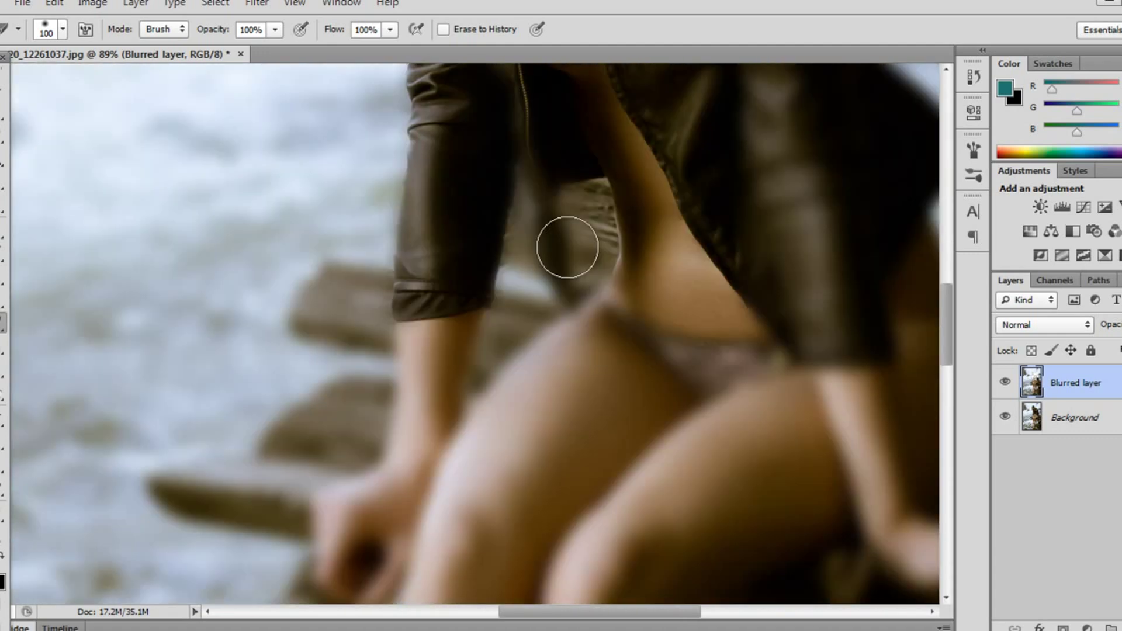
left_click_drag(534, 195, 599, 168)
mouse_move(747, 287)
left_mouse_down()
mouse_move(839, 296)
mouse_move(541, 400)
left_mouse_up()
mouse_move(474, 204)
left_mouse_down()
mouse_move(401, 476)
mouse_move(333, 521)
mouse_move(400, 545)
mouse_move(453, 294)
left_mouse_up()
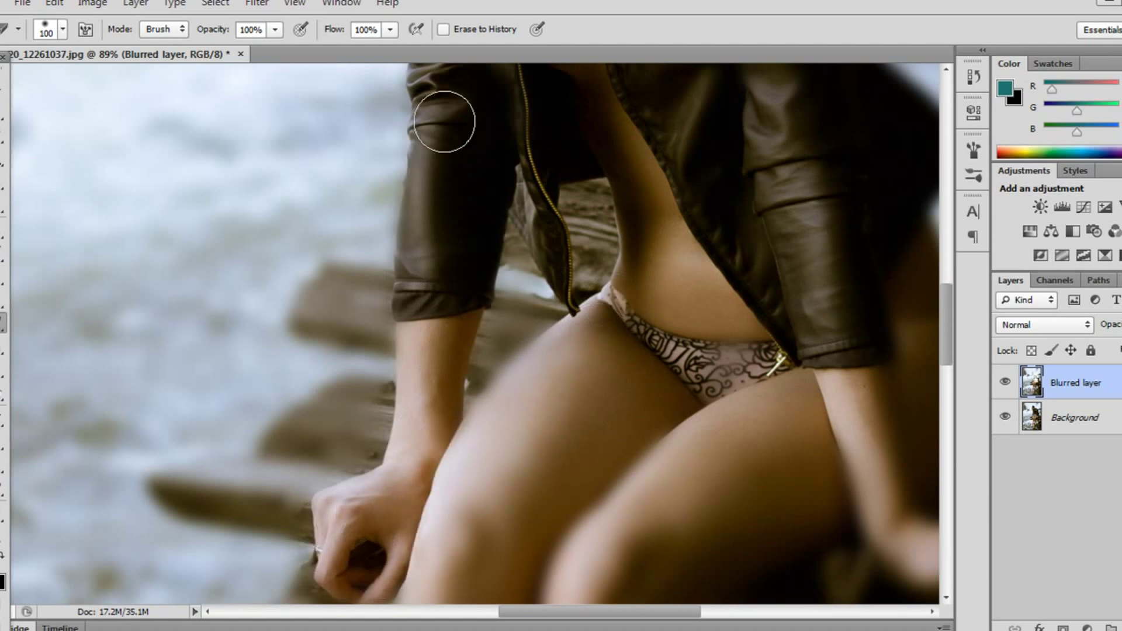
Step: Erase the blur over her left sleeve and legs, then fit the image on screen
left_click_drag(445, 121, 474, 349)
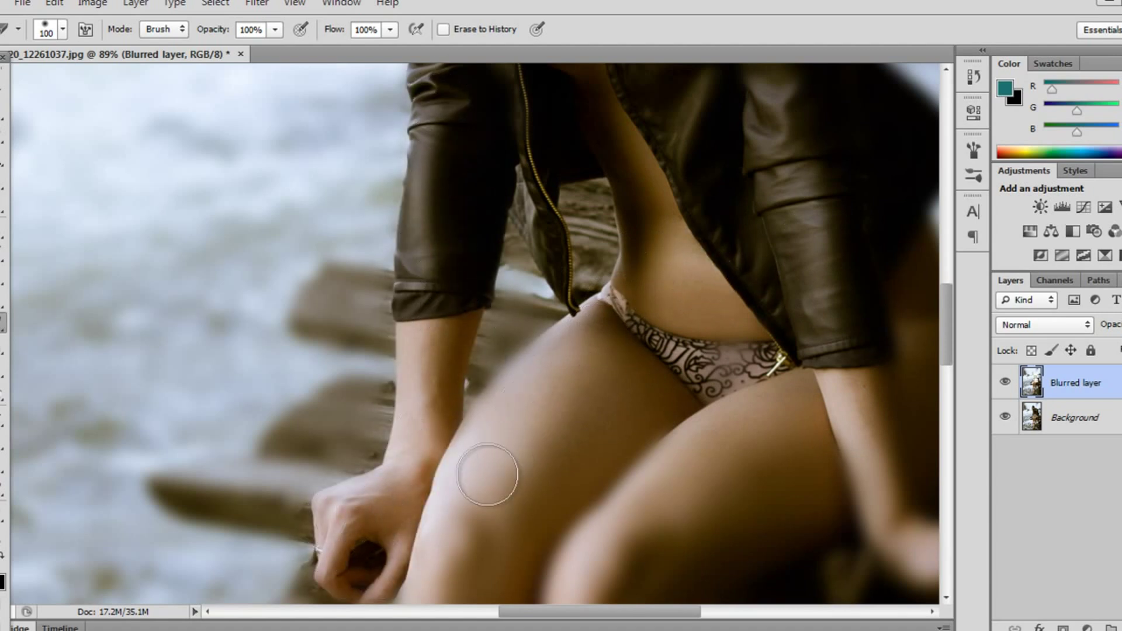
scroll(701, 394, "down", 5)
scroll(876, 325, "down", 2)
scroll(764, 348, "down", 1)
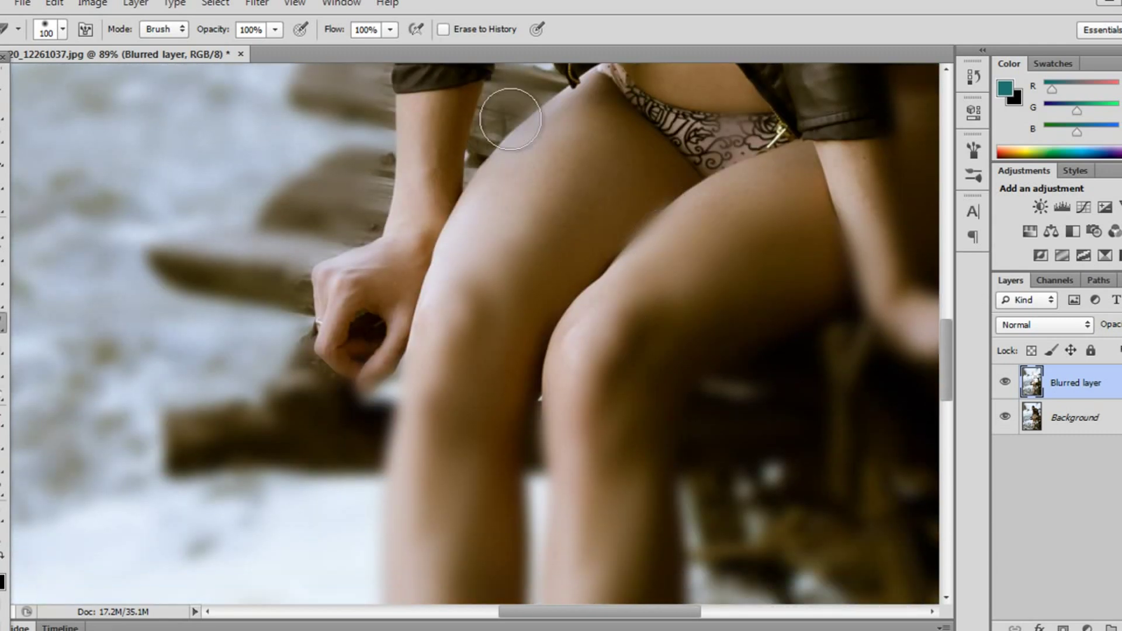
mouse_move(521, 231)
left_mouse_down()
mouse_move(514, 113)
mouse_move(711, 234)
left_mouse_up()
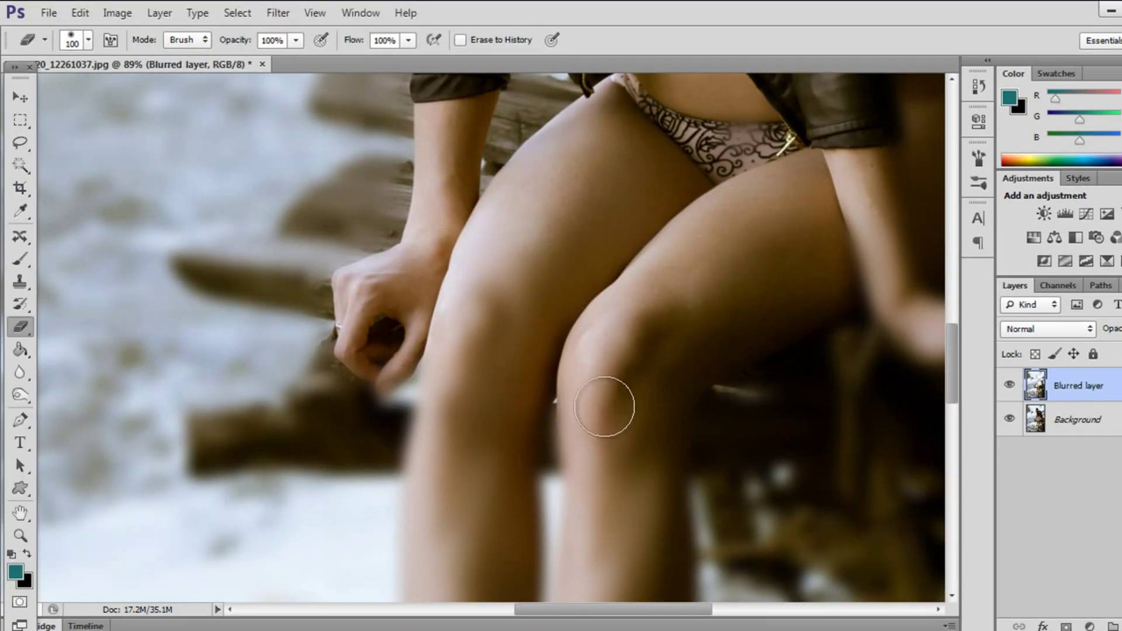
scroll(614, 351, "down", 5)
scroll(623, 254, "down", 4)
left_click_drag(577, 329, 647, 92)
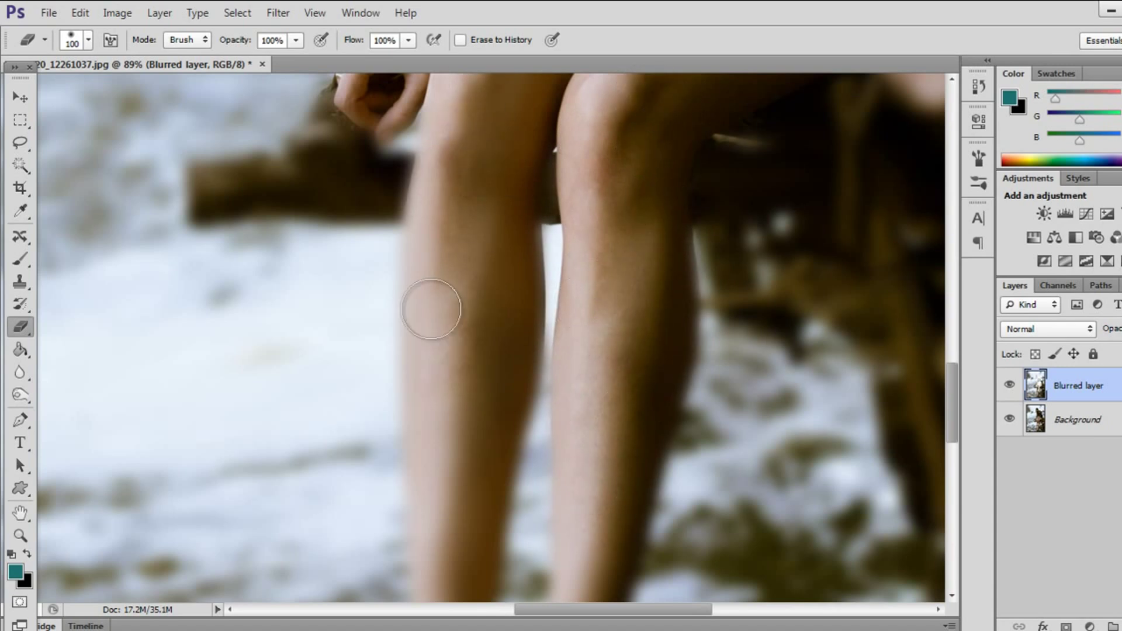
mouse_move(430, 310)
left_mouse_down()
mouse_move(415, 263)
mouse_move(417, 531)
left_mouse_up()
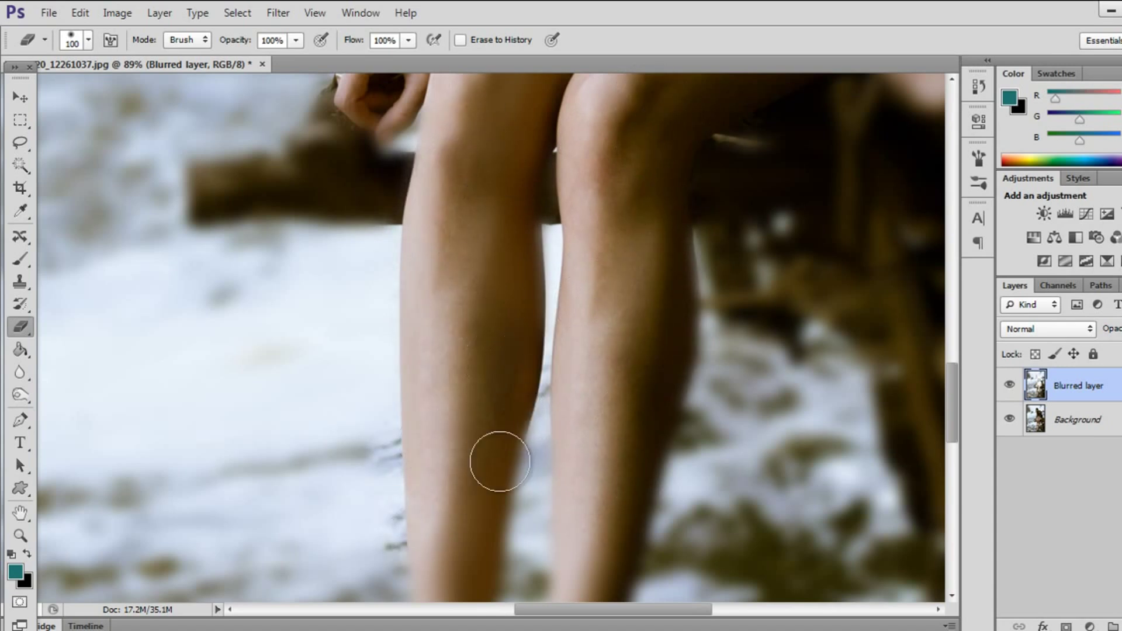
scroll(491, 395, "down", 4)
scroll(477, 273, "down", 1)
mouse_move(441, 330)
left_mouse_down()
mouse_move(488, 426)
mouse_move(426, 482)
mouse_move(463, 546)
mouse_move(548, 531)
left_mouse_up()
scroll(426, 482, "down", 1)
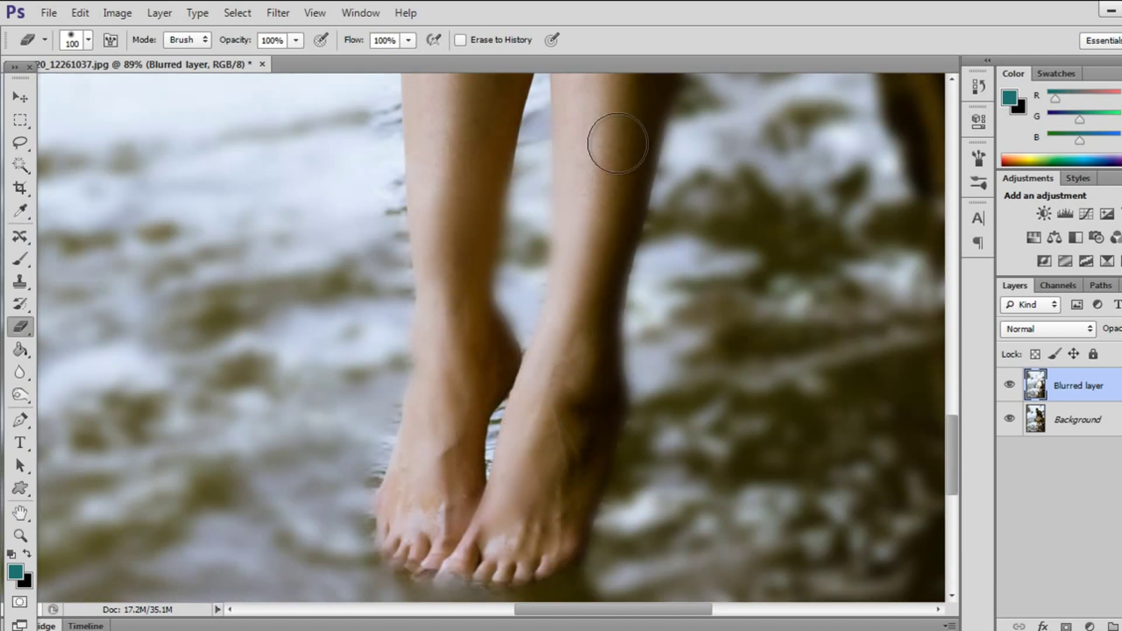
left_click_drag(514, 411, 499, 176)
scroll(498, 175, "down", 3)
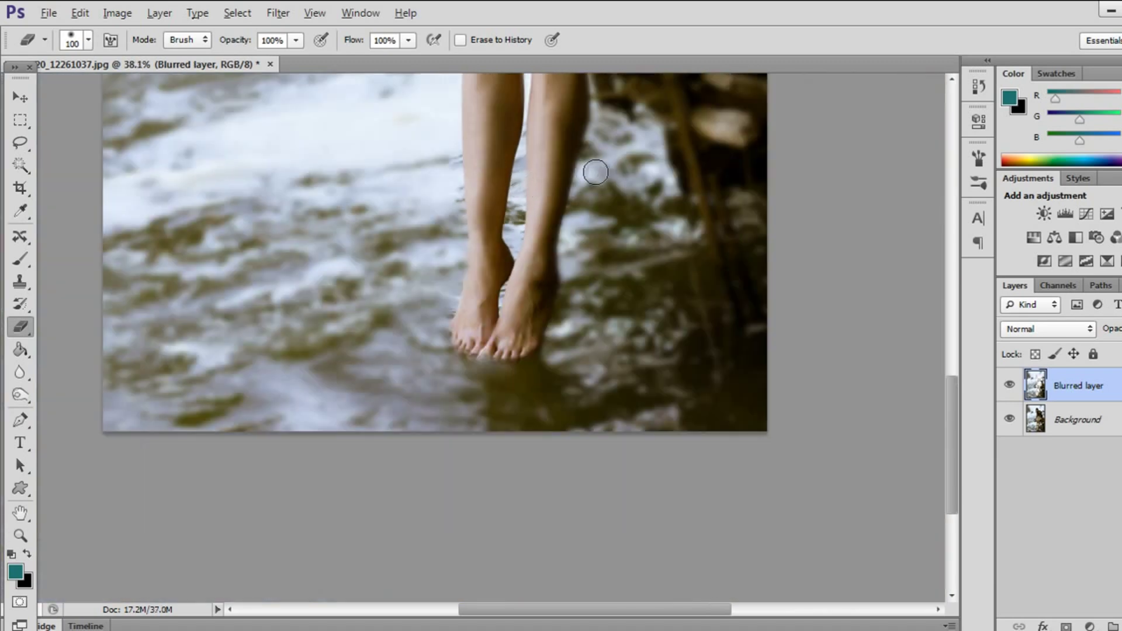
scroll(604, 172, "down", 2)
scroll(604, 173, "up", 2)
scroll(596, 142, "up", 1)
scroll(595, 141, "up", 2)
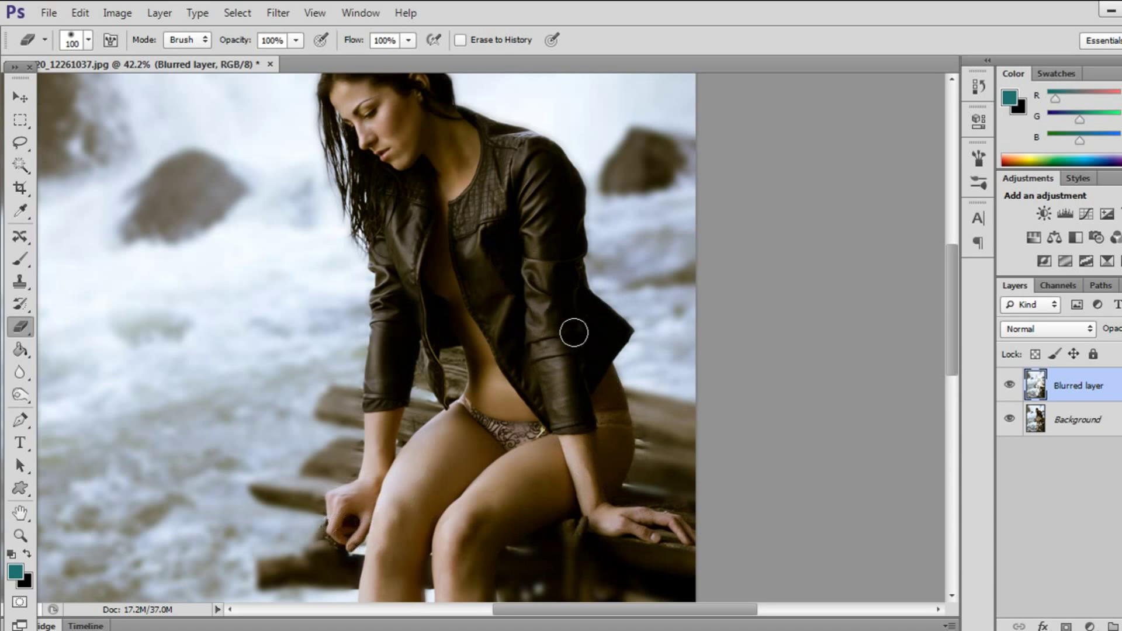
key("ctrl+0")
scroll(618, 331, "down", 1, "alt")
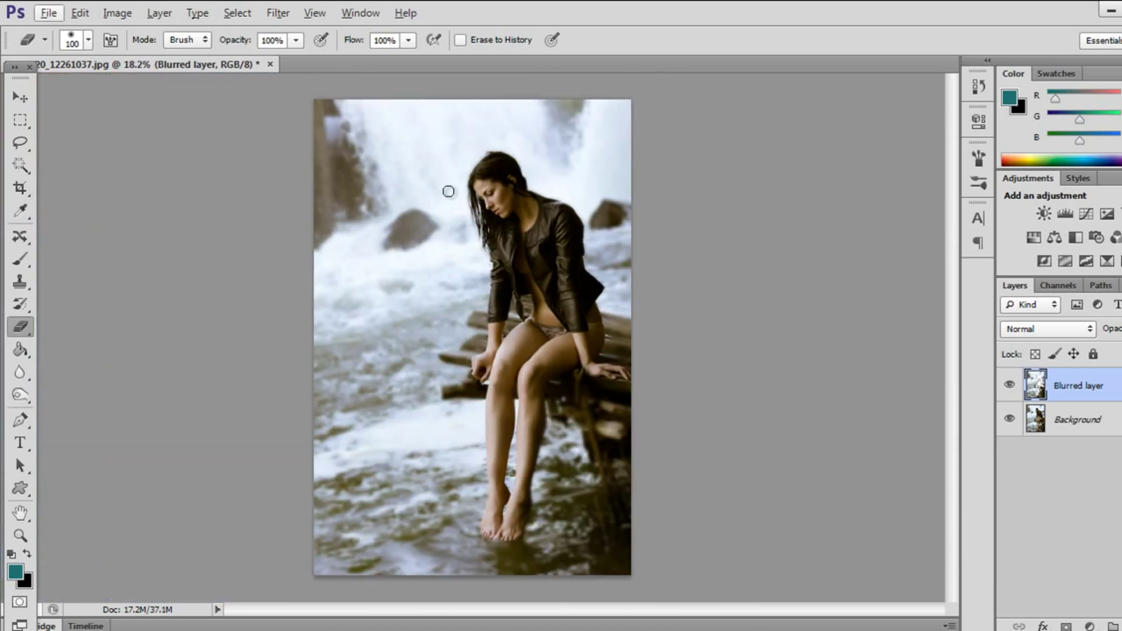
key("v")
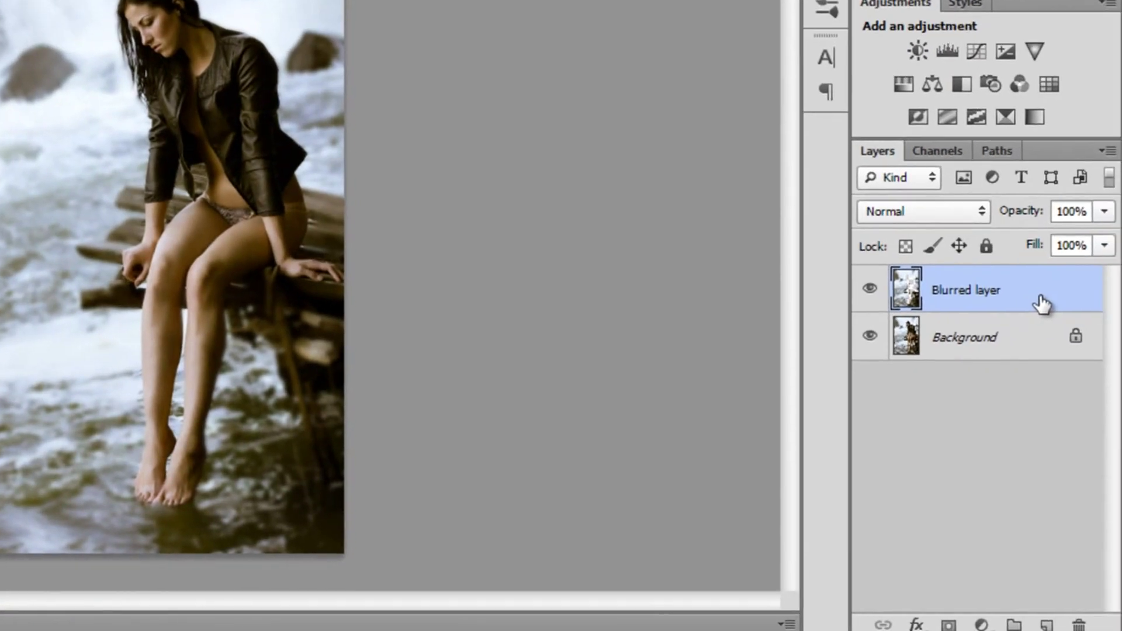
Step: Select Blurred layer together with Background and merge them with Merge Layers
left_click(1010, 341, "shift")
right_click(967, 325)
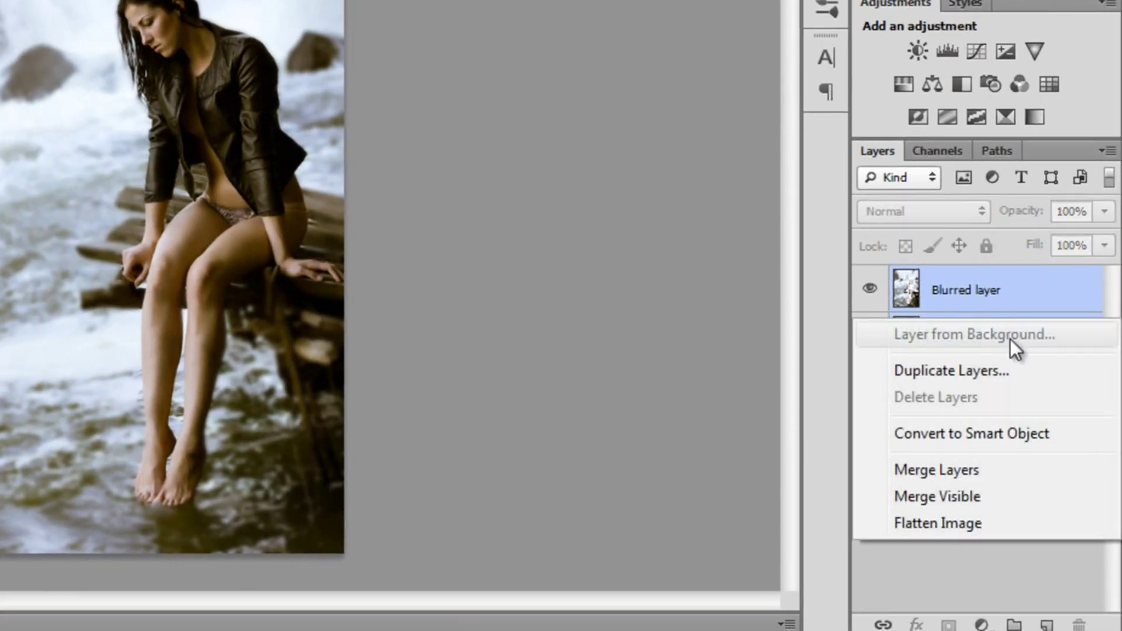
left_click(976, 471)
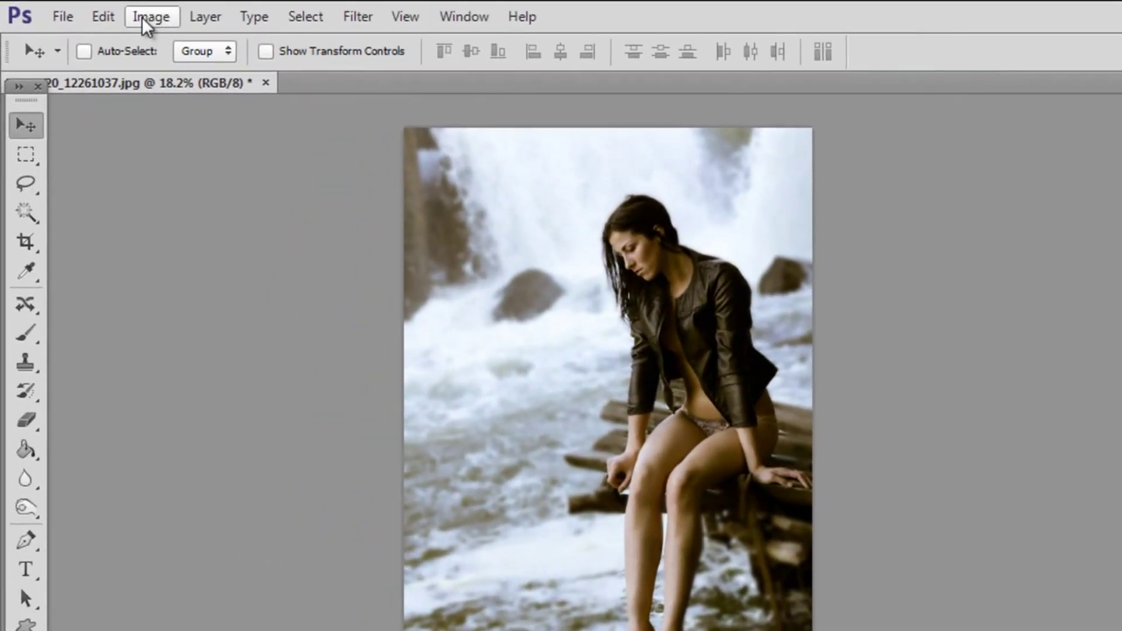
left_click(142, 17)
mouse_move(184, 74)
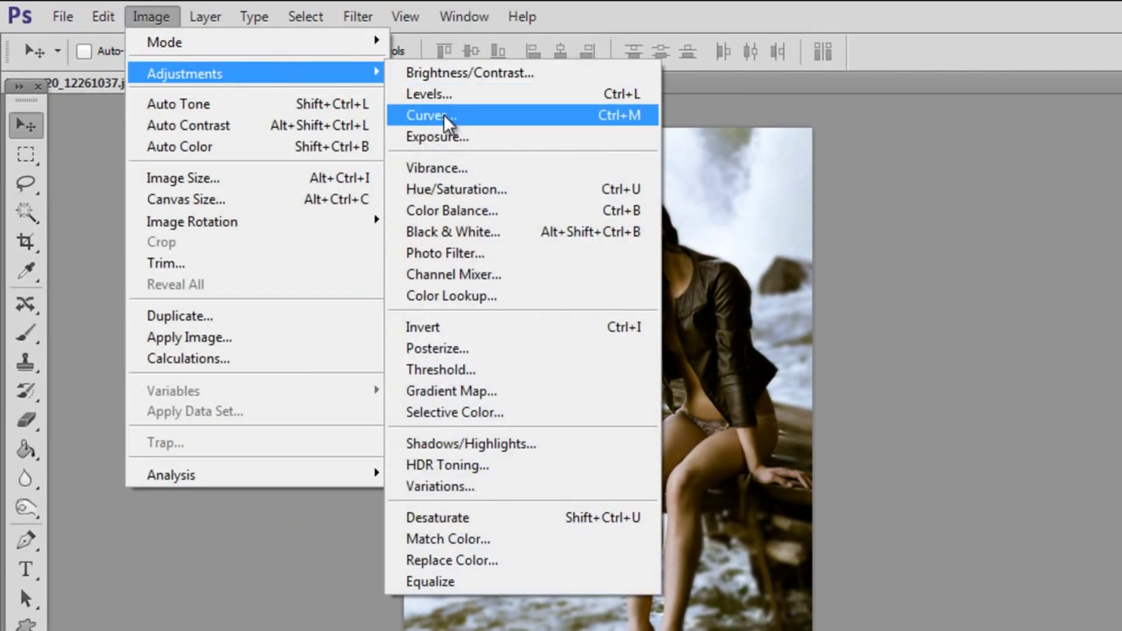
Step: Apply a Curves adjustment that pulls the shadows down and lifts the highlights
left_click(444, 115)
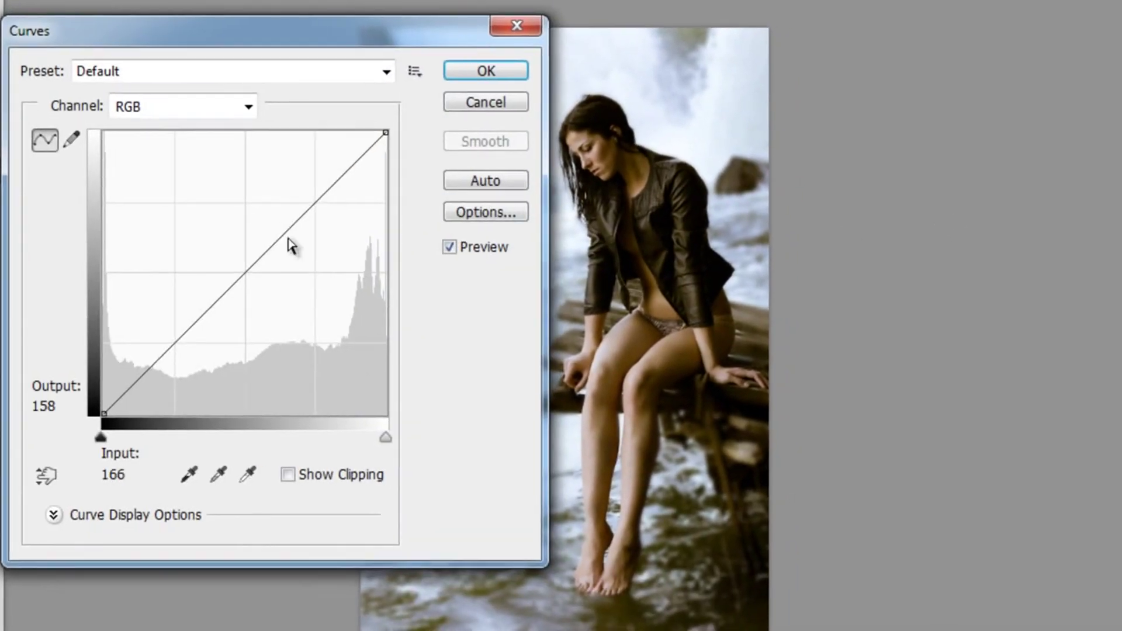
left_click_drag(255, 30, 868, 67)
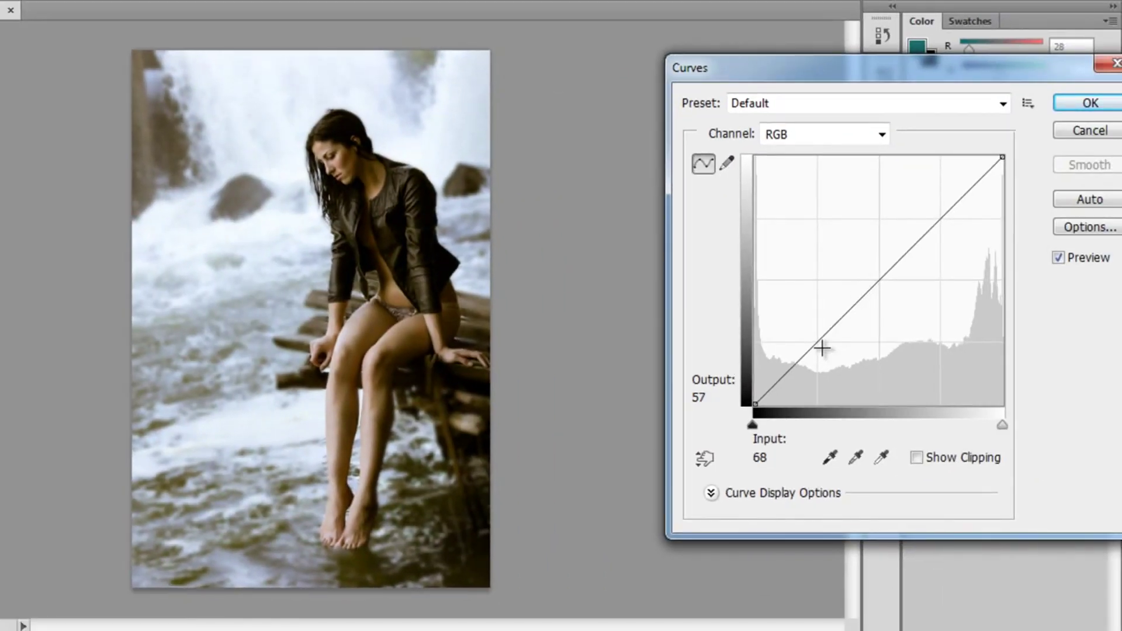
left_click_drag(821, 348, 827, 359)
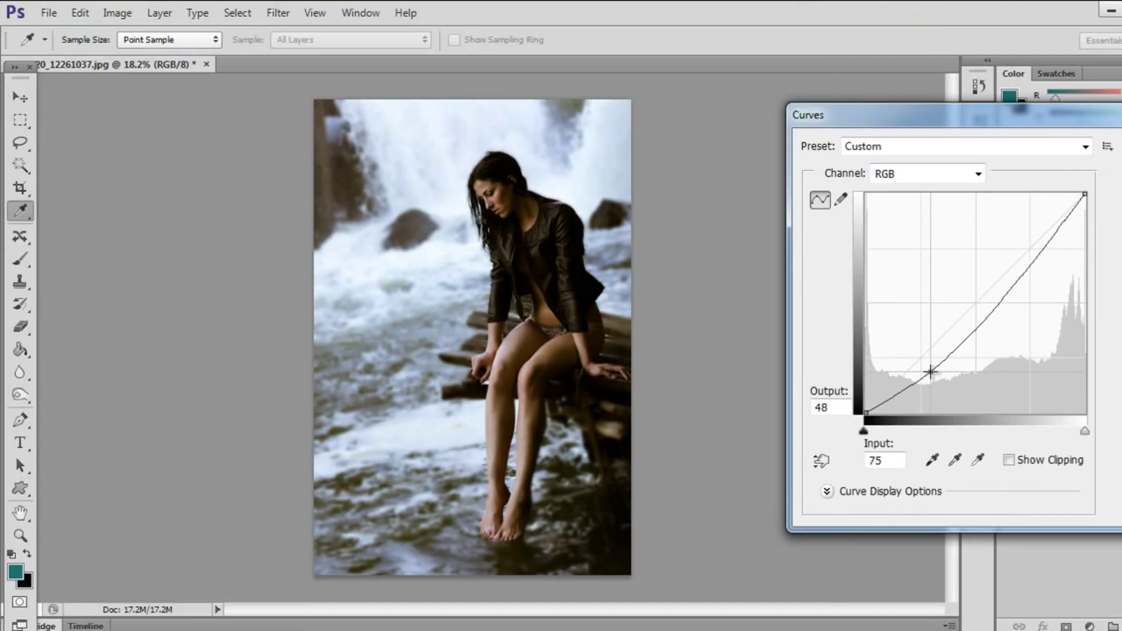
left_click_drag(929, 372, 927, 370)
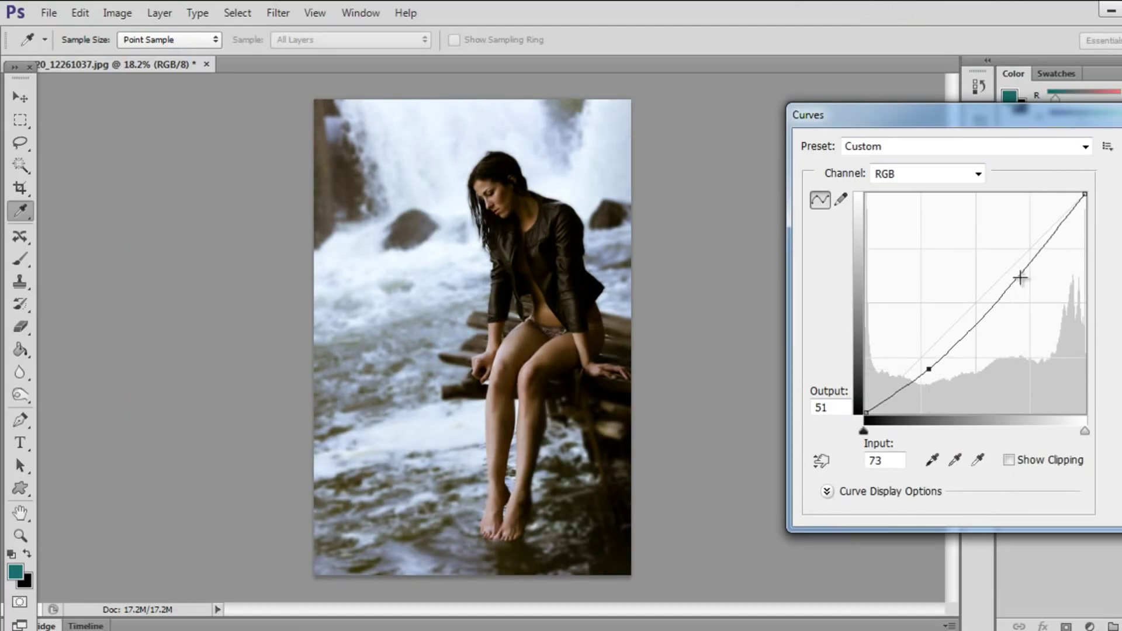
mouse_move(1020, 278)
left_mouse_down()
mouse_move(1014, 271)
mouse_move(1023, 288)
left_mouse_up()
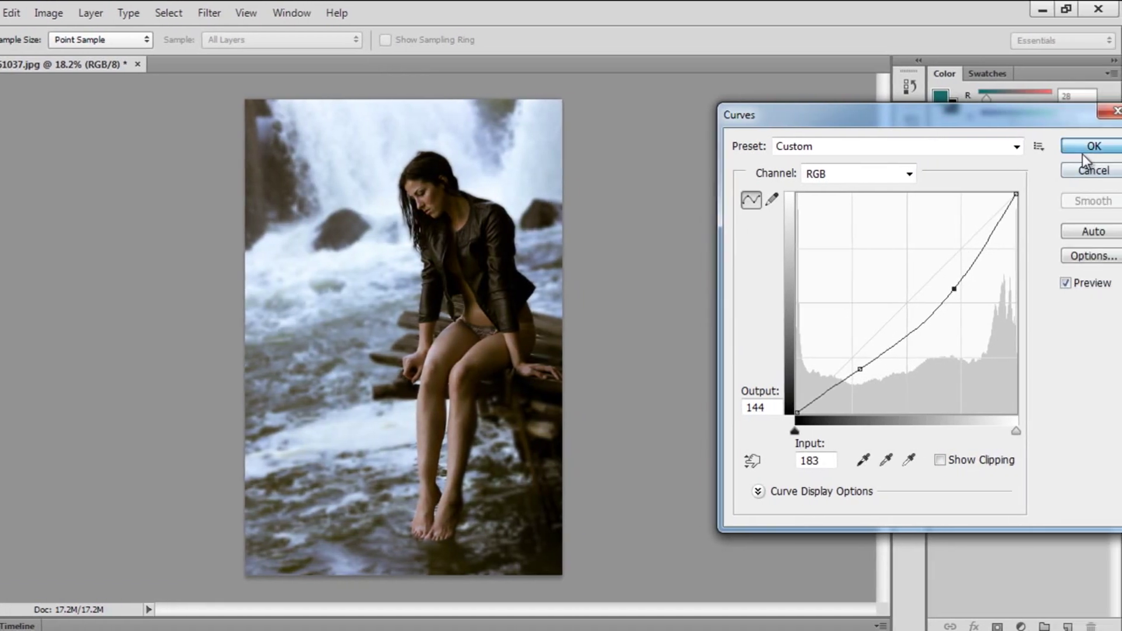
left_click(1096, 149)
key("v")
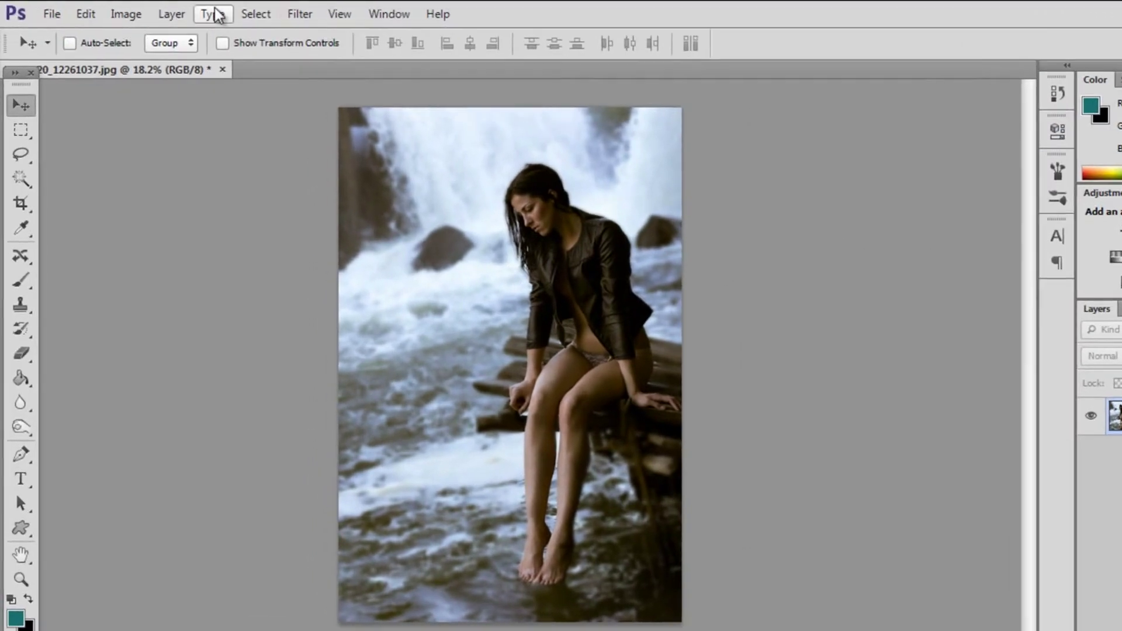
Step: Add Photo Filter 1 set to Deep Emerald at 53% density
left_click(159, 13)
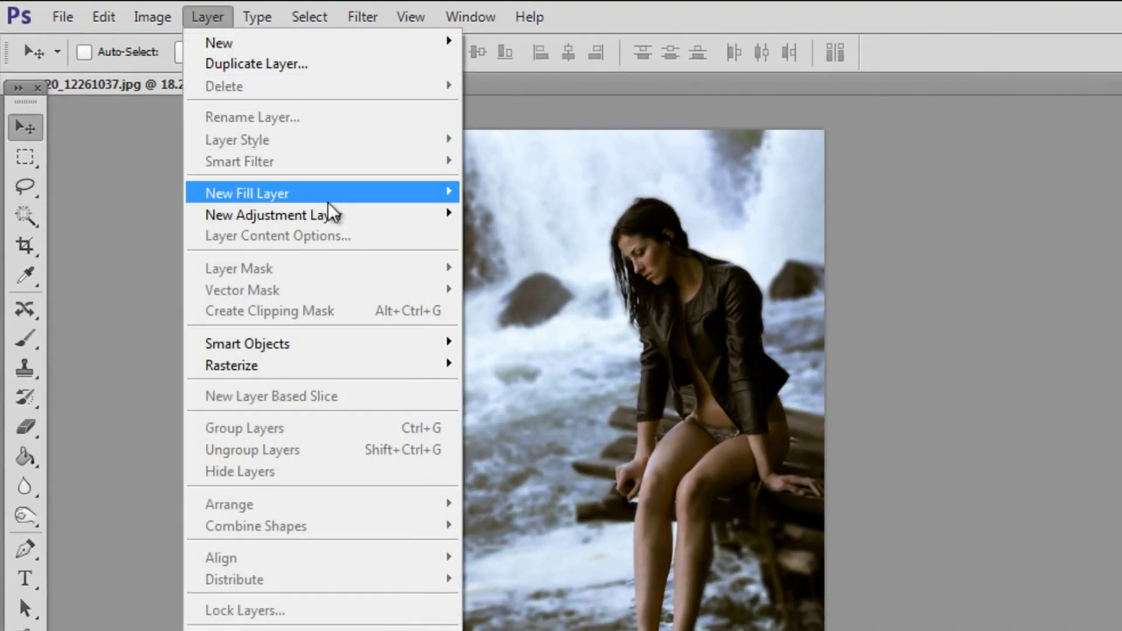
mouse_move(273, 215)
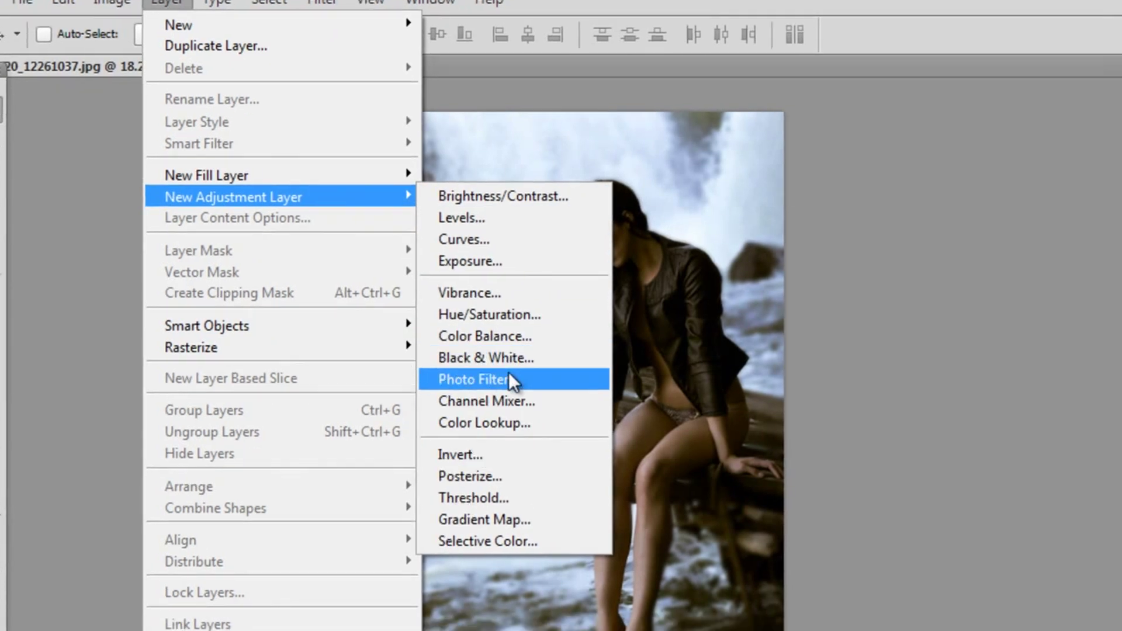
left_click(518, 398)
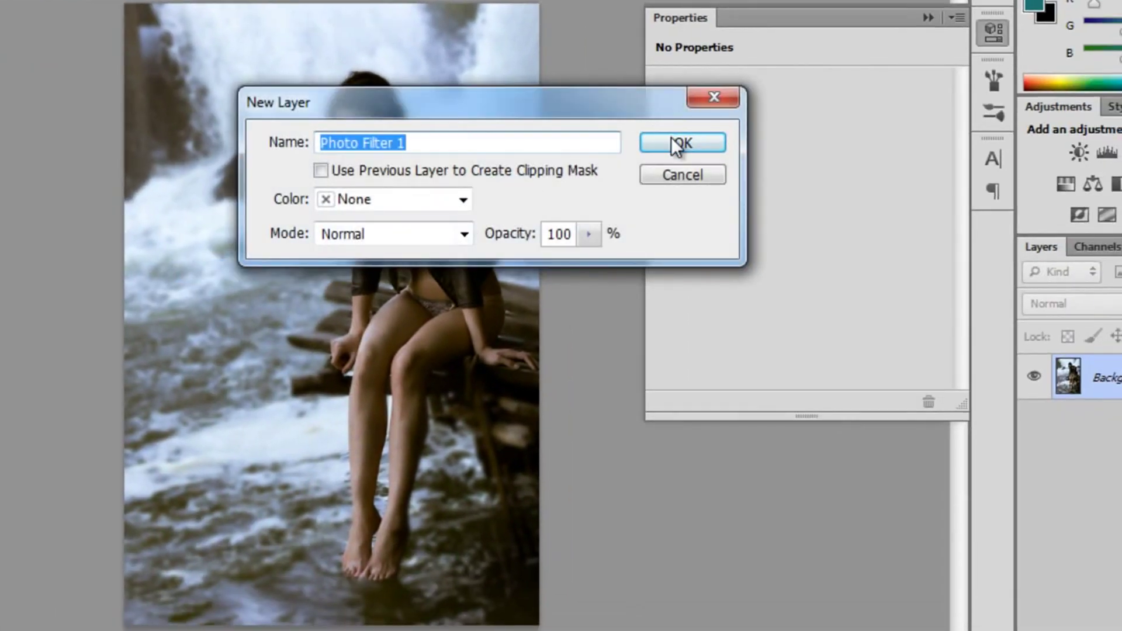
left_click(672, 142)
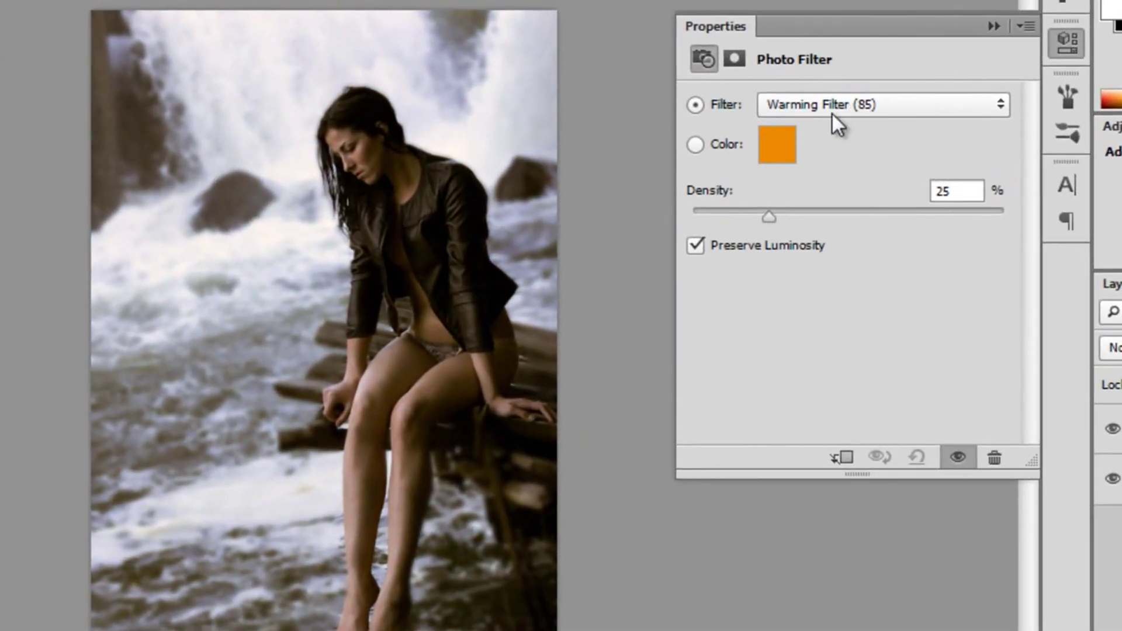
left_click(839, 105)
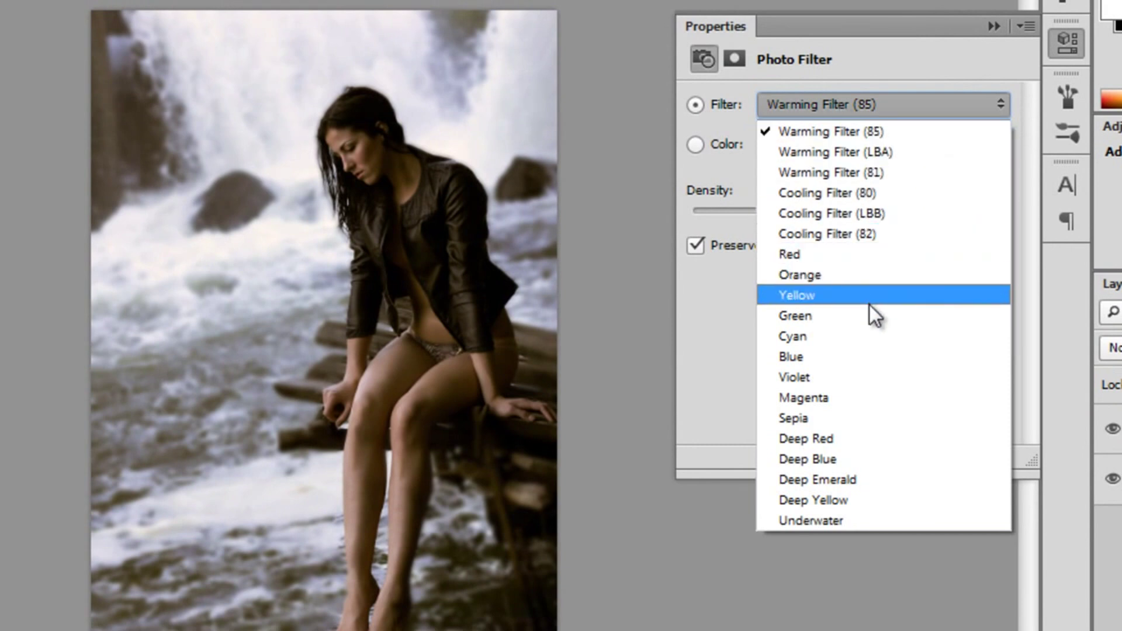
left_click(858, 479)
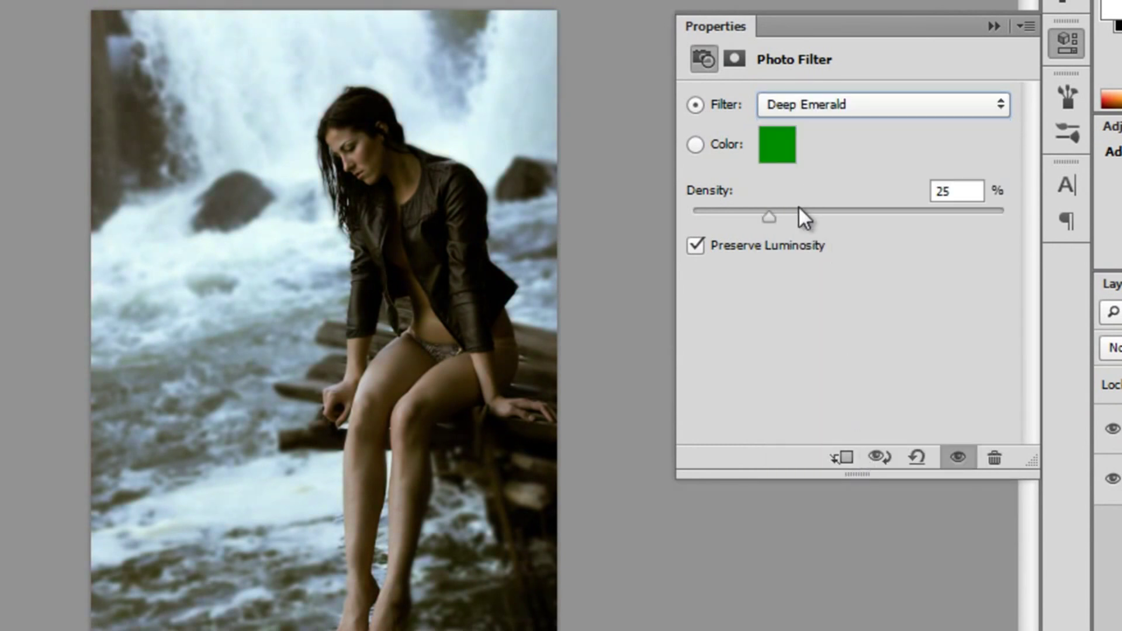
mouse_move(775, 220)
left_mouse_down()
mouse_move(847, 211)
mouse_move(797, 207)
mouse_move(813, 209)
left_mouse_up()
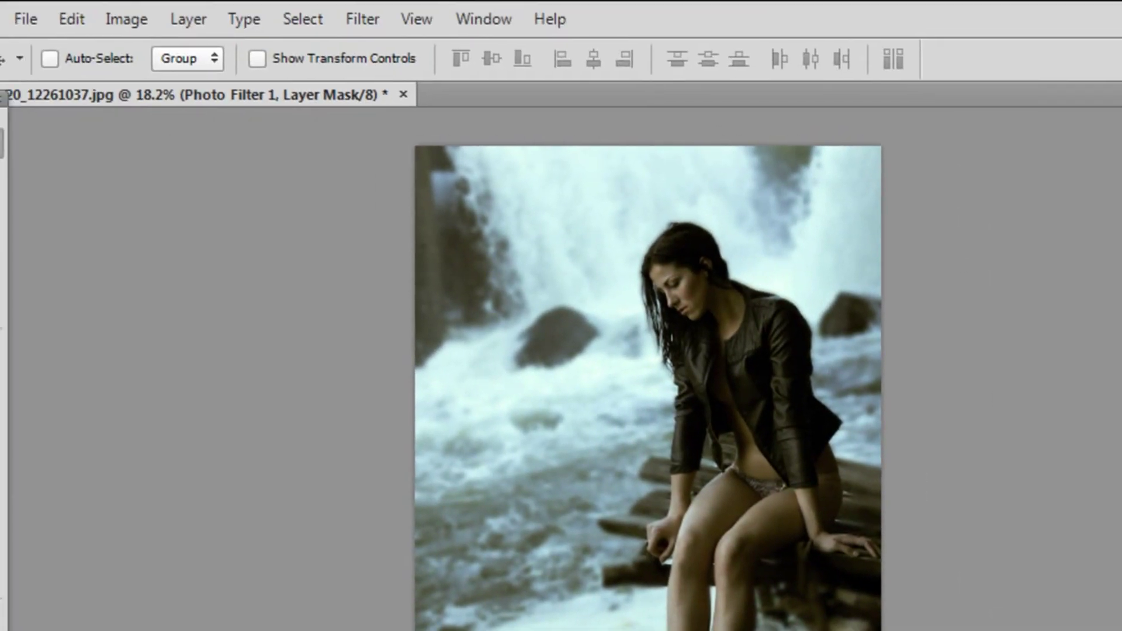
left_click(172, 21)
mouse_move(132, 149)
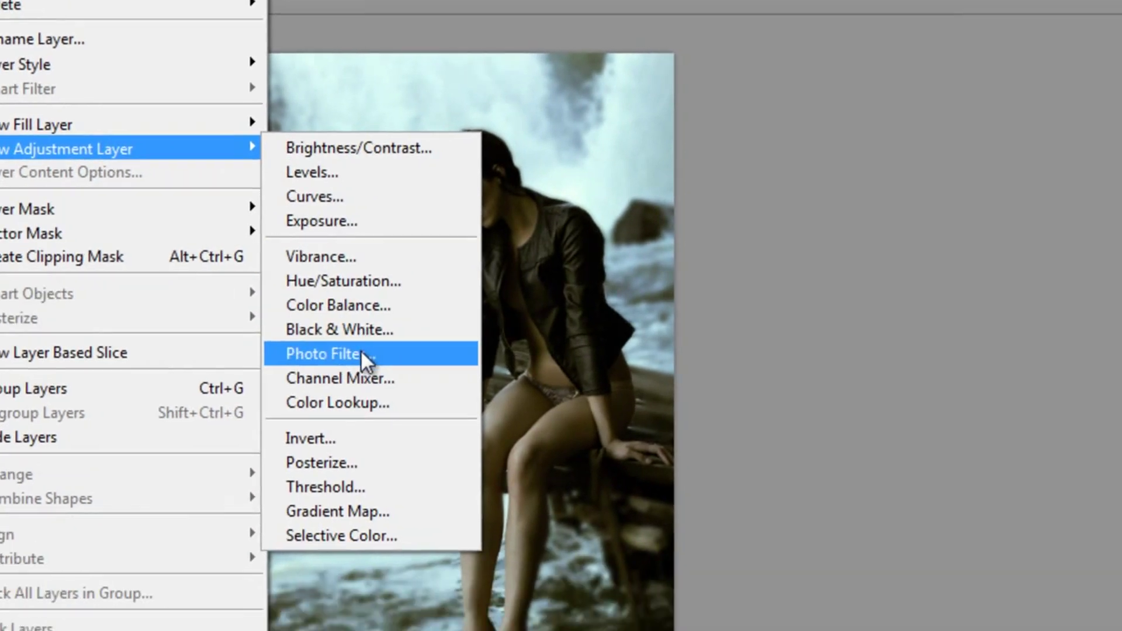
Step: Add Photo Filter 2 set to Deep Yellow at 17% density
left_click(530, 443)
left_click(708, 154)
left_click(906, 93)
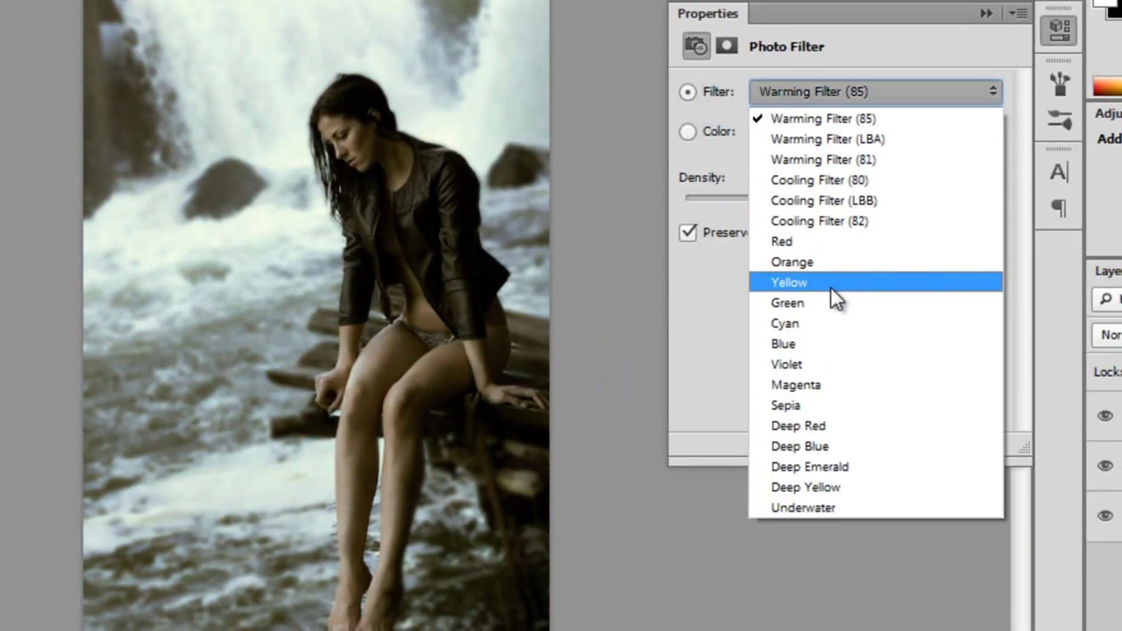
left_click(823, 488)
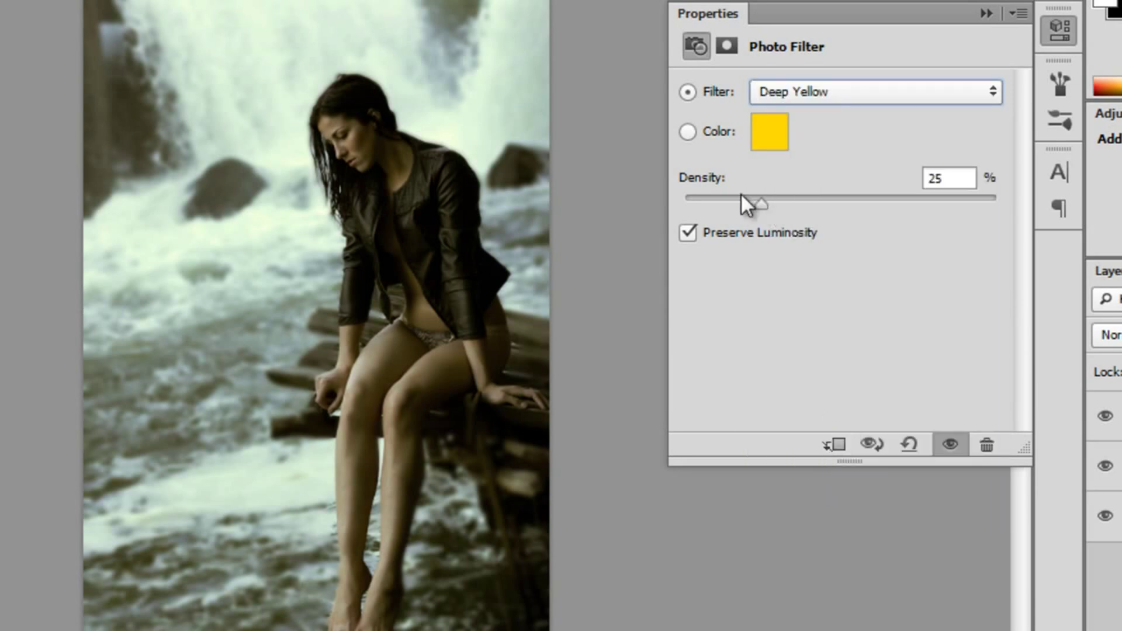
left_click_drag(761, 203, 734, 206)
left_click(985, 11)
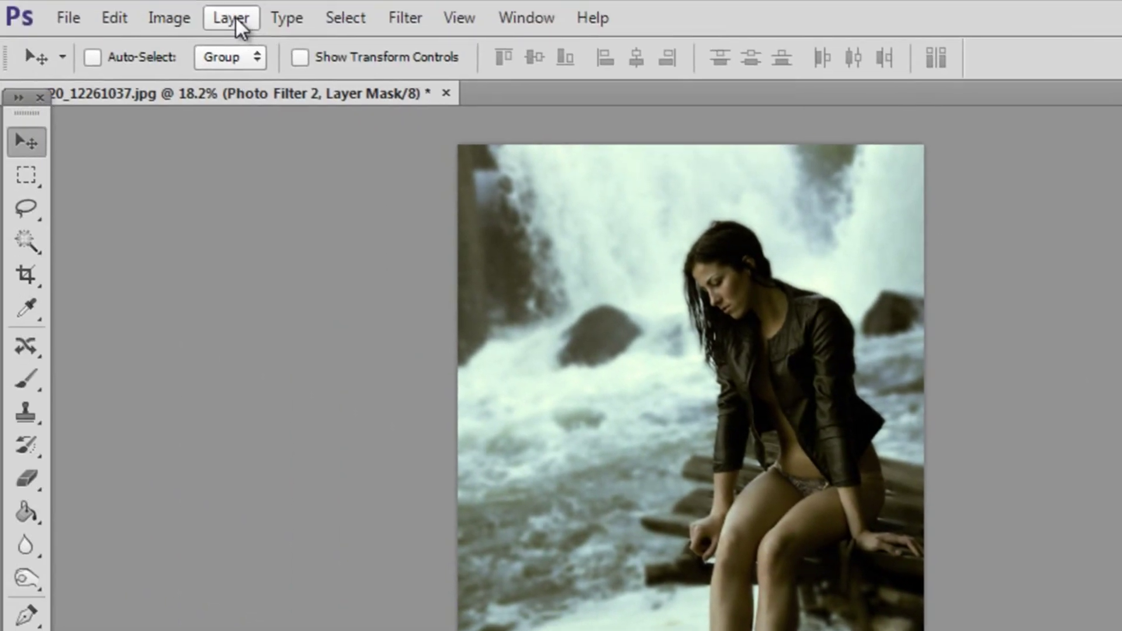
Step: Add Gradient Map 1 and set its left gradient stop to dark brown
left_click(235, 18)
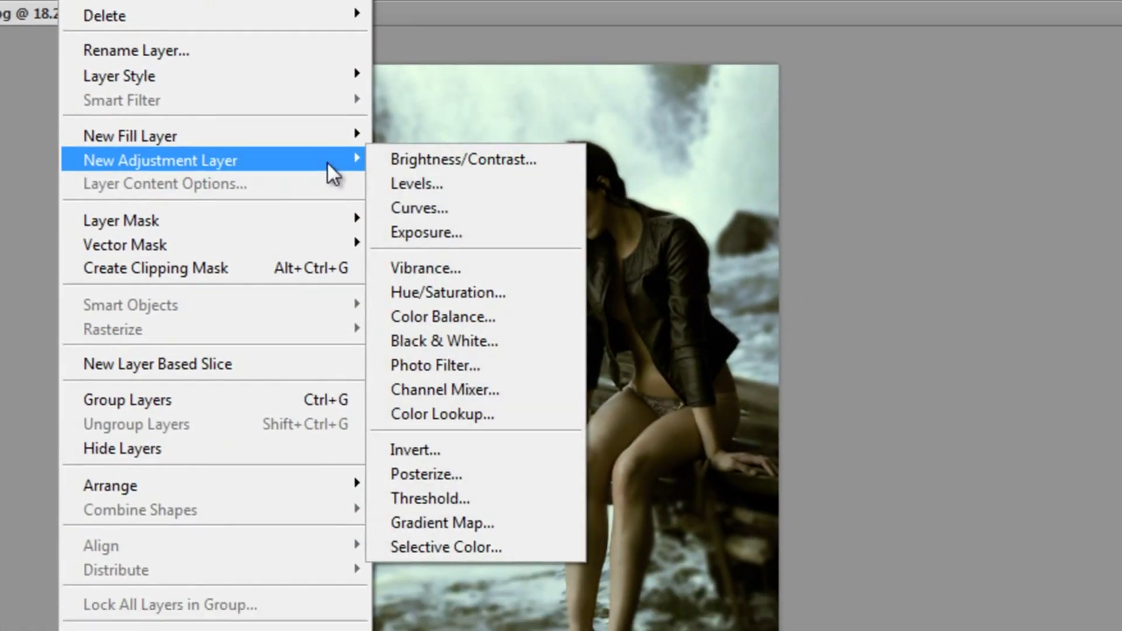
mouse_move(88, 79)
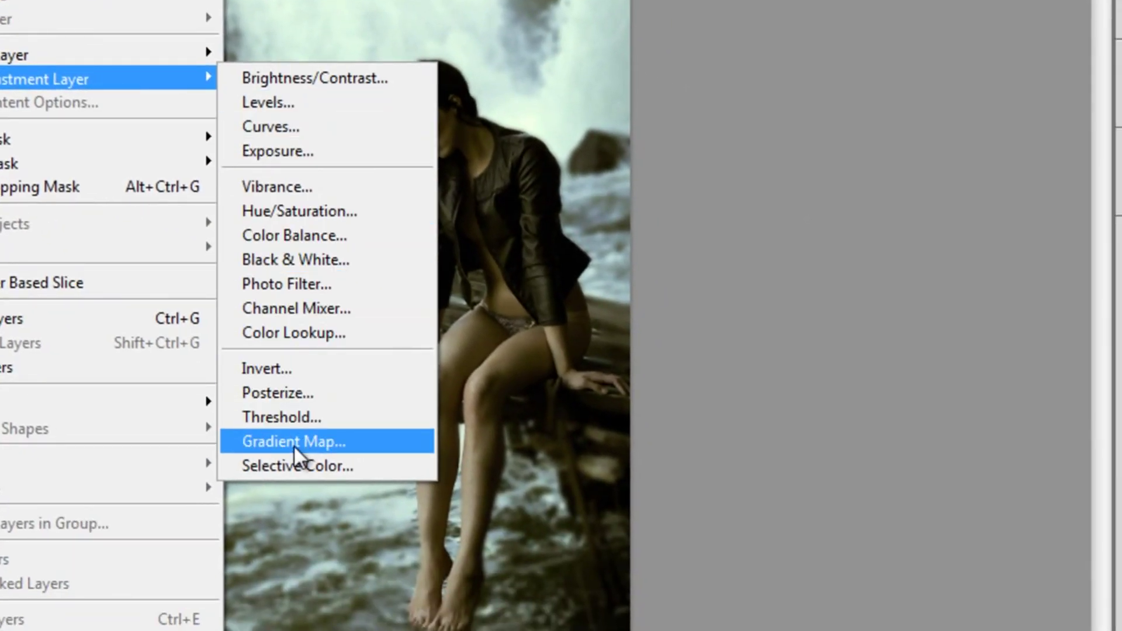
left_click(293, 445)
left_click(805, 139)
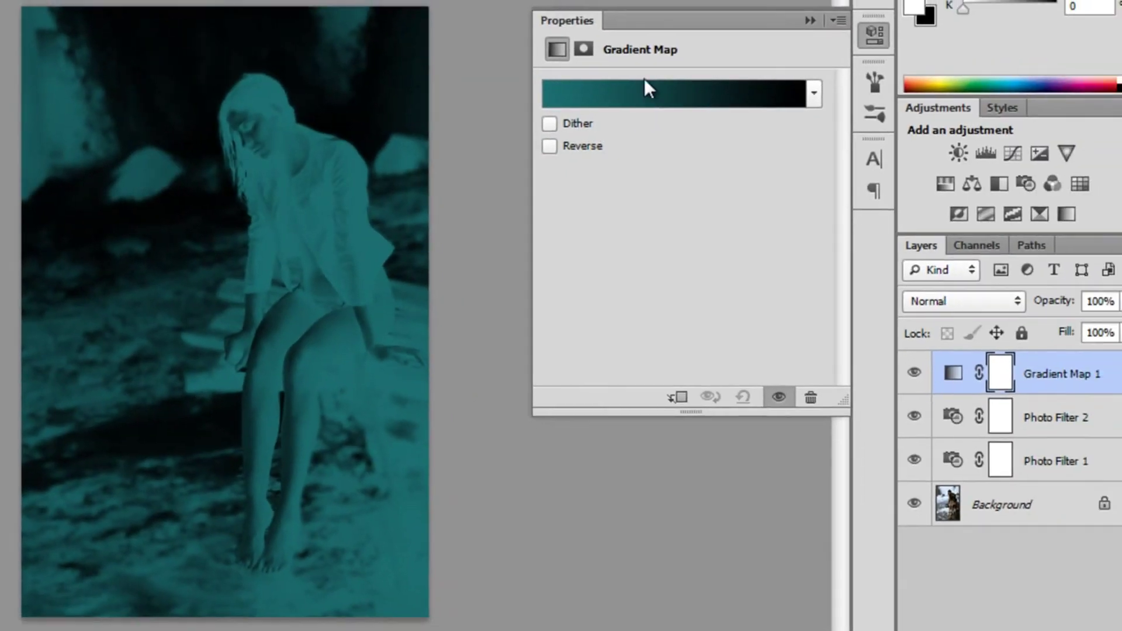
left_click(637, 98)
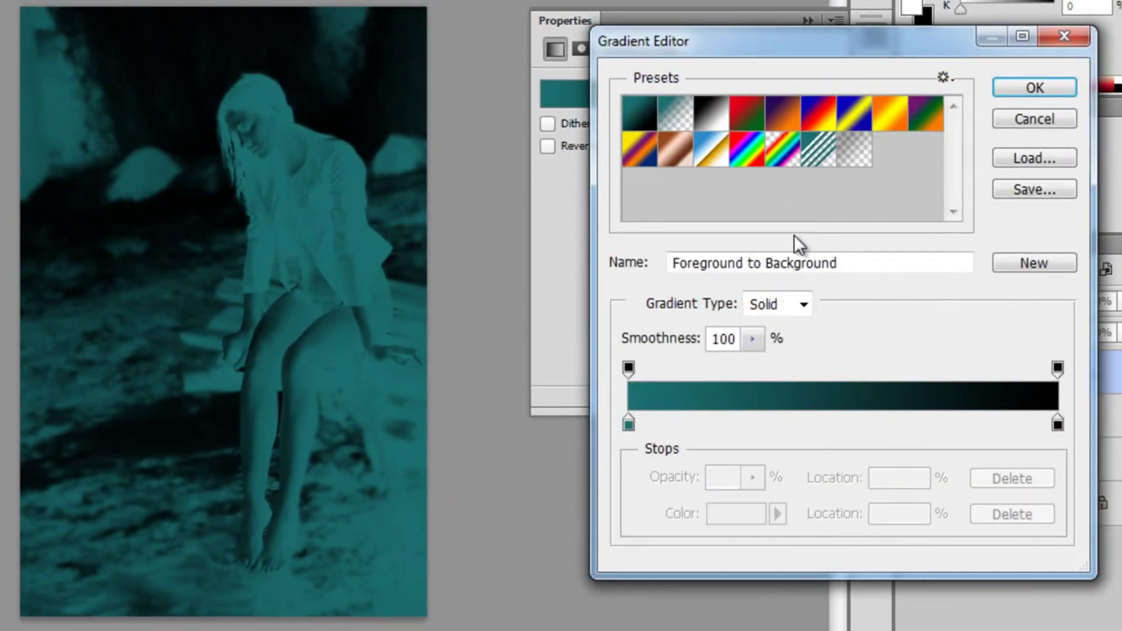
double_click(629, 422)
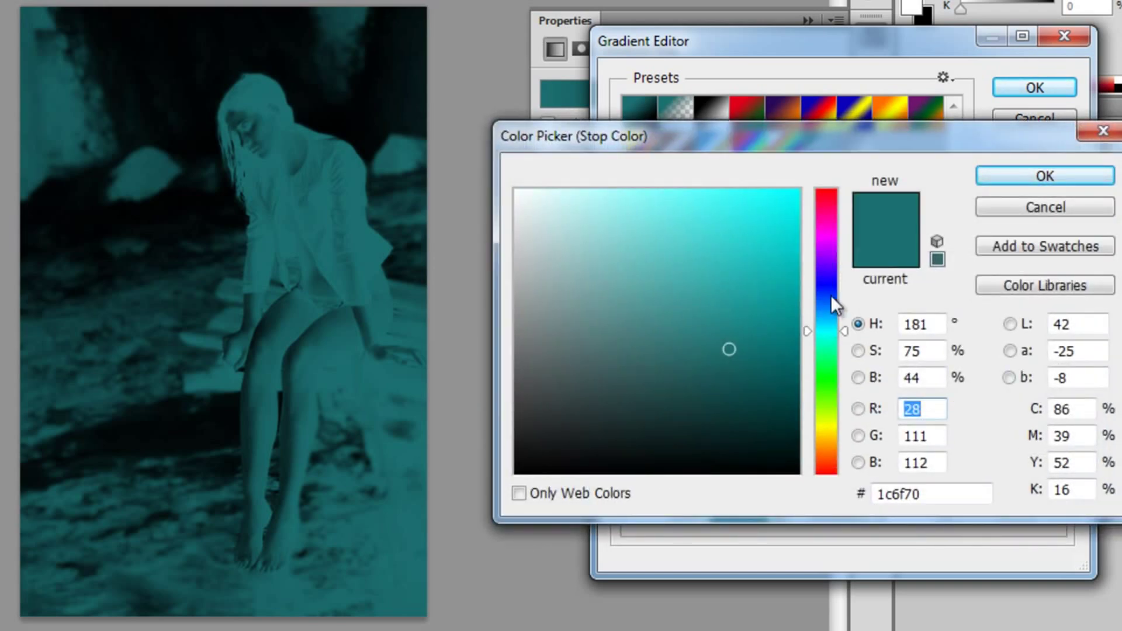
left_click_drag(830, 295, 825, 437)
left_click_drag(729, 415, 630, 419)
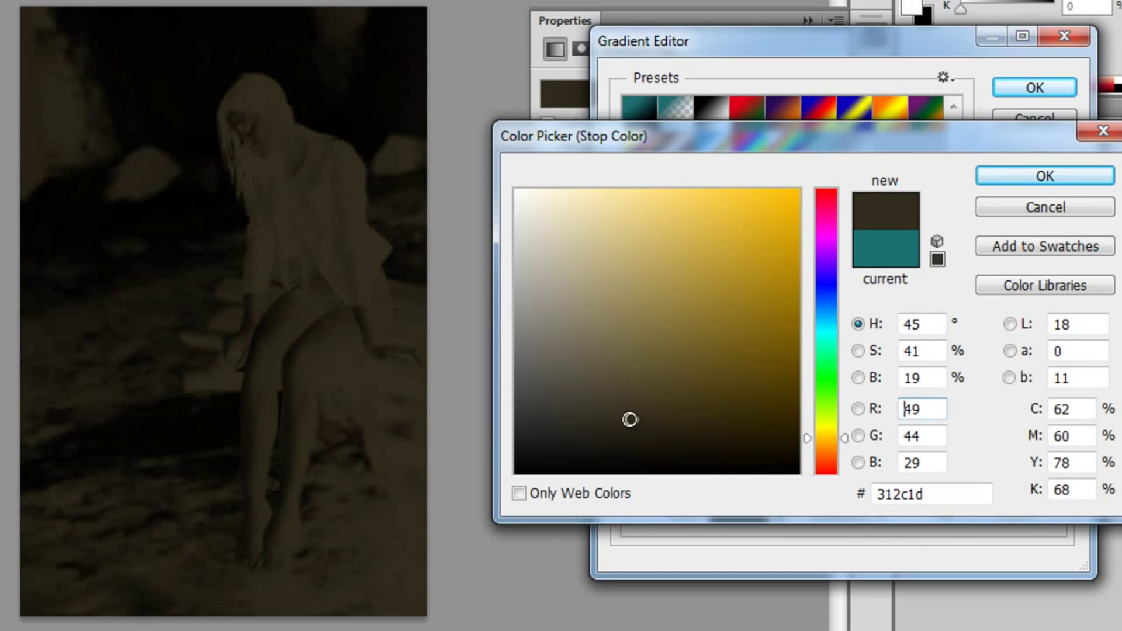
left_click(1037, 179)
Step: Set the gradient's right stop to dark green
left_click(1058, 426)
double_click(1058, 426)
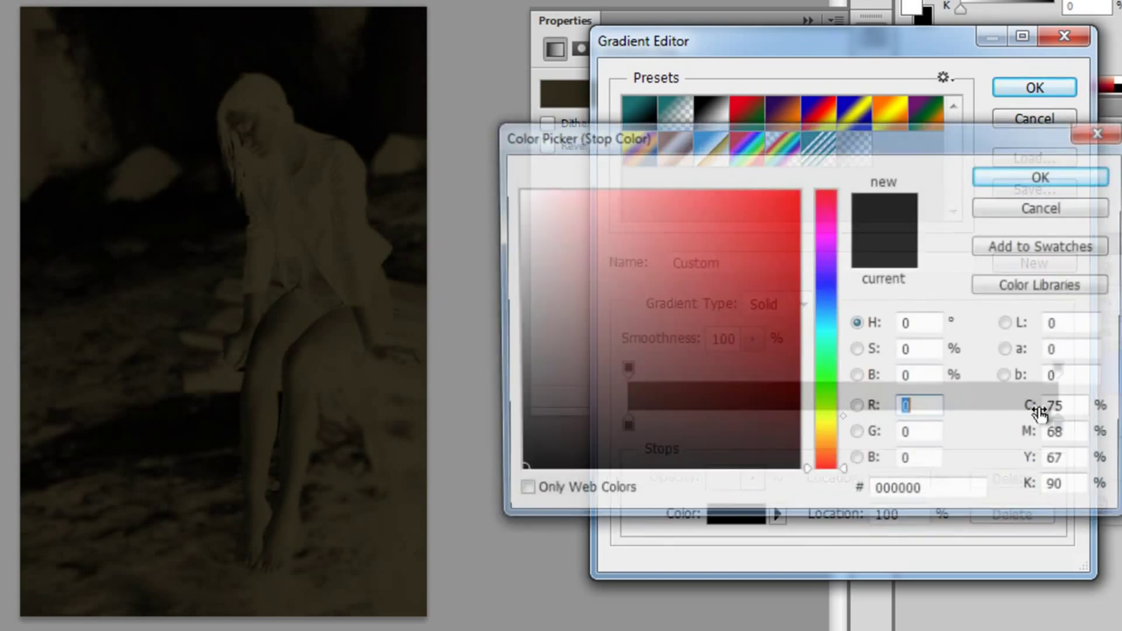
left_click_drag(833, 338, 829, 381)
mouse_move(692, 373)
left_mouse_down()
mouse_move(697, 432)
mouse_move(680, 386)
mouse_move(661, 397)
left_mouse_up()
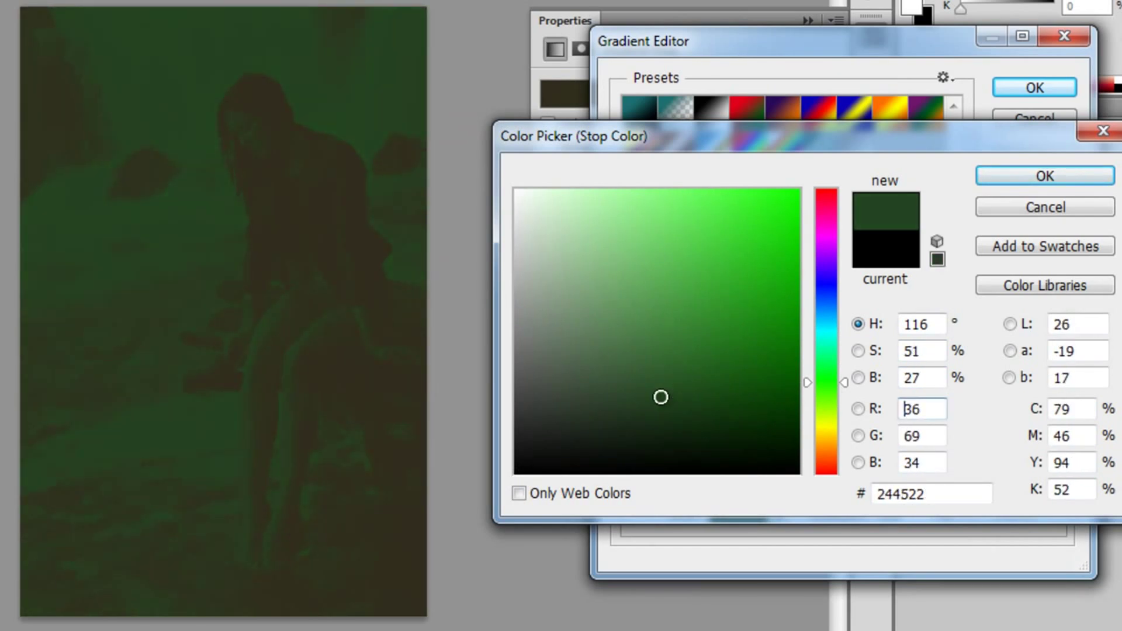
left_click(1023, 172)
Step: Accept the brown-to-green gradient and switch Gradient Map 1 to Lighten blending
left_click(1023, 92)
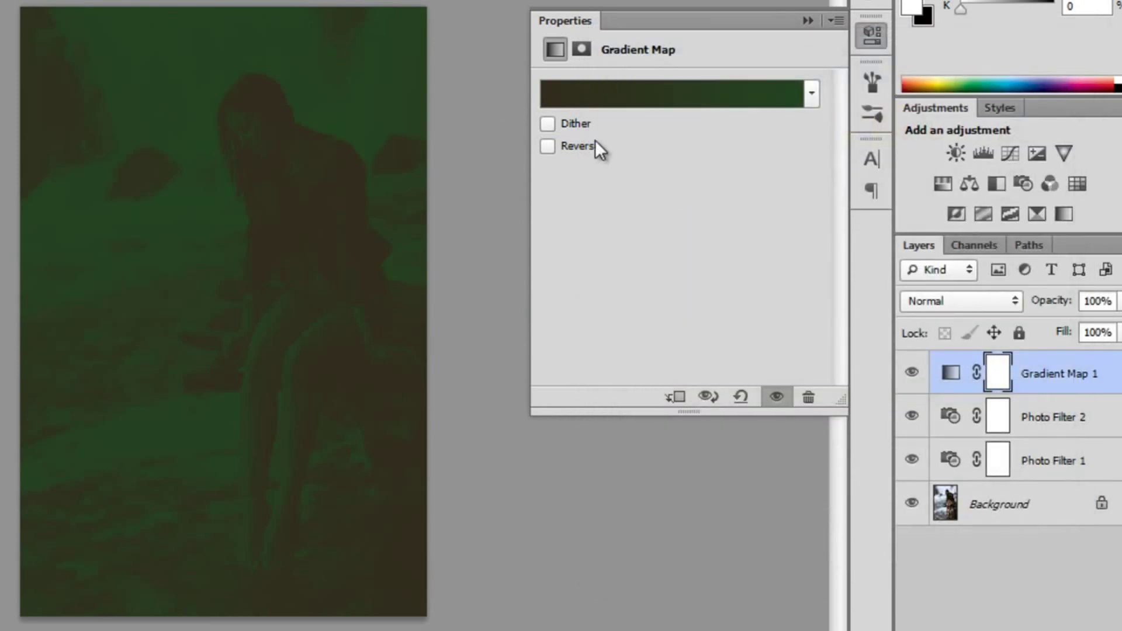
left_click(551, 145)
left_click(547, 146)
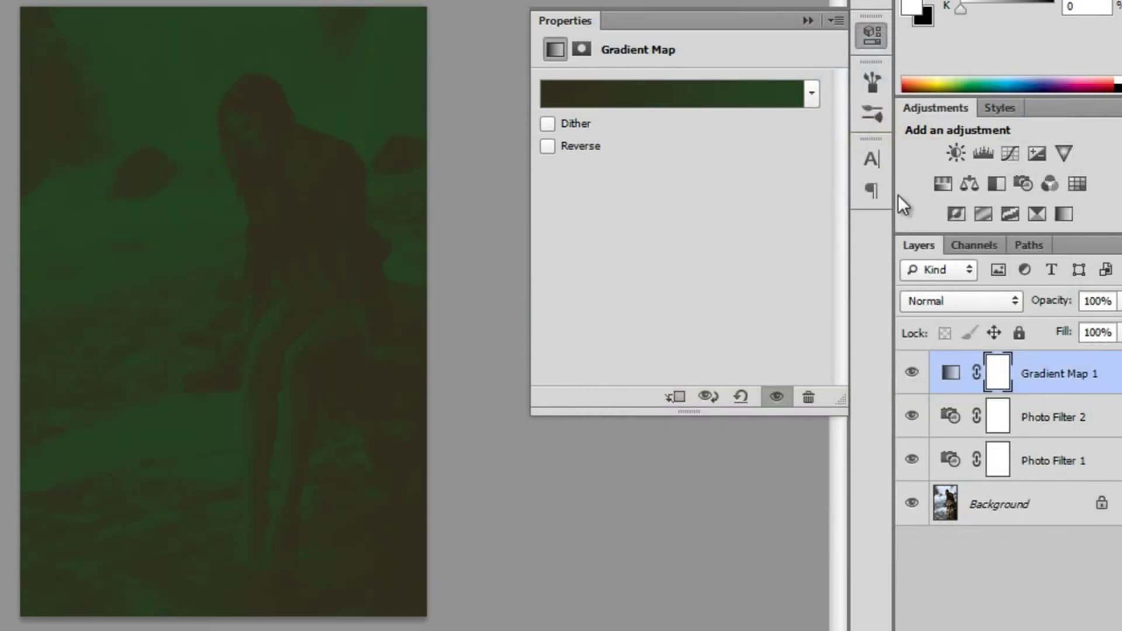
left_click(977, 298)
left_click(963, 49)
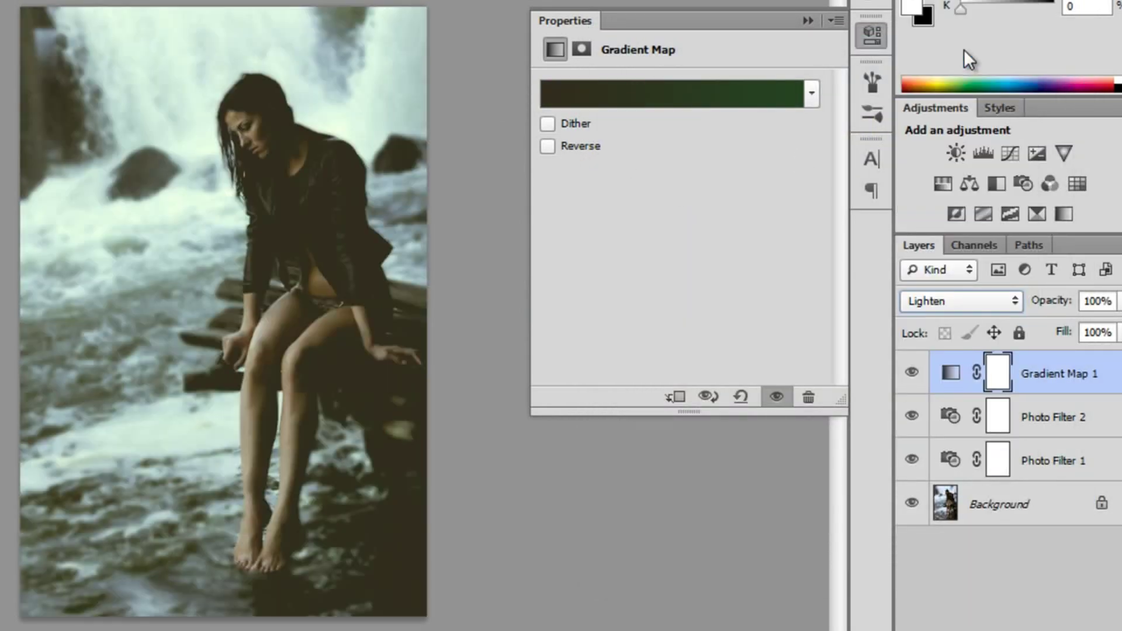
Step: Compare Screen, Overlay and Soft Light blending, then return to Lighten
key("shift+plus")
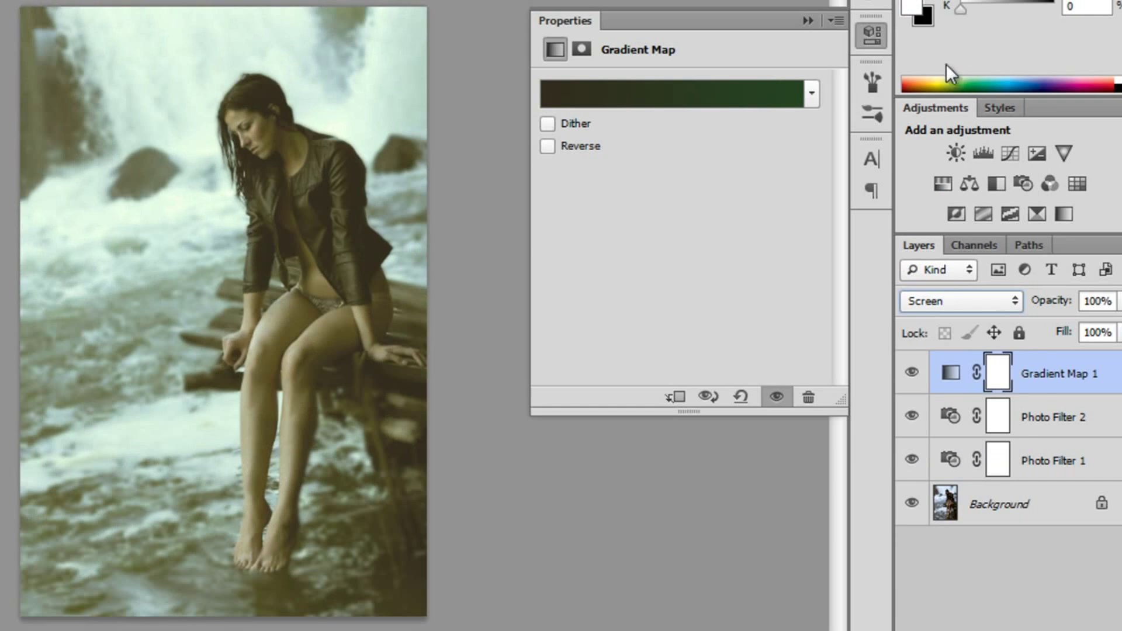
left_click(948, 292)
left_click(929, 160)
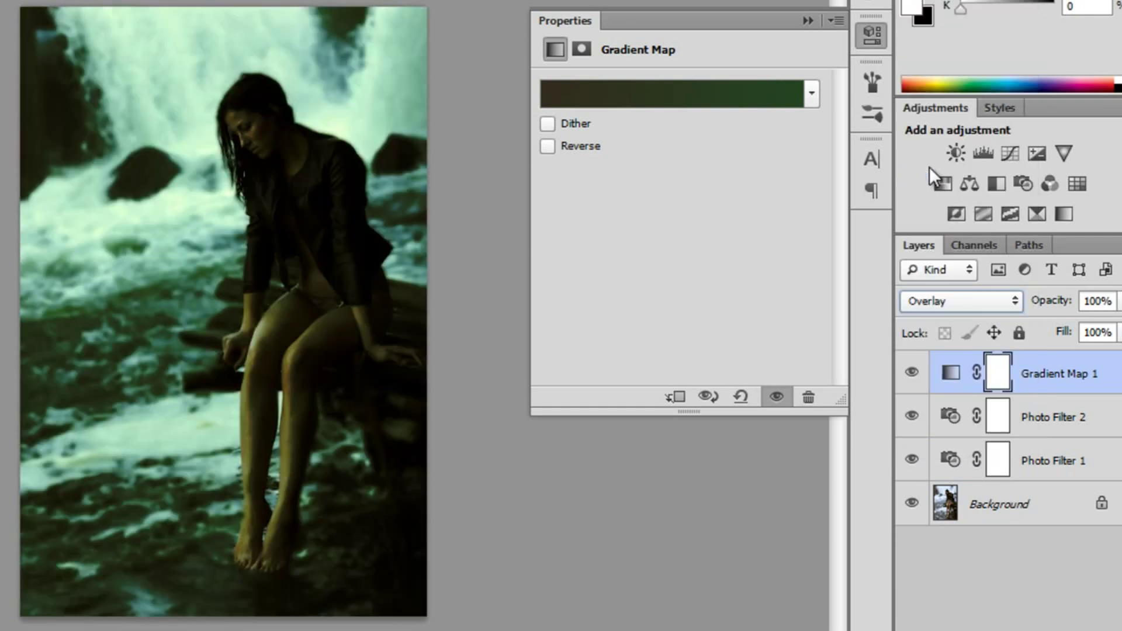
key("shift+plus")
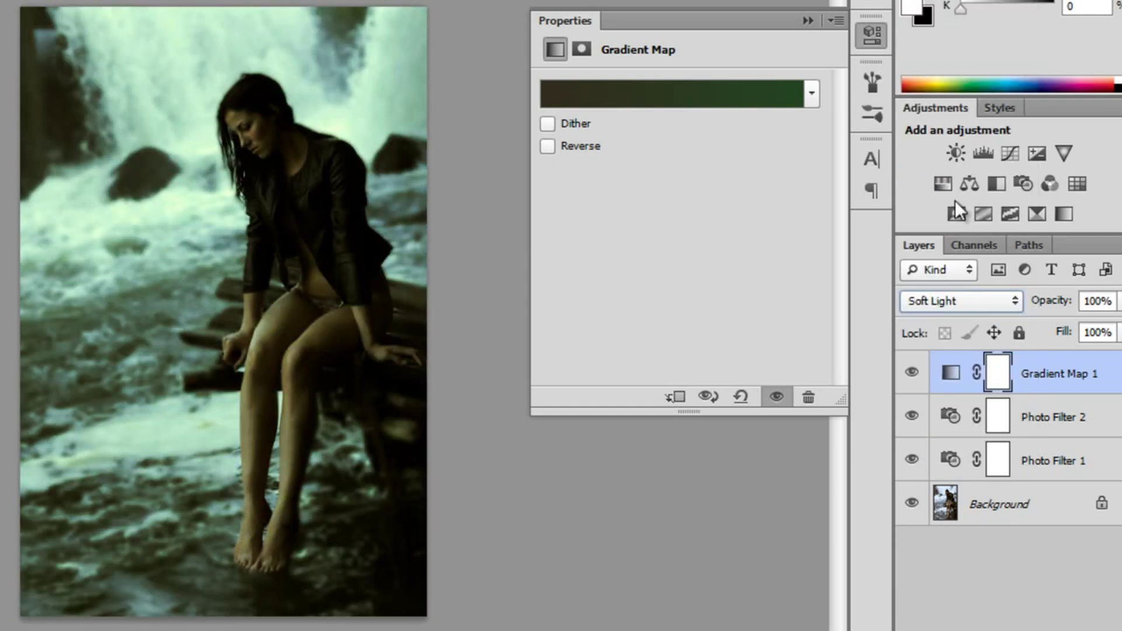
left_click(971, 292)
left_click(938, 50)
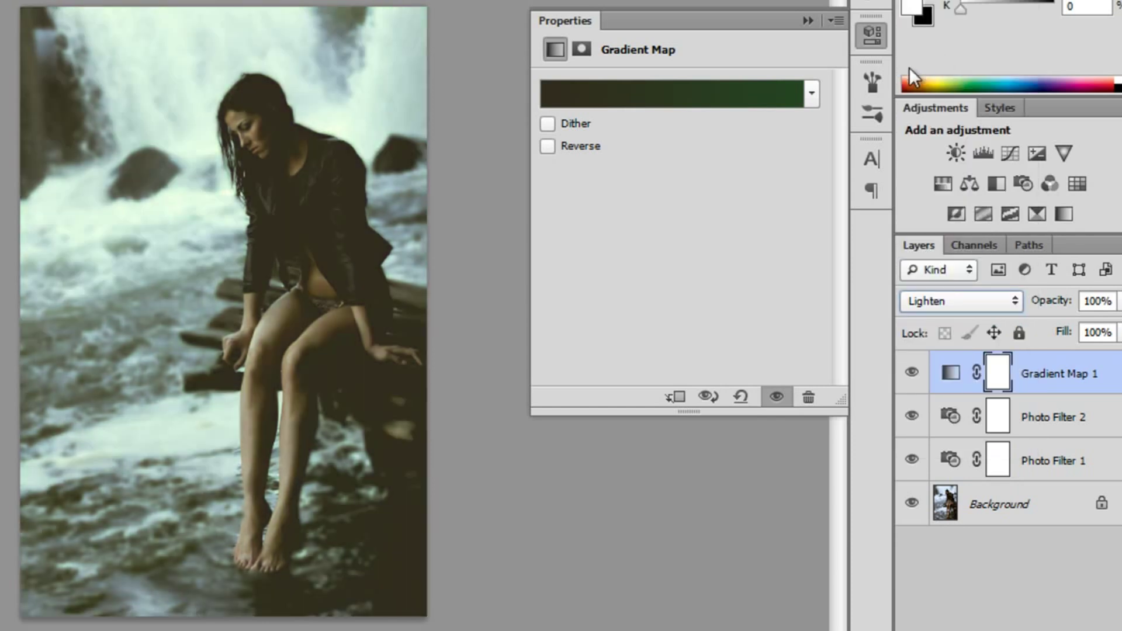
Step: Lower Gradient Map 1's opacity to 40%
left_click(809, 20)
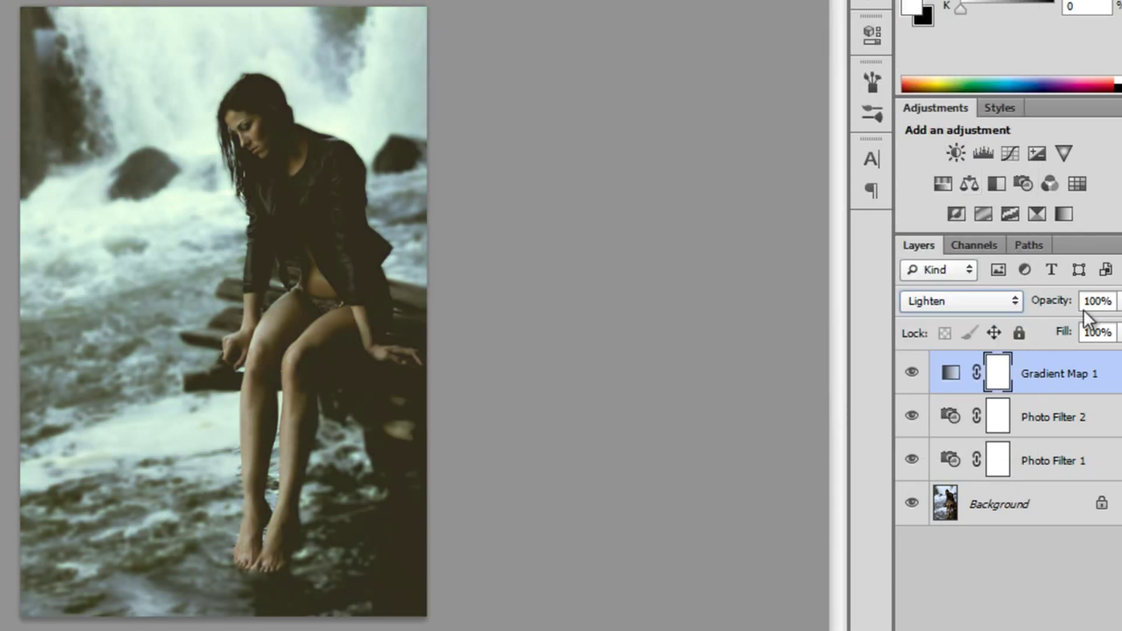
left_click_drag(1087, 323, 1063, 320)
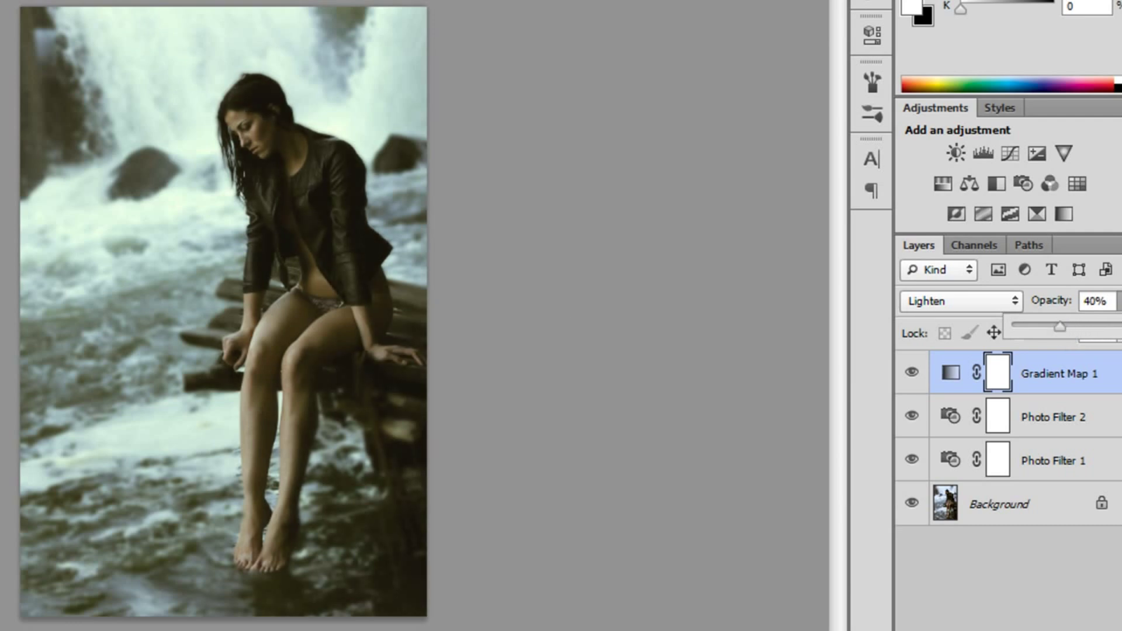
key("Return")
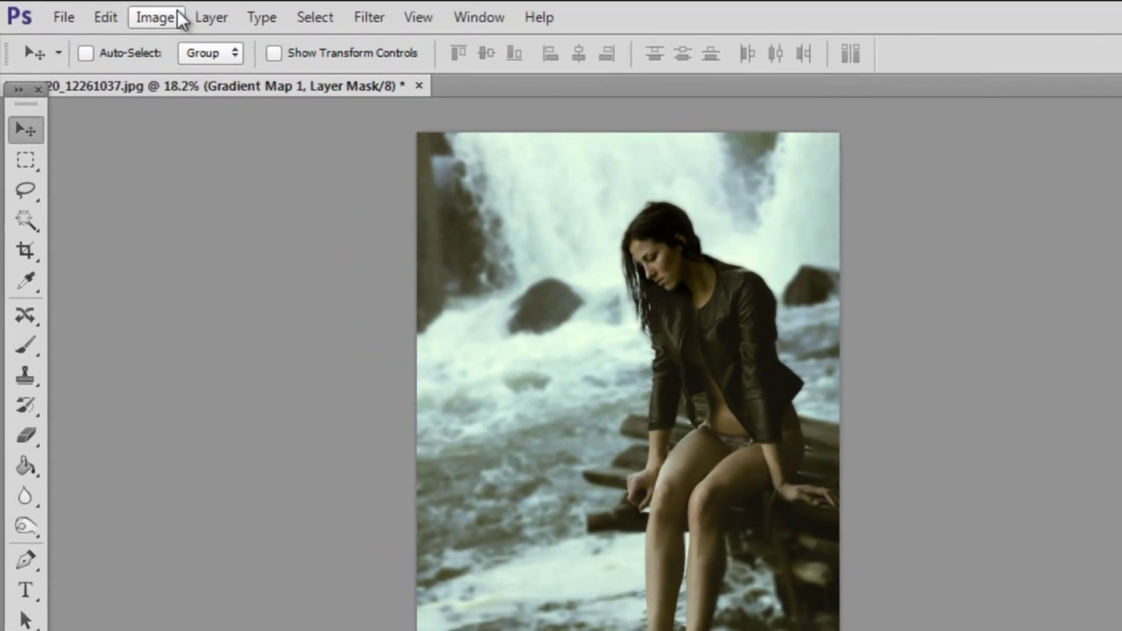
Step: Add Gradient Map 2 and set its dark end stop to dark purple
left_click(215, 20)
mouse_move(291, 228)
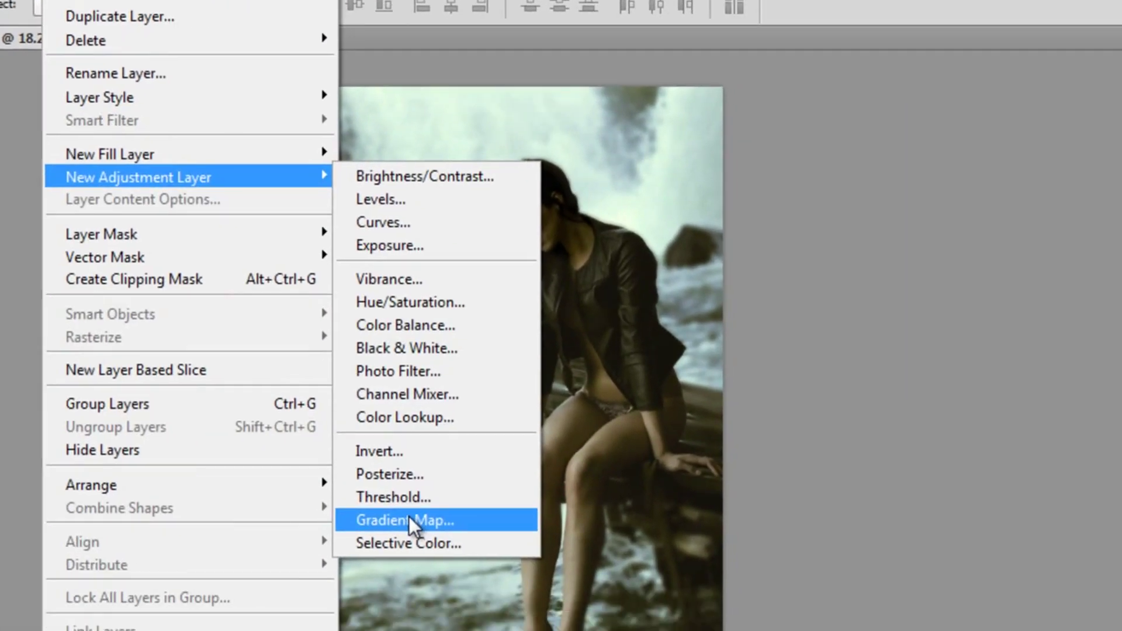
left_click(409, 516)
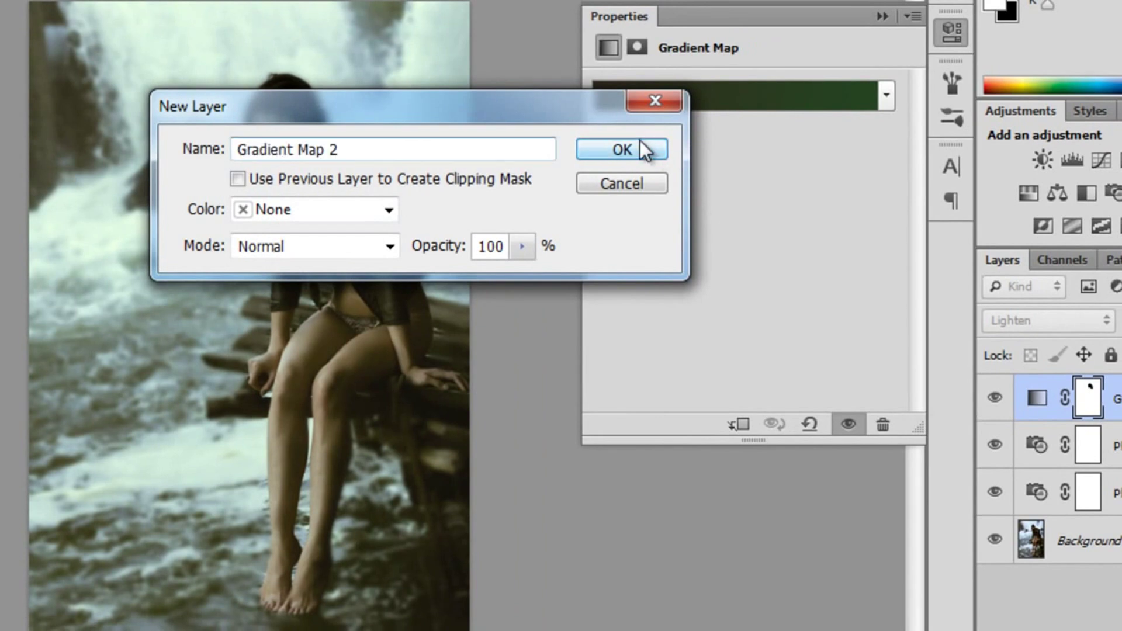
left_click(640, 145)
left_click(739, 103)
double_click(688, 455)
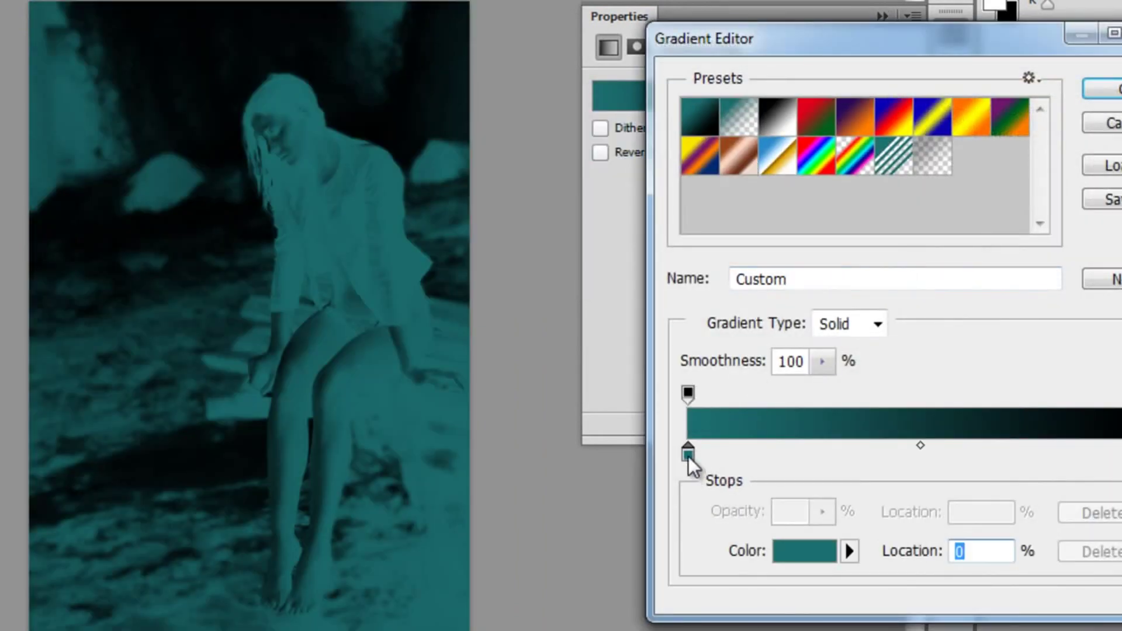
mouse_move(906, 225)
left_mouse_down()
mouse_move(905, 376)
mouse_move(889, 225)
mouse_move(892, 258)
left_mouse_up()
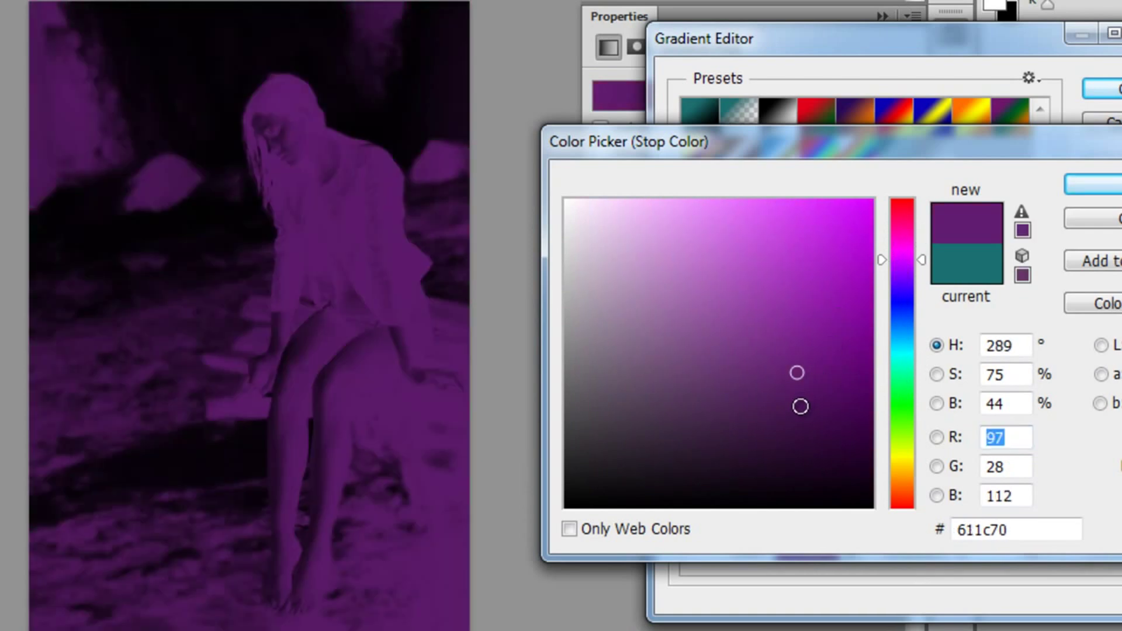
left_click(784, 430)
left_click(1092, 186)
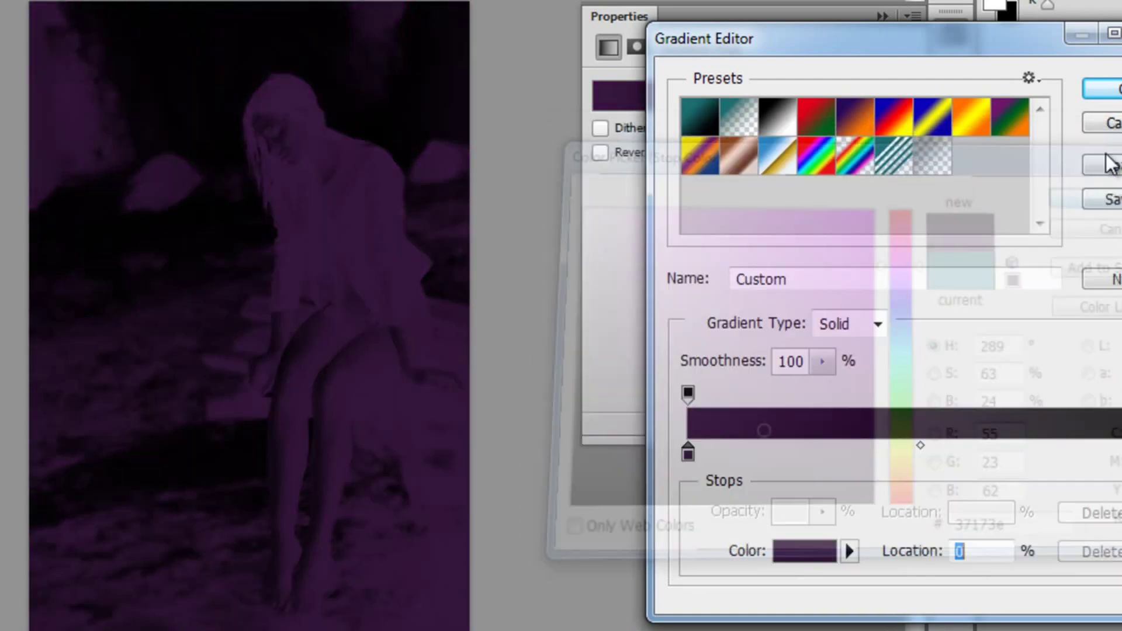
Step: Set the light end stop to golden brown and confirm the gradient
double_click(1043, 416)
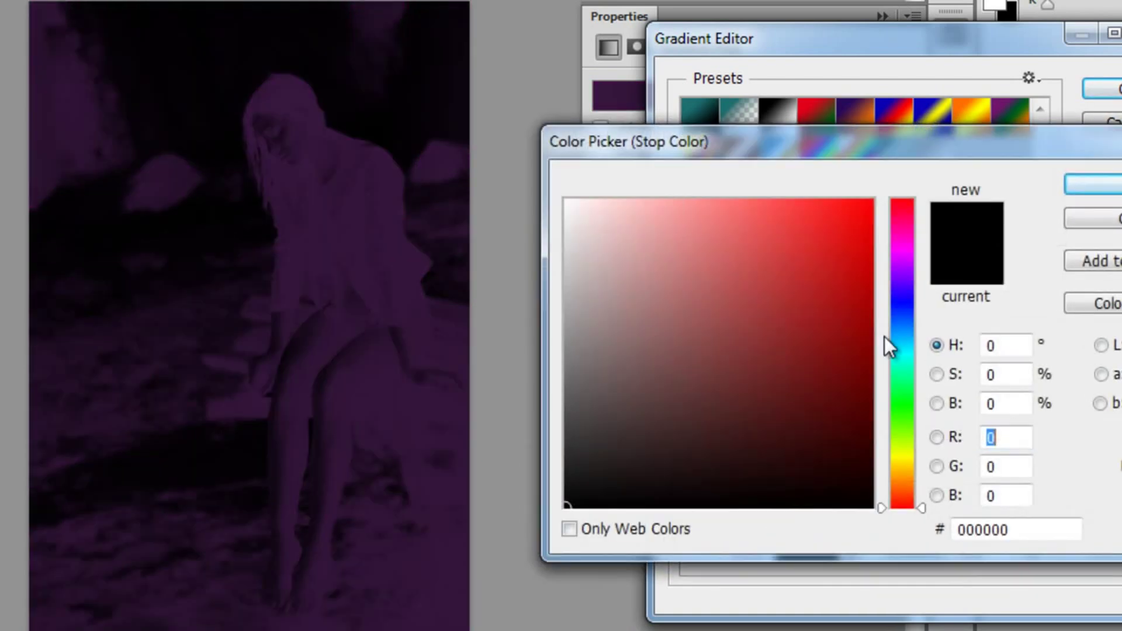
left_click_drag(885, 337, 896, 473)
mouse_move(771, 411)
left_mouse_down()
mouse_move(811, 297)
mouse_move(803, 307)
left_mouse_up()
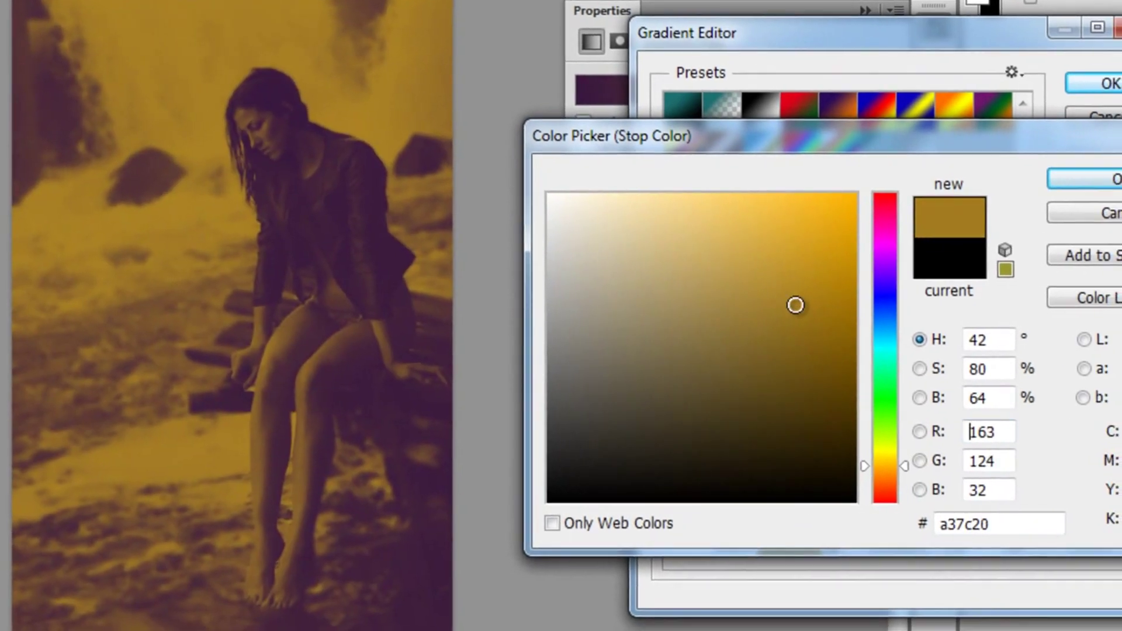
left_click(1095, 185)
left_click(1100, 82)
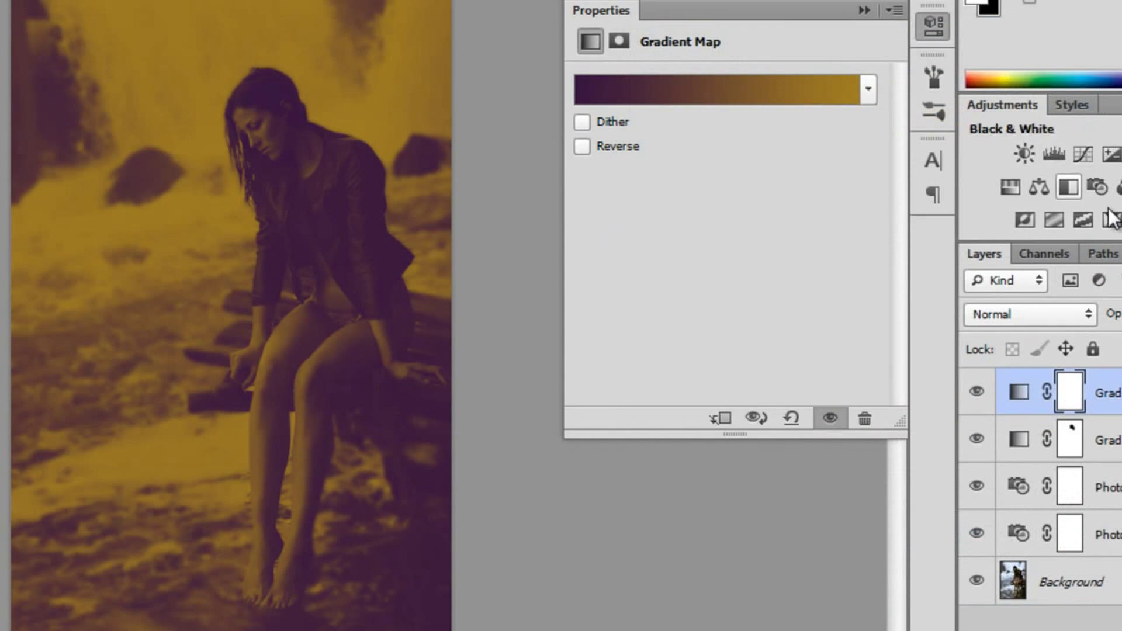
Step: Blend Gradient Map 2 in Soft Light and lower its opacity to about 49%
left_click(1060, 312)
left_click(1034, 181)
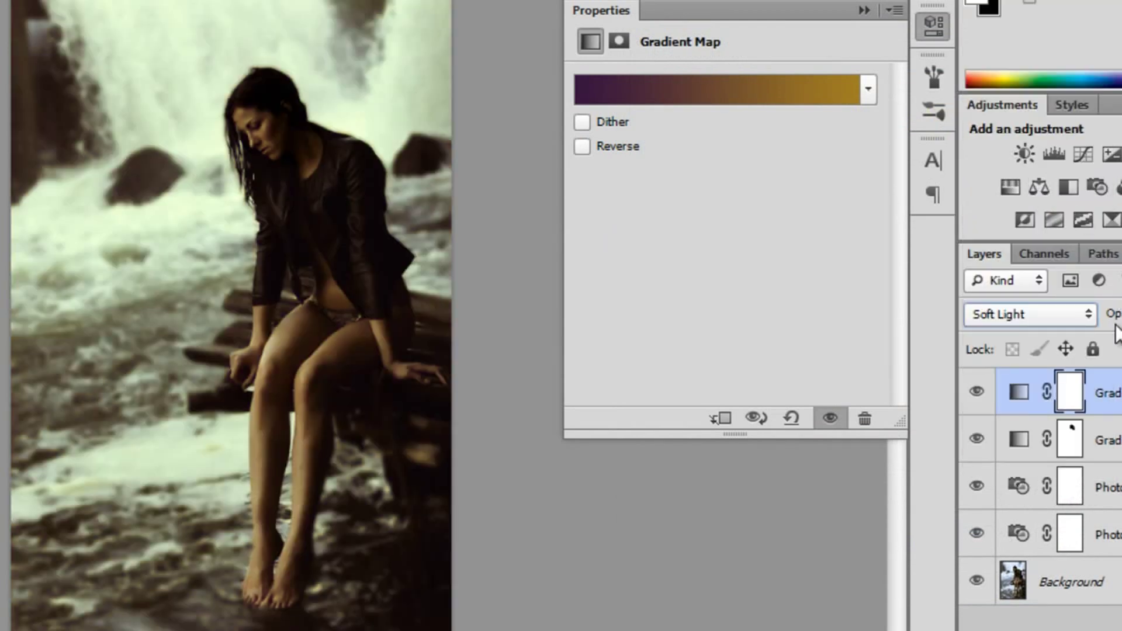
left_click(1119, 314)
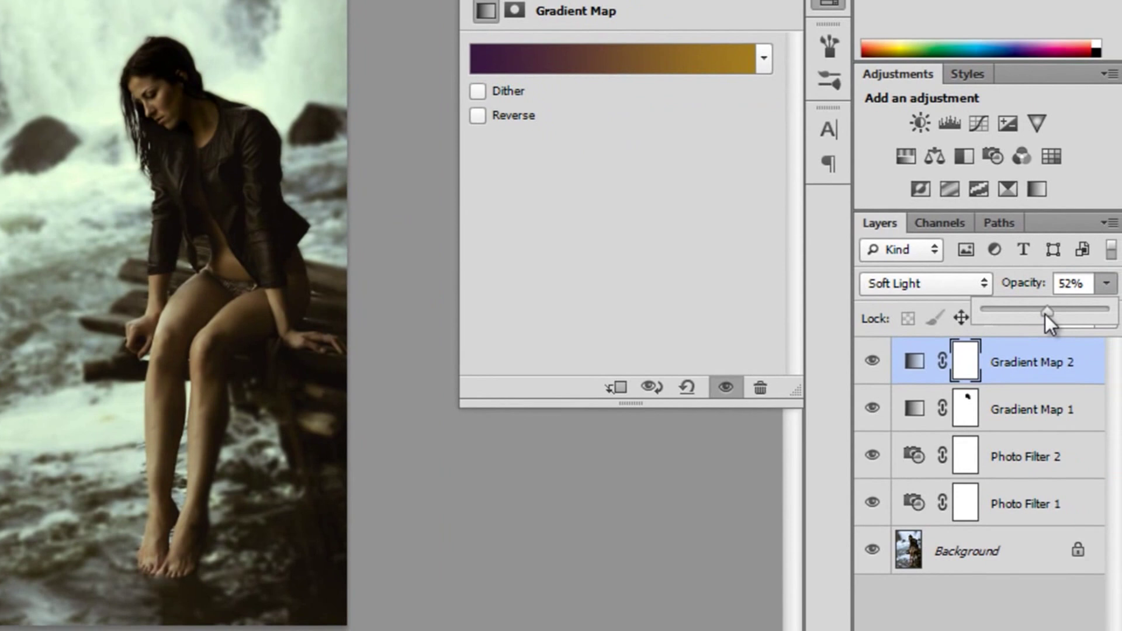
mouse_move(1045, 314)
left_mouse_down()
mouse_move(1011, 313)
mouse_move(1033, 309)
left_mouse_up()
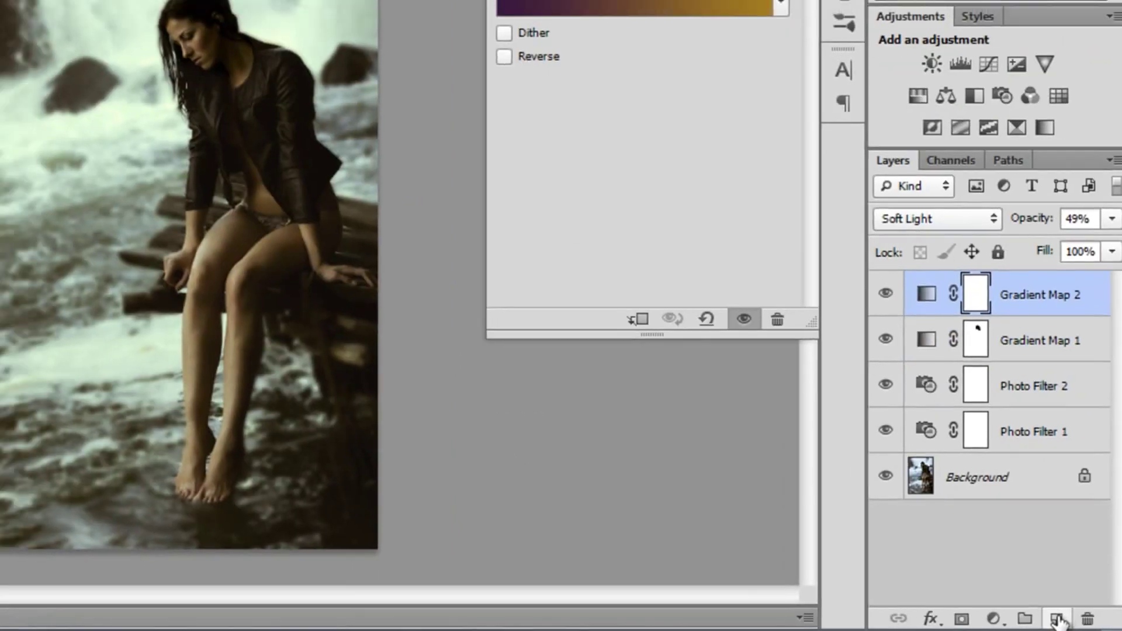
Step: Stamp visible layers into Layer 1 and Apply Image onto it with Merged source, Multiply blending
key("ctrl+shift+alt+n")
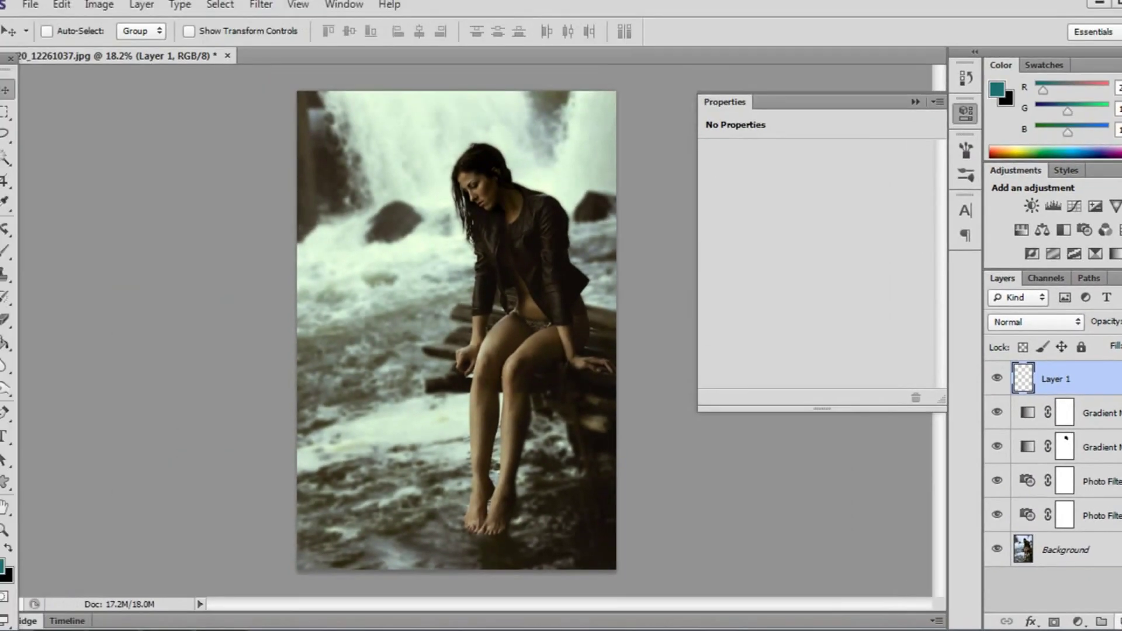
left_click(165, 18)
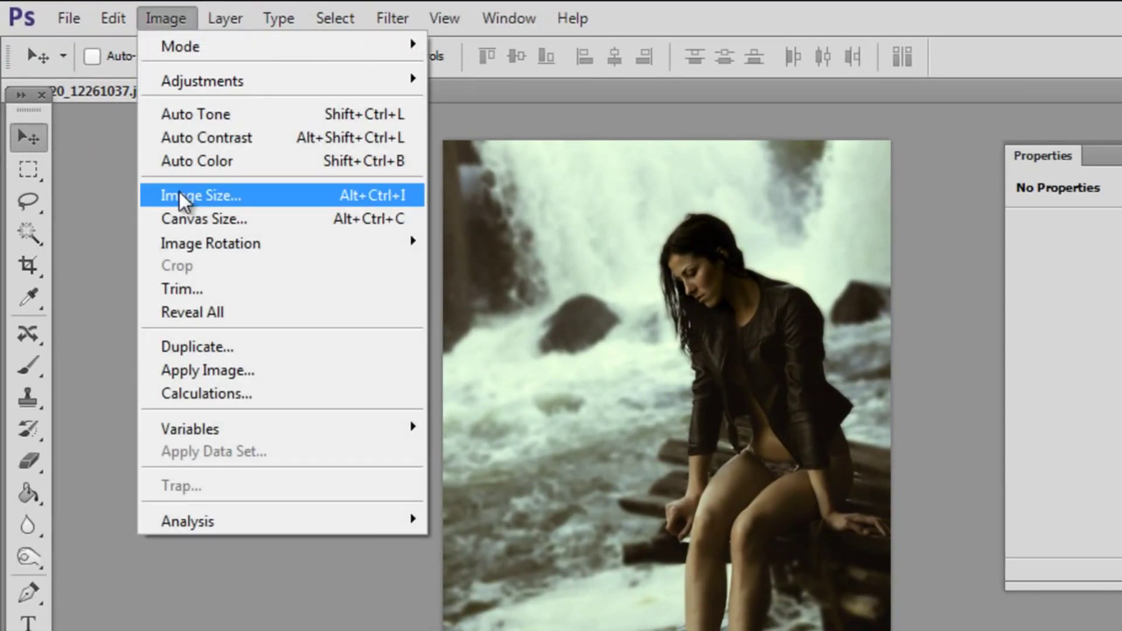
left_click(176, 371)
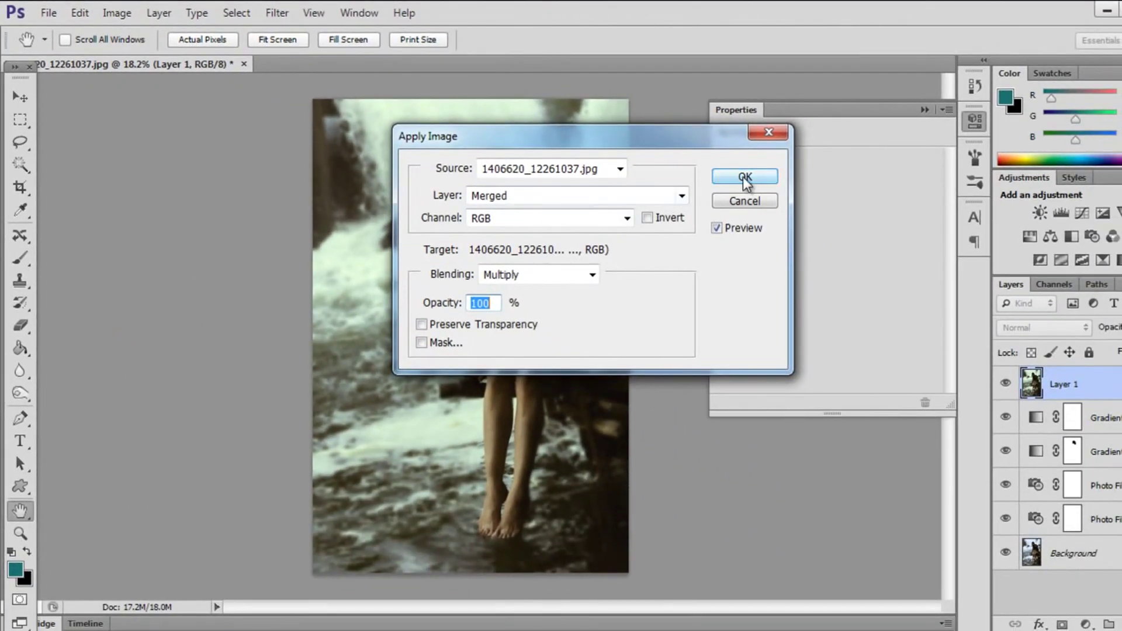
left_click(744, 180)
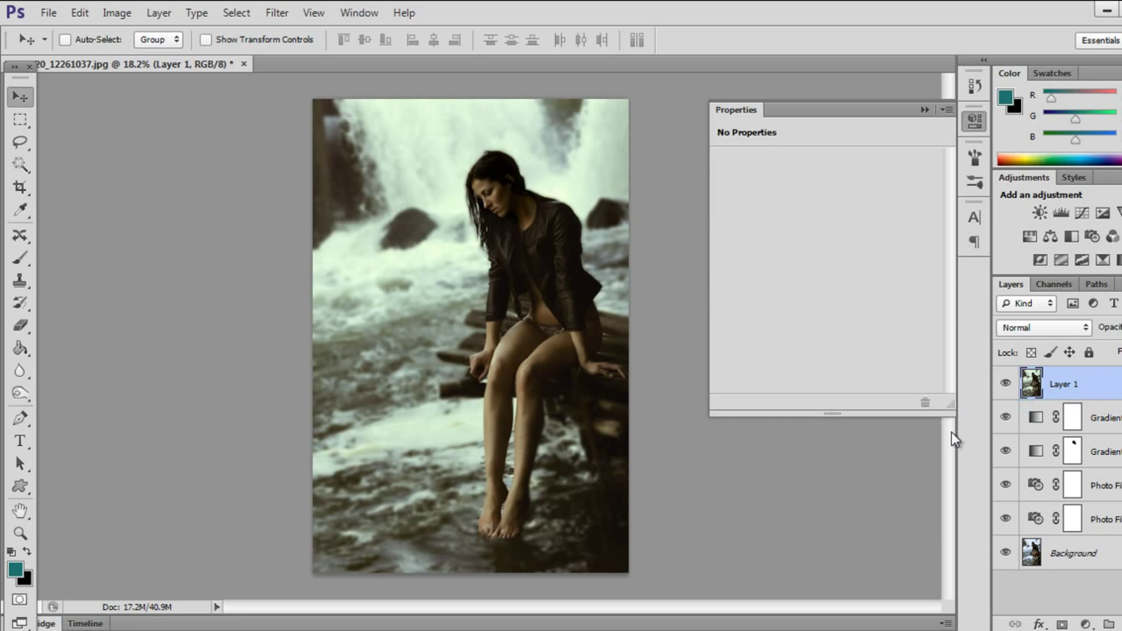
left_click(1111, 385)
left_click(117, 13)
mouse_move(143, 56)
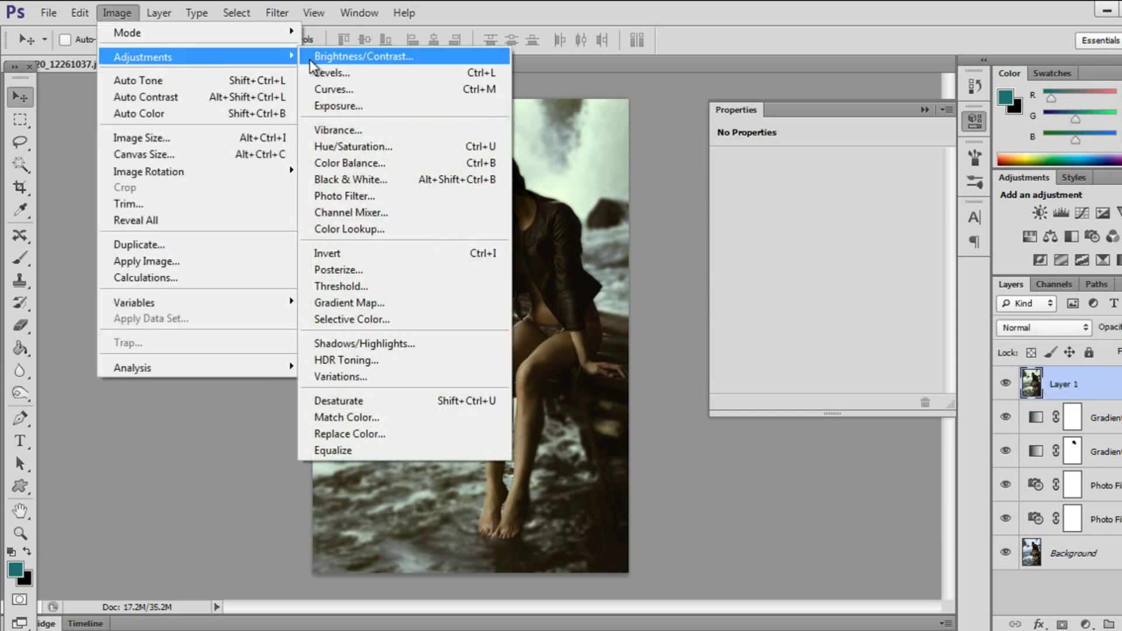
left_click(525, 70)
left_click_drag(134, 202, 151, 201)
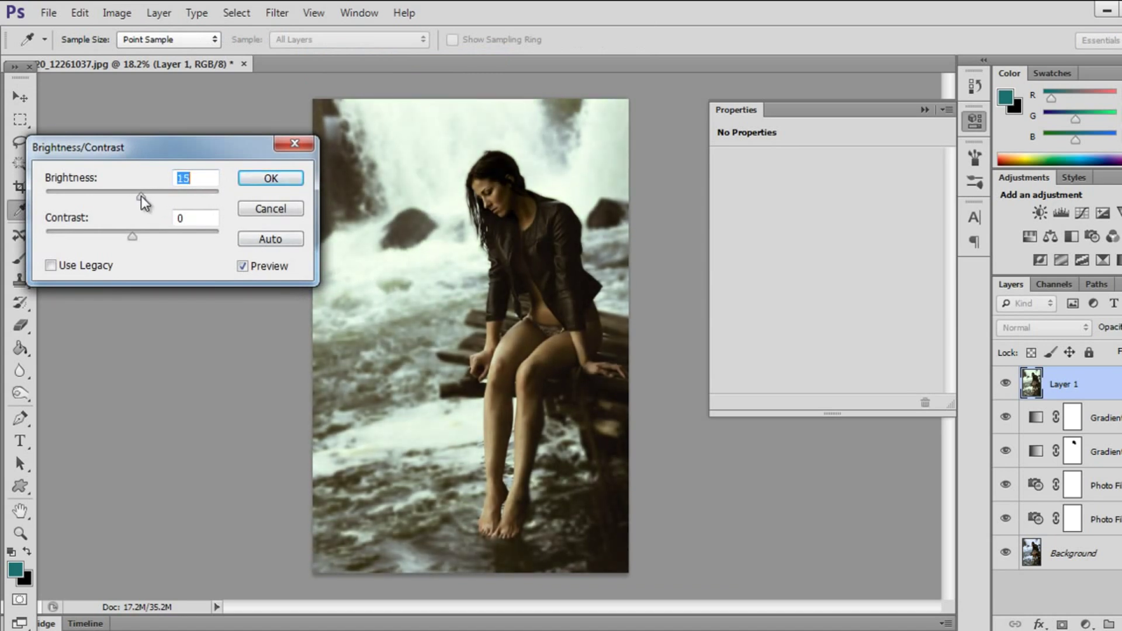
left_click_drag(133, 236, 171, 234)
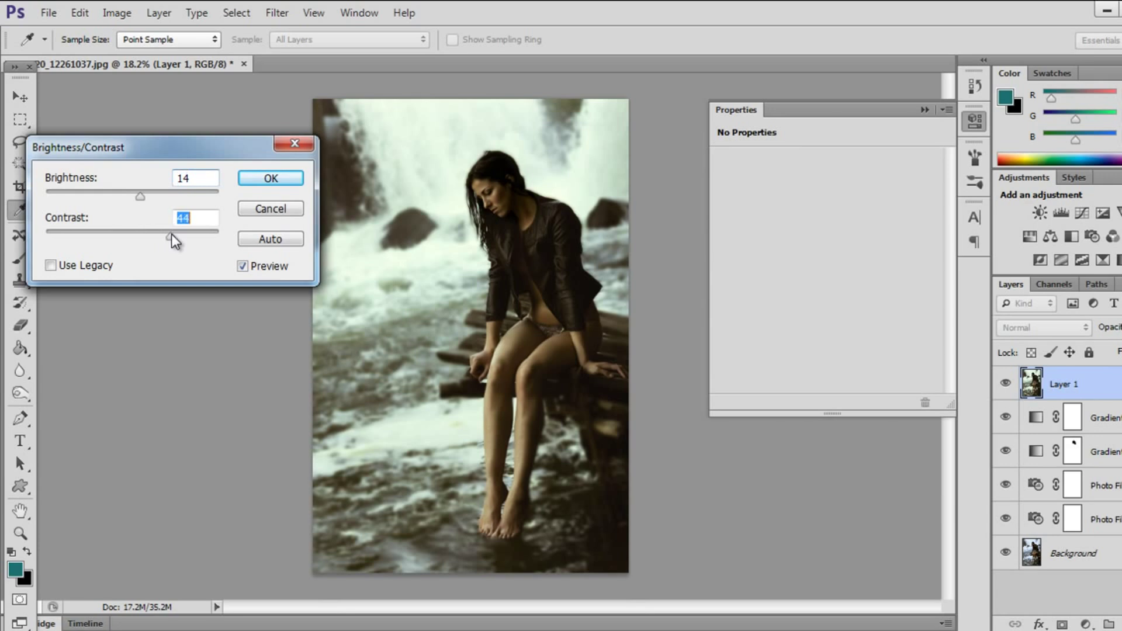
left_click(262, 203)
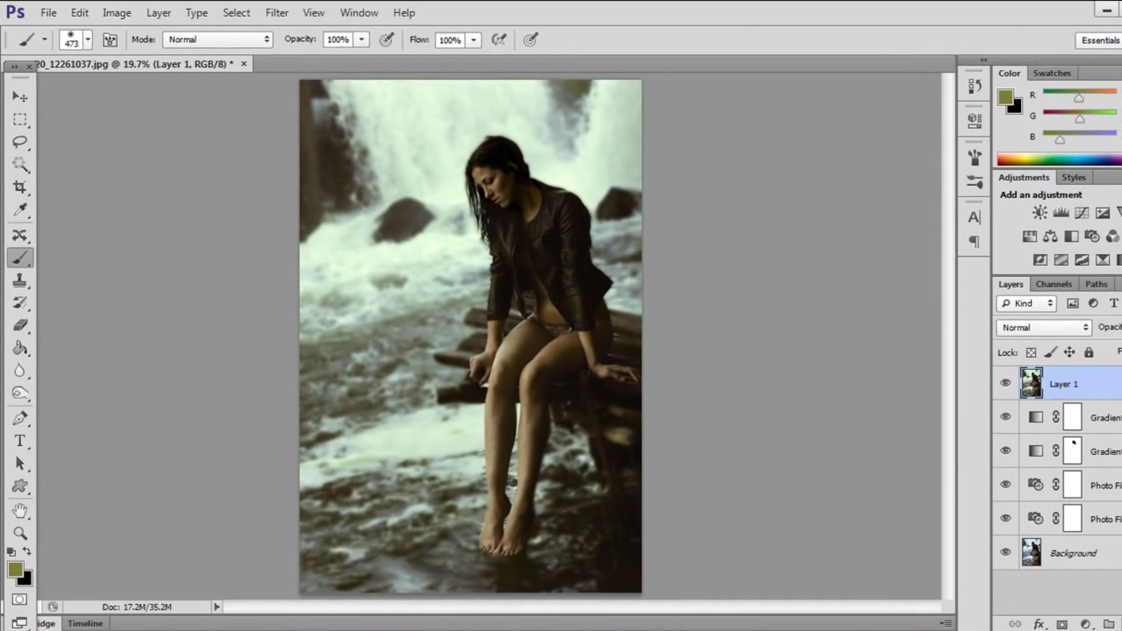
Step: Add a new empty Layer 2 and set the foreground colour to dark green
key("ctrl+shift+alt+n")
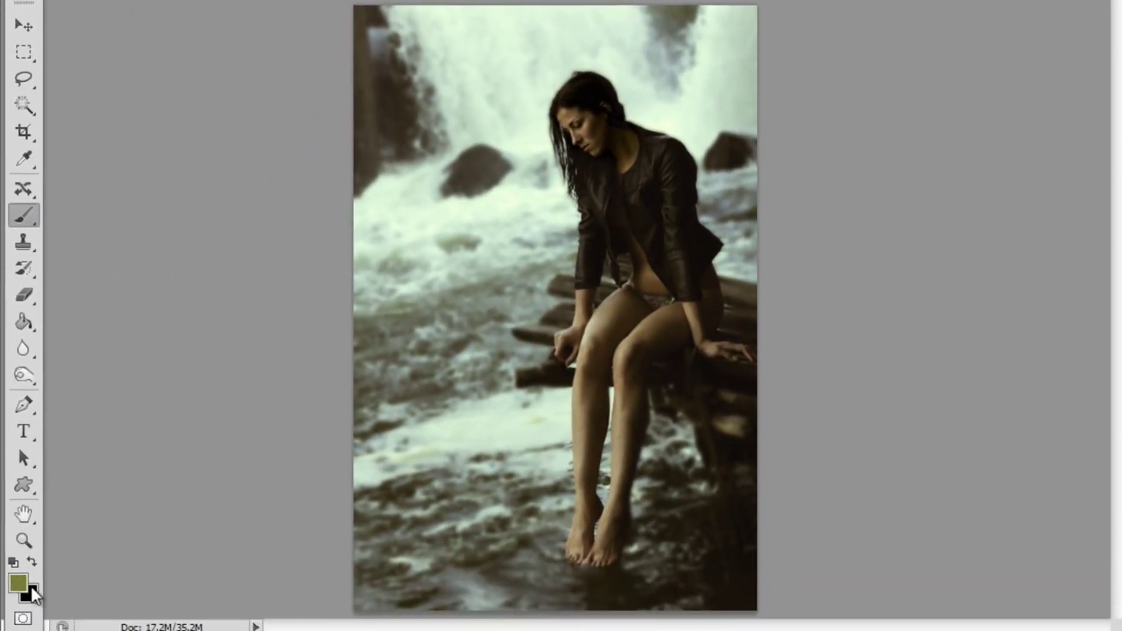
left_click(22, 581)
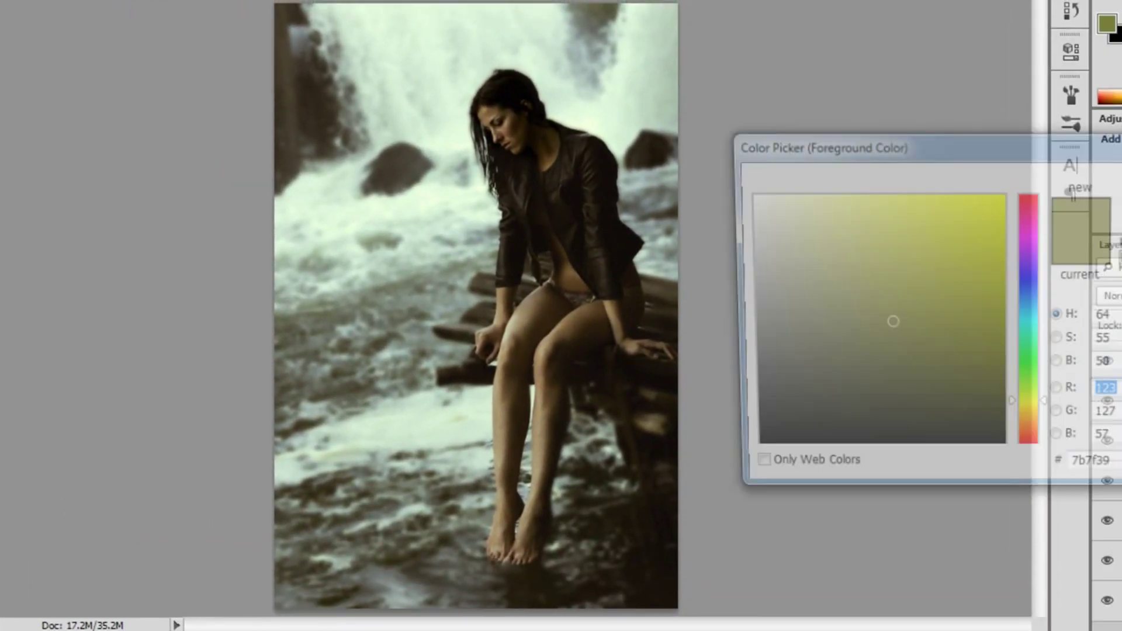
mouse_move(826, 385)
left_mouse_down()
mouse_move(835, 379)
mouse_move(762, 420)
mouse_move(704, 416)
left_mouse_up()
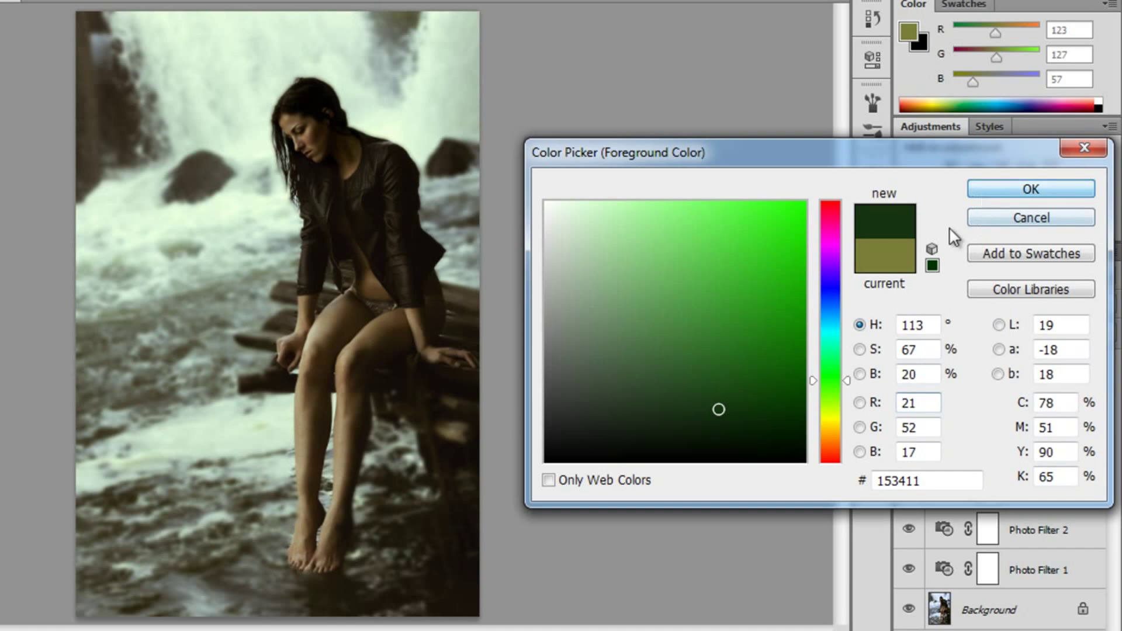
left_click(1031, 188)
Step: Paint dark green near the feet, over the mid-left rocks and above the woman's head
mouse_move(459, 483)
left_mouse_down()
mouse_move(394, 524)
mouse_move(444, 555)
mouse_move(453, 430)
mouse_move(434, 432)
mouse_move(376, 576)
mouse_move(345, 581)
mouse_move(246, 549)
mouse_move(211, 522)
mouse_move(80, 519)
mouse_move(121, 544)
mouse_move(213, 564)
mouse_move(193, 574)
left_mouse_up()
mouse_move(171, 352)
left_mouse_down()
mouse_move(234, 351)
mouse_move(132, 345)
mouse_move(95, 380)
left_mouse_up()
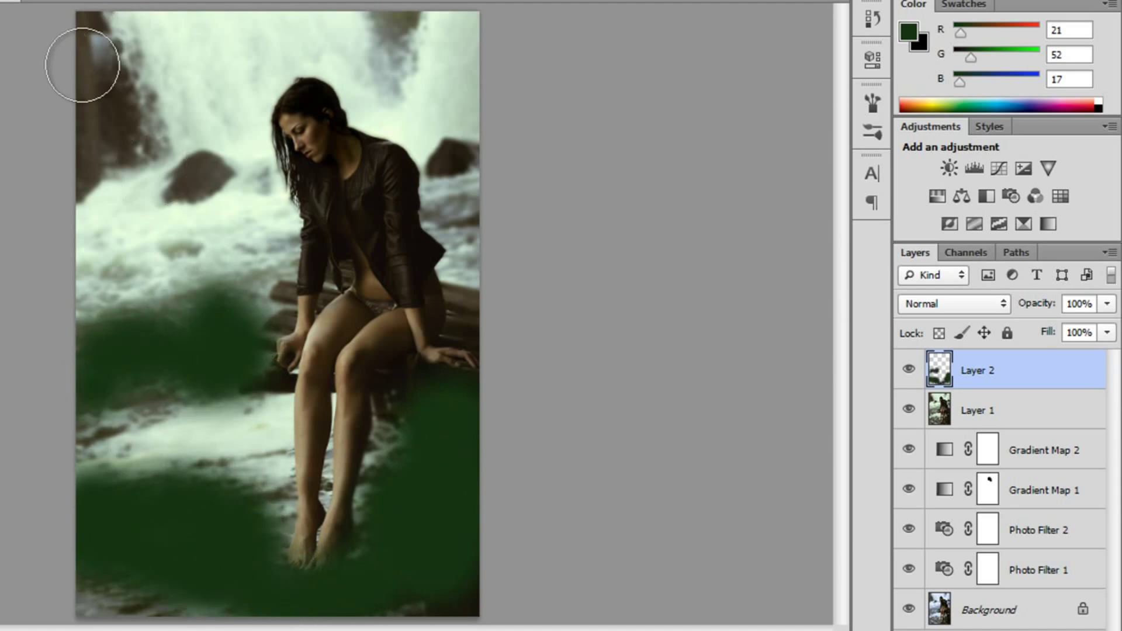
left_click_drag(385, 31, 411, 34)
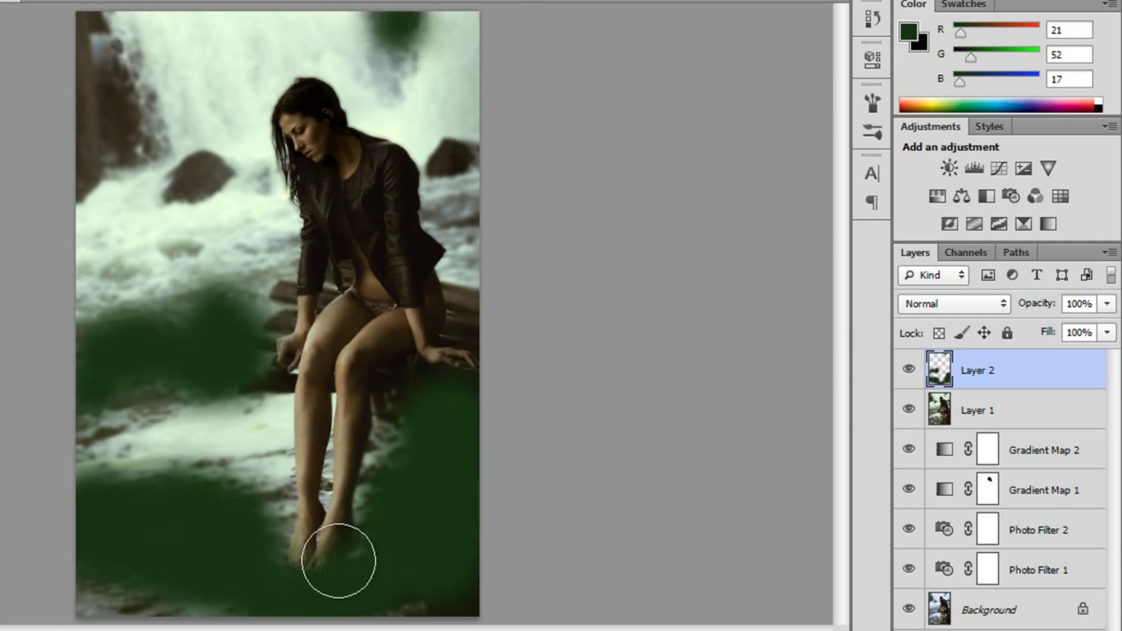
Step: Pick a muted brownish olive foreground colour and paint strokes across the waterfall
left_click(908, 32)
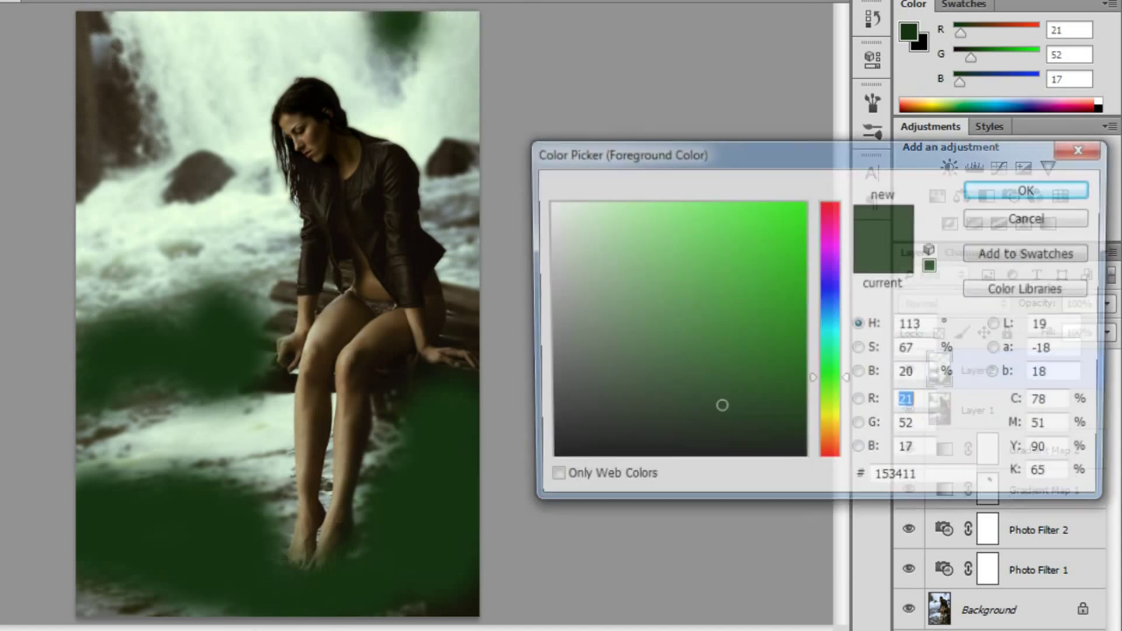
left_click_drag(851, 379, 838, 414)
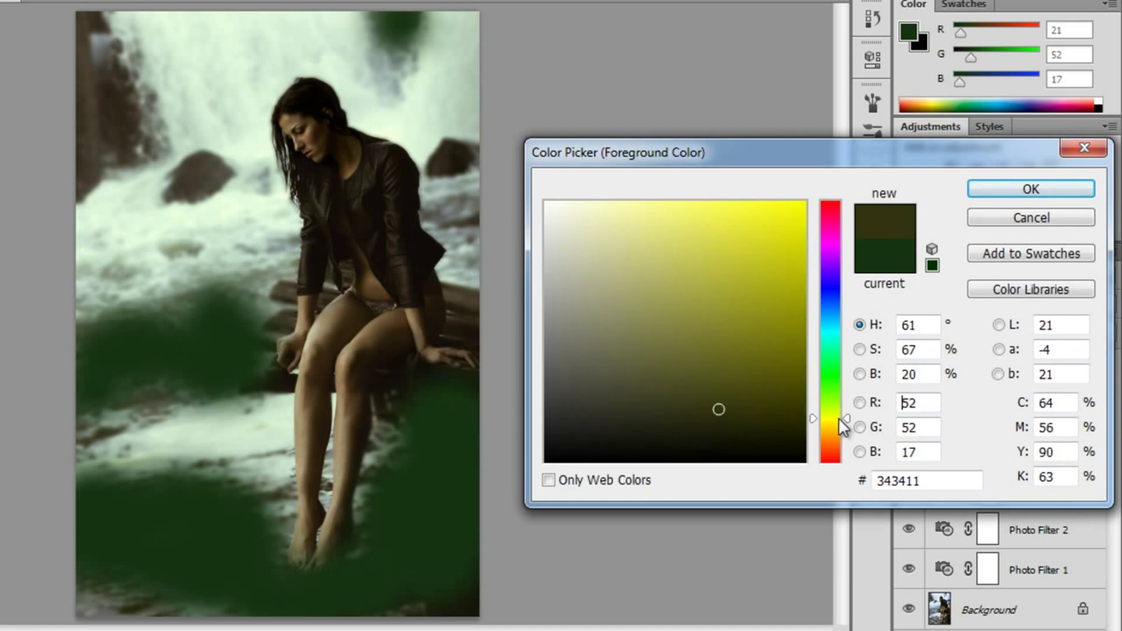
left_click_drag(718, 409, 698, 392)
left_click(1050, 187)
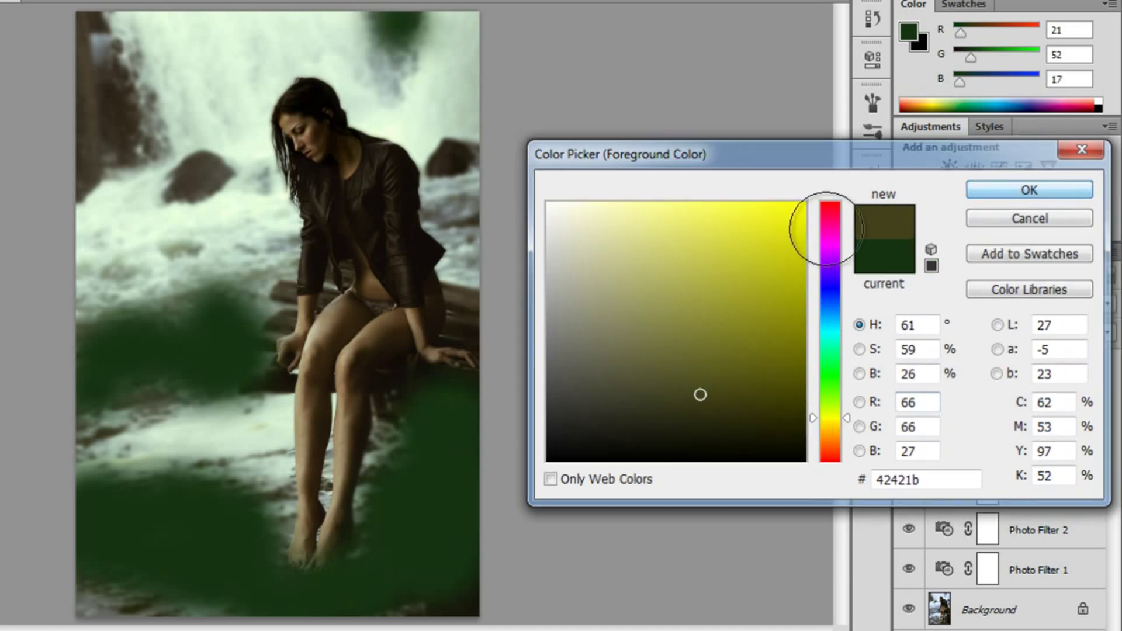
left_click(162, 276)
mouse_move(162, 276)
left_mouse_down()
mouse_move(101, 213)
mouse_move(211, 226)
mouse_move(263, 187)
left_mouse_up()
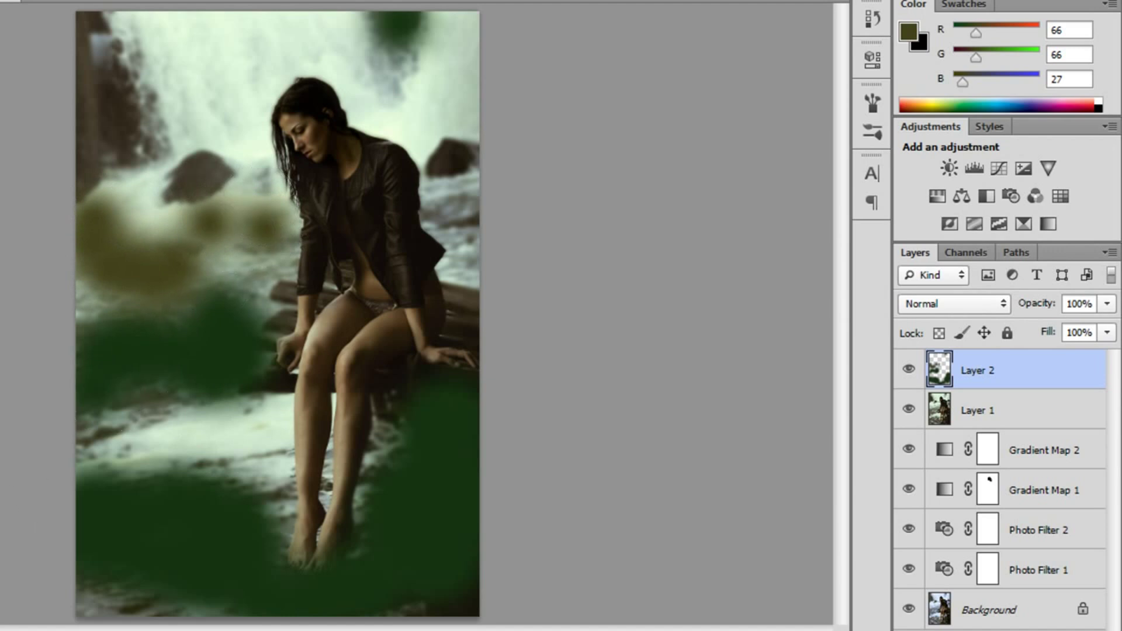
Step: Switch to a brighter olive colour and paint olive-yellow strokes along the photo's left side
left_click(908, 31)
mouse_move(699, 394)
left_mouse_down()
mouse_move(658, 358)
mouse_move(676, 343)
mouse_move(769, 353)
mouse_move(728, 340)
mouse_move(721, 324)
left_mouse_up()
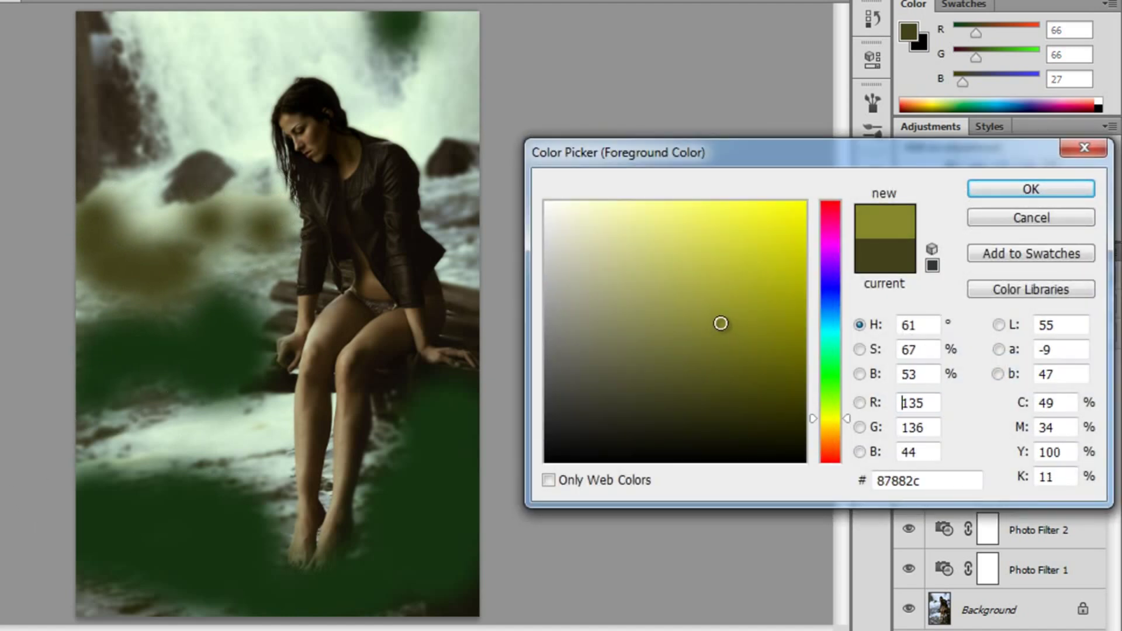
left_click(1031, 189)
left_click_drag(238, 426, 56, 414)
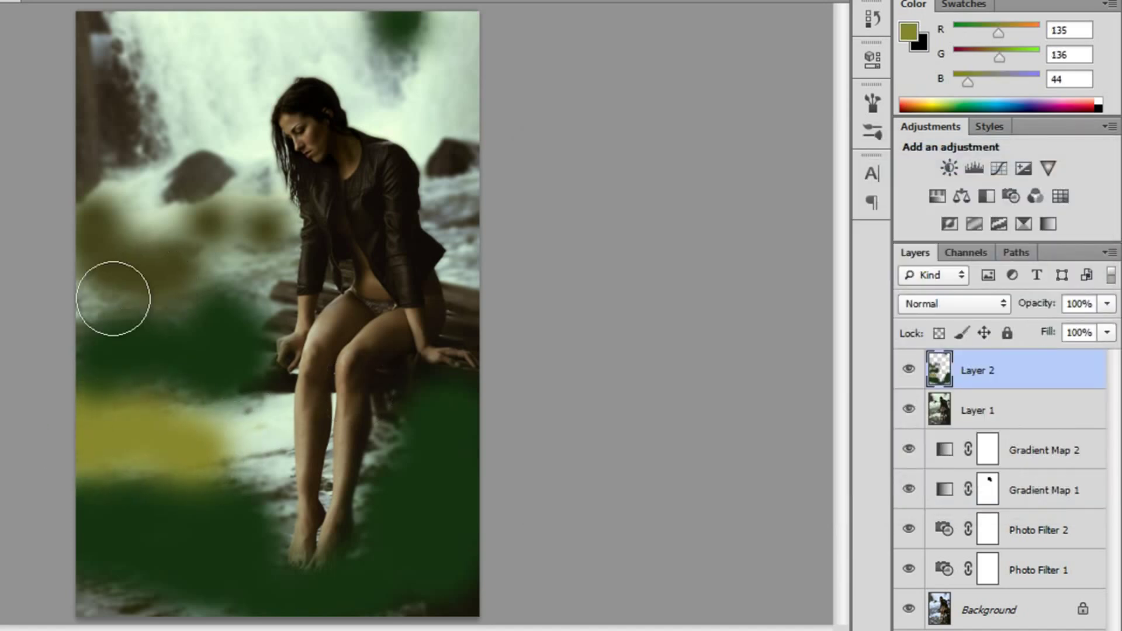
left_click_drag(113, 296, 83, 285)
mouse_move(74, 81)
left_mouse_down()
mouse_move(137, 138)
mouse_move(167, 227)
left_mouse_up()
Step: Set Layer 2 to Soft Light at 43% opacity and compare it hidden and shown
left_click(983, 310)
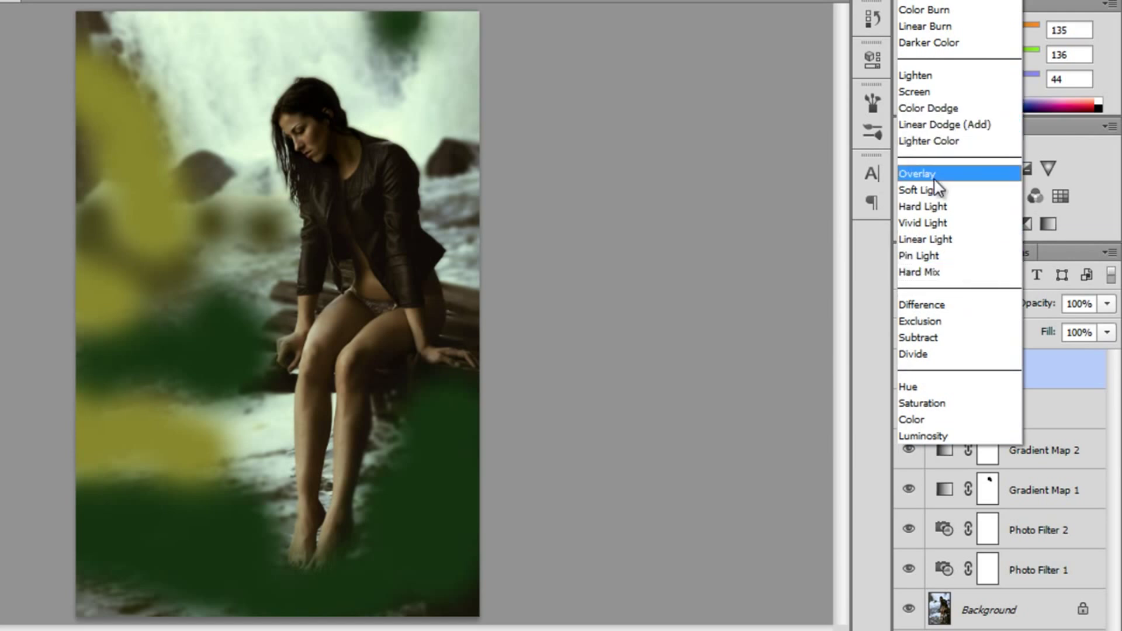
left_click(942, 190)
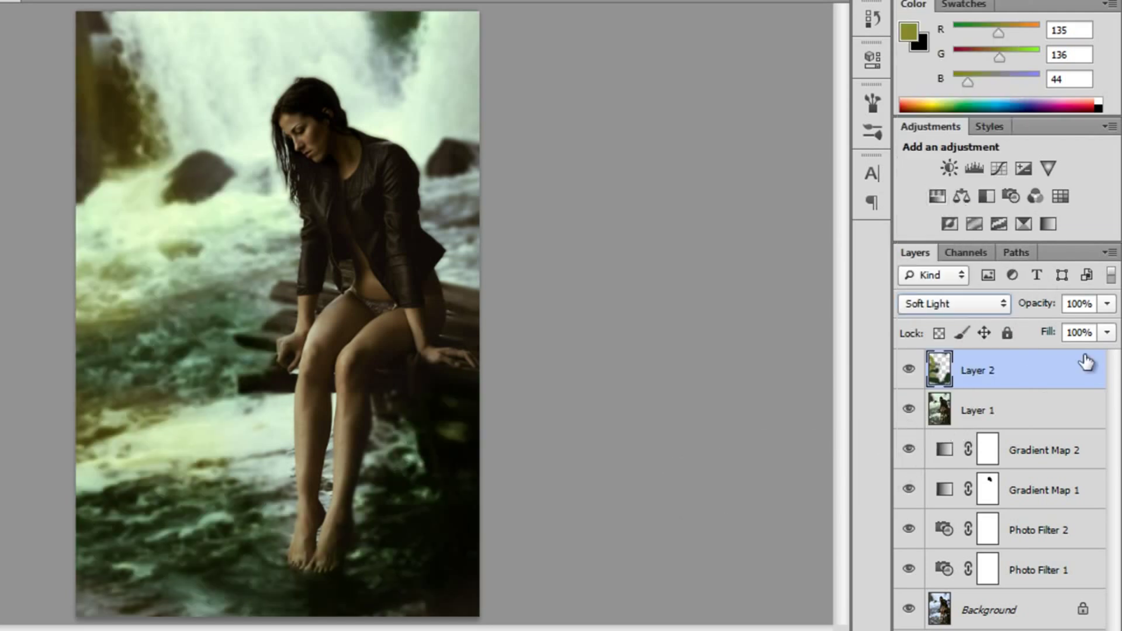
left_click(1107, 303)
left_click_drag(1108, 325, 1060, 330)
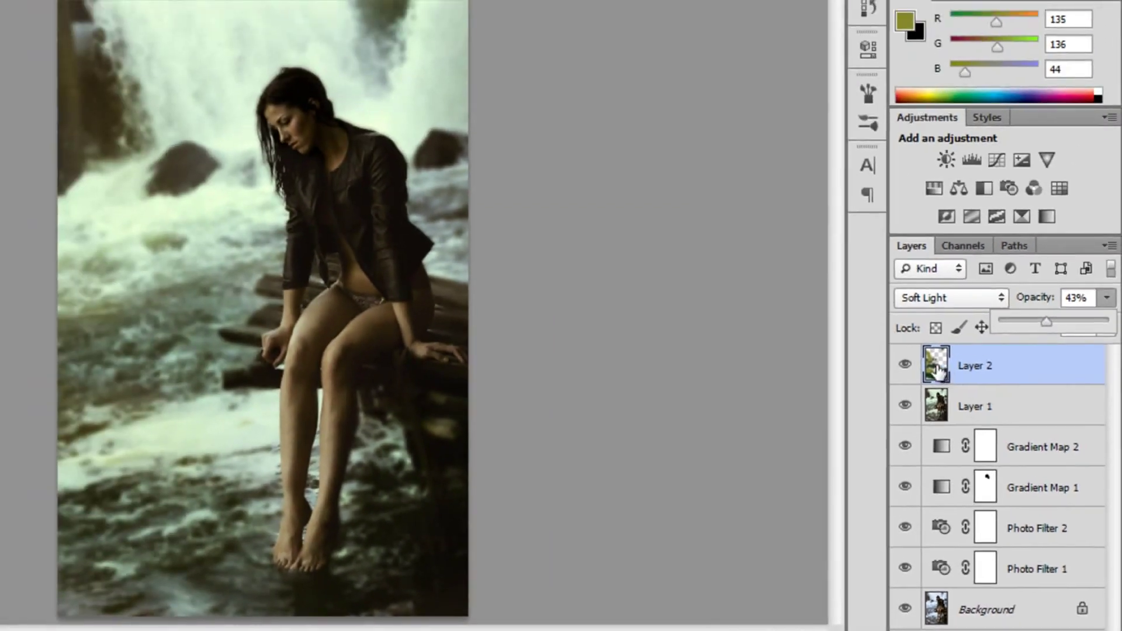
left_click(909, 373)
left_click(909, 371)
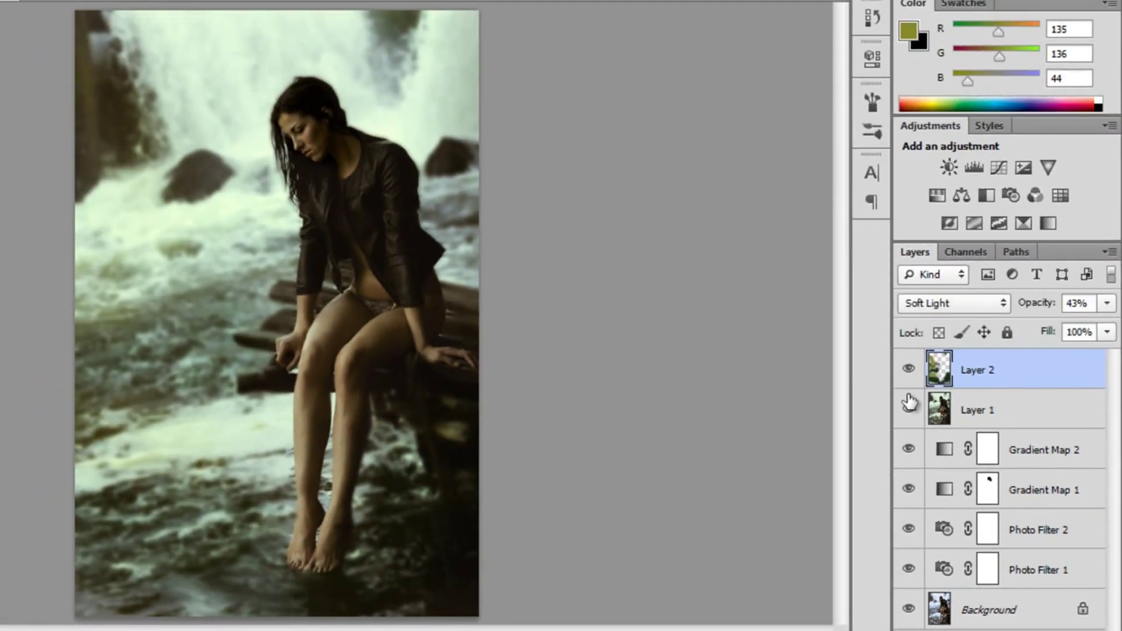
Step: Select Layer 1 along with Layer 2 and merge them into one layer
left_click(994, 423, "shift")
right_click(1018, 394)
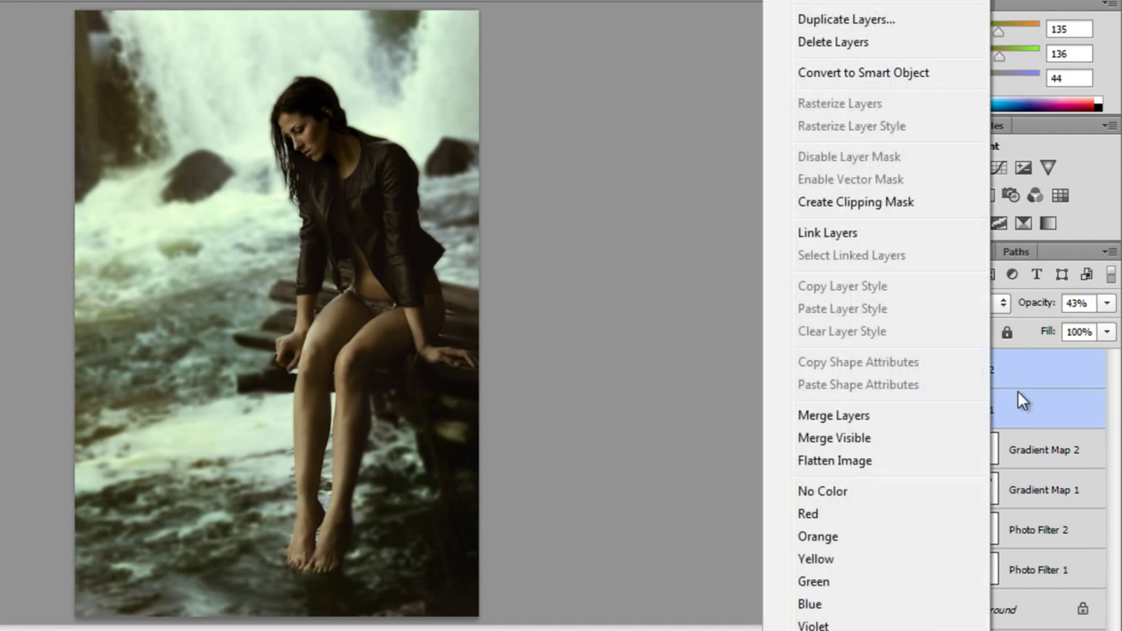
left_click(851, 416)
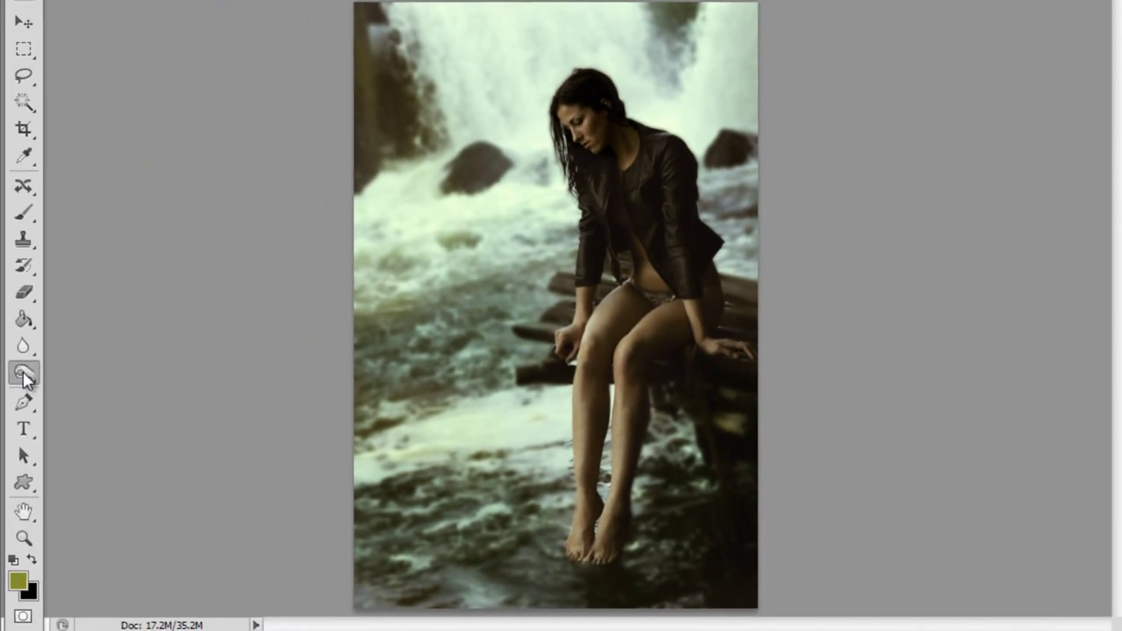
Step: Set up a very large soft Burn brush and lower the merged layer's opacity to 87%
right_click(24, 374)
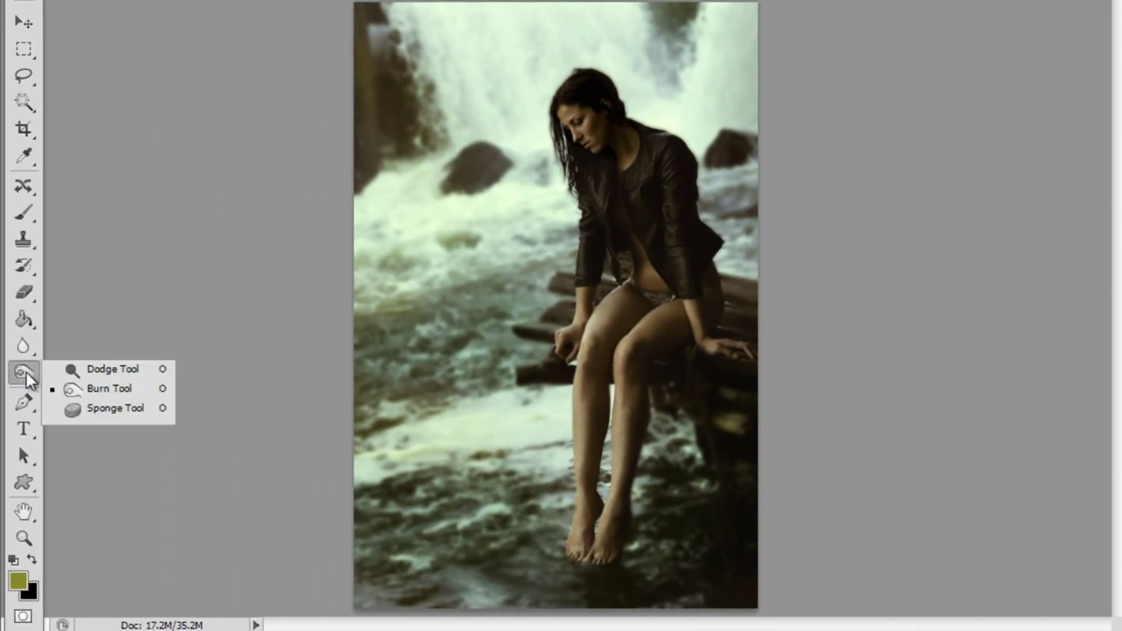
left_click(137, 387)
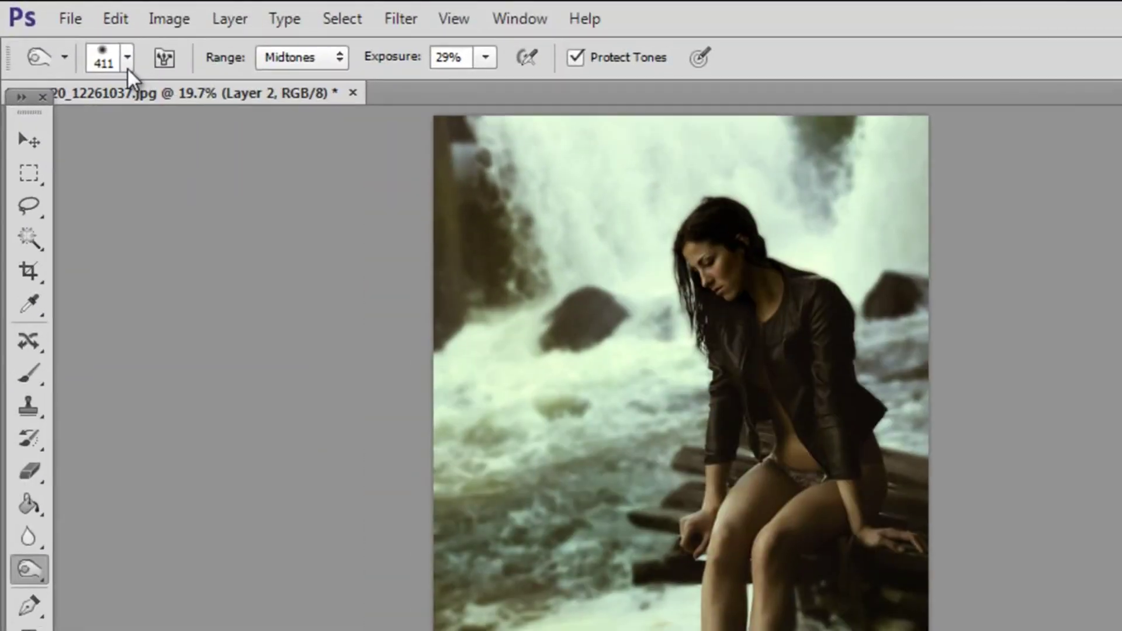
left_click(125, 56)
left_click_drag(253, 134, 261, 133)
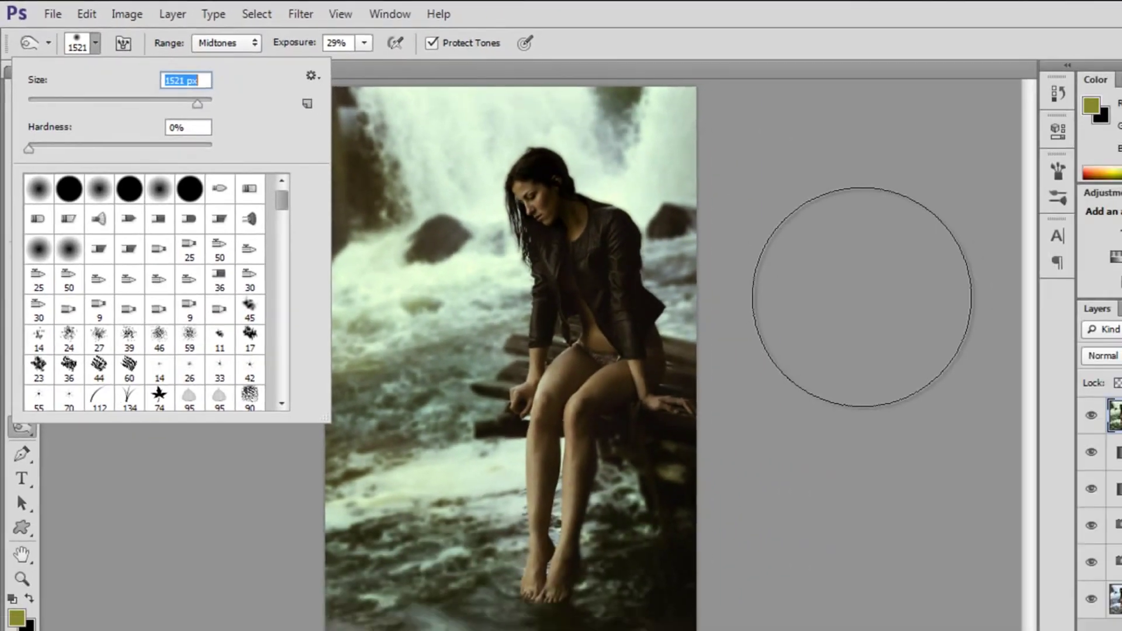
key("Return")
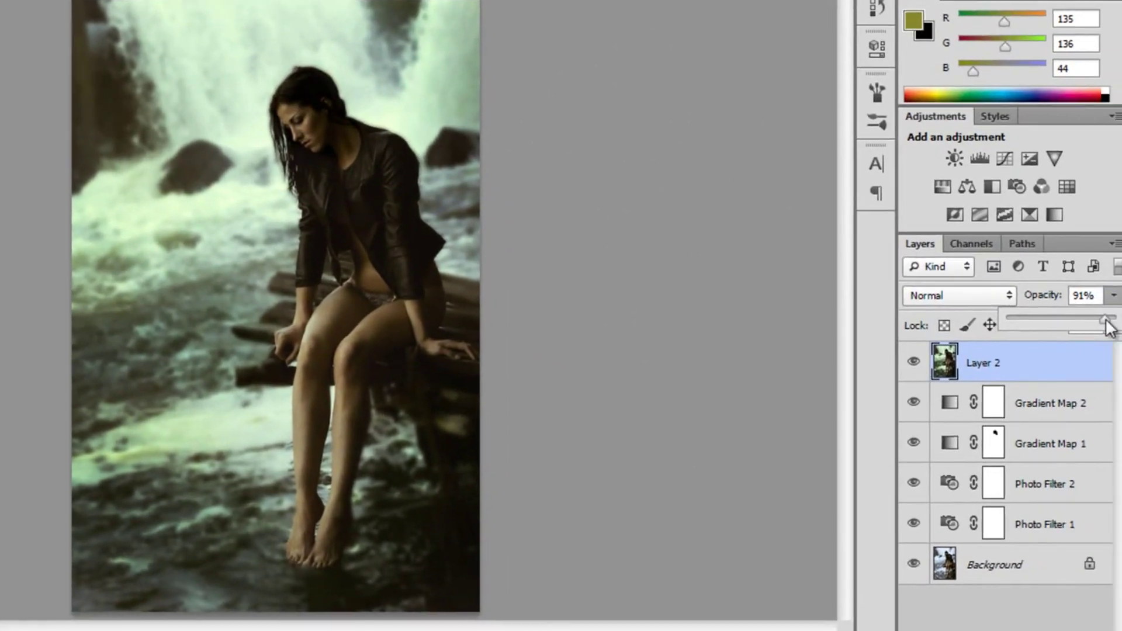
left_click_drag(1102, 318, 1093, 316)
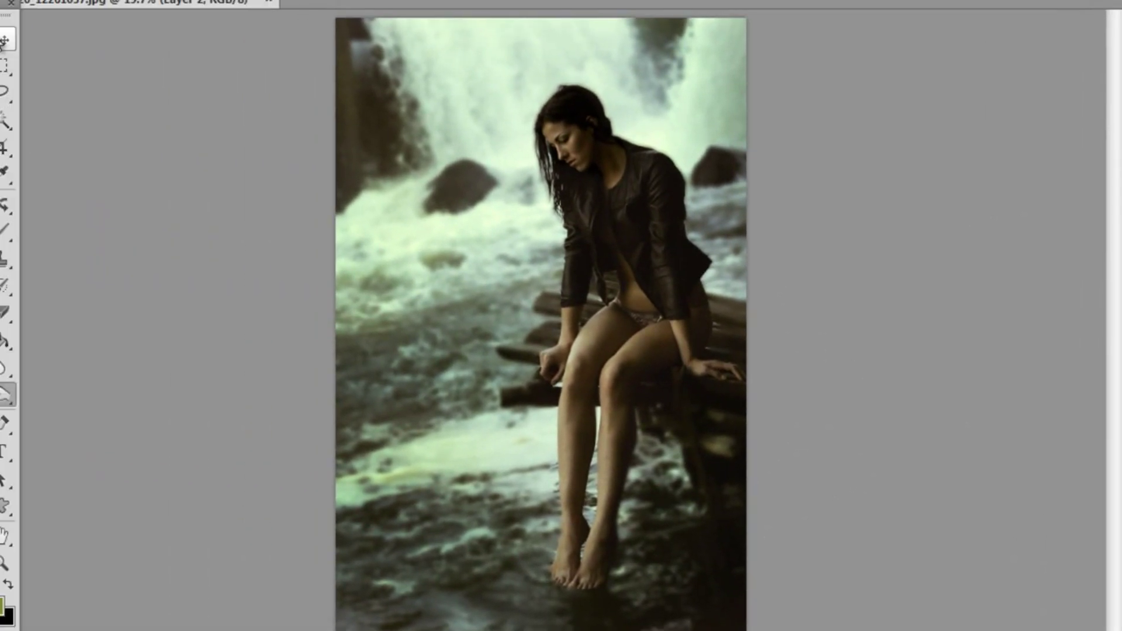
key("v")
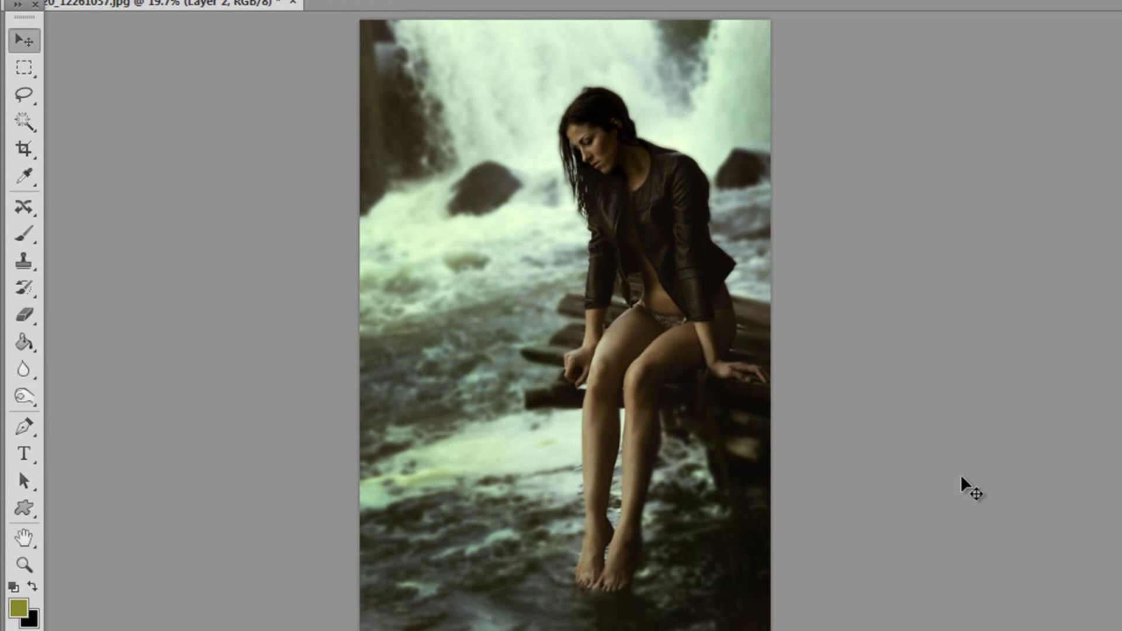
scroll(931, 437, "up", 1)
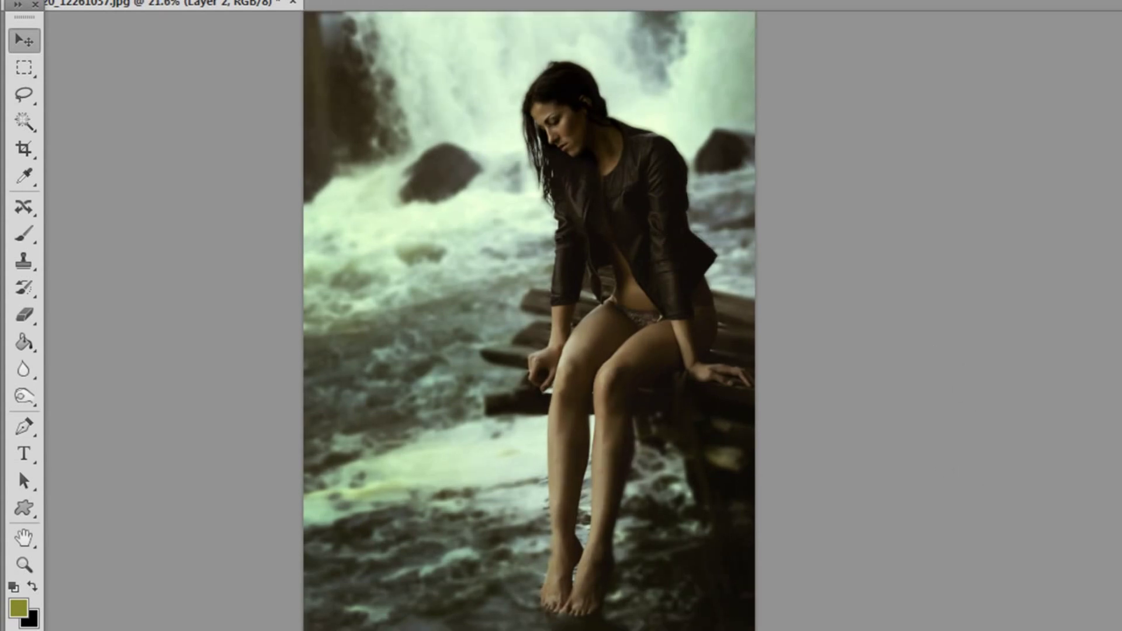
scroll(786, 359, "down", 1)
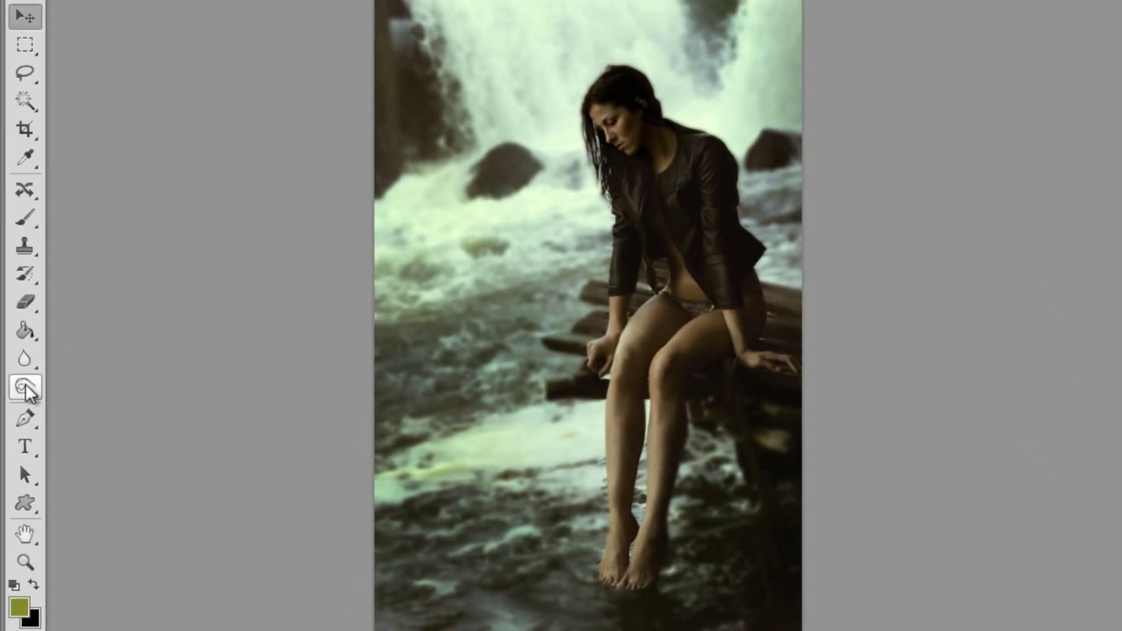
Step: Switch to the Dodge Tool and brighten the woman's hair and face
right_click(24, 396)
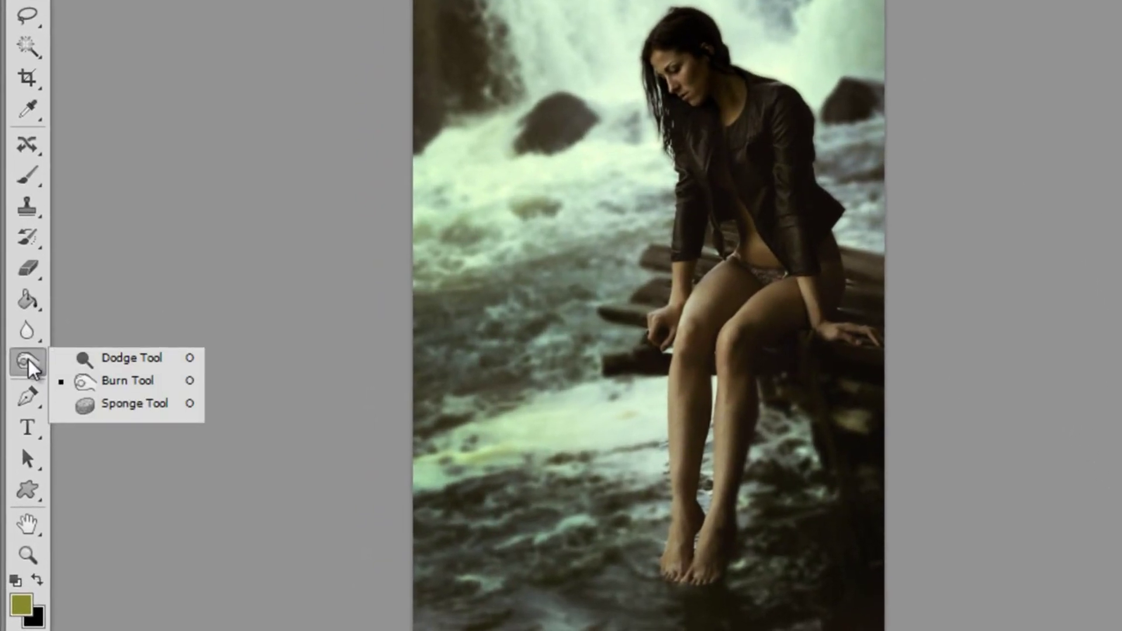
left_click(120, 364)
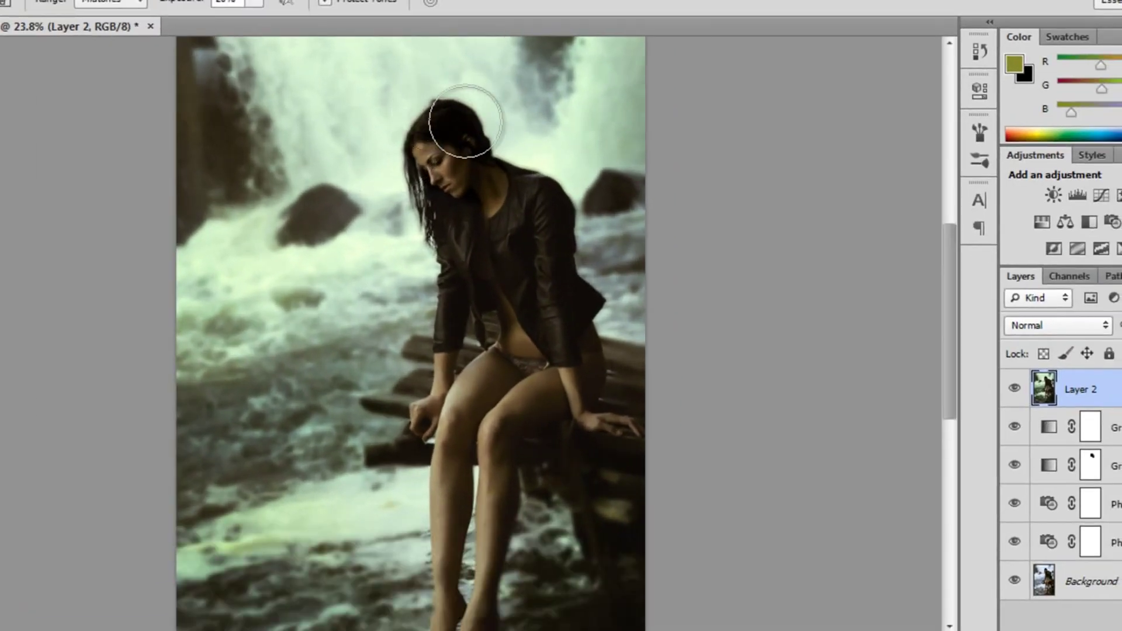
mouse_move(464, 123)
left_mouse_down()
mouse_move(458, 156)
mouse_move(447, 131)
mouse_move(464, 181)
mouse_move(485, 183)
mouse_move(581, 312)
mouse_move(562, 351)
mouse_move(494, 283)
mouse_move(513, 346)
mouse_move(531, 339)
mouse_move(496, 196)
mouse_move(495, 289)
mouse_move(531, 246)
mouse_move(578, 416)
mouse_move(483, 254)
mouse_move(481, 328)
left_mouse_up()
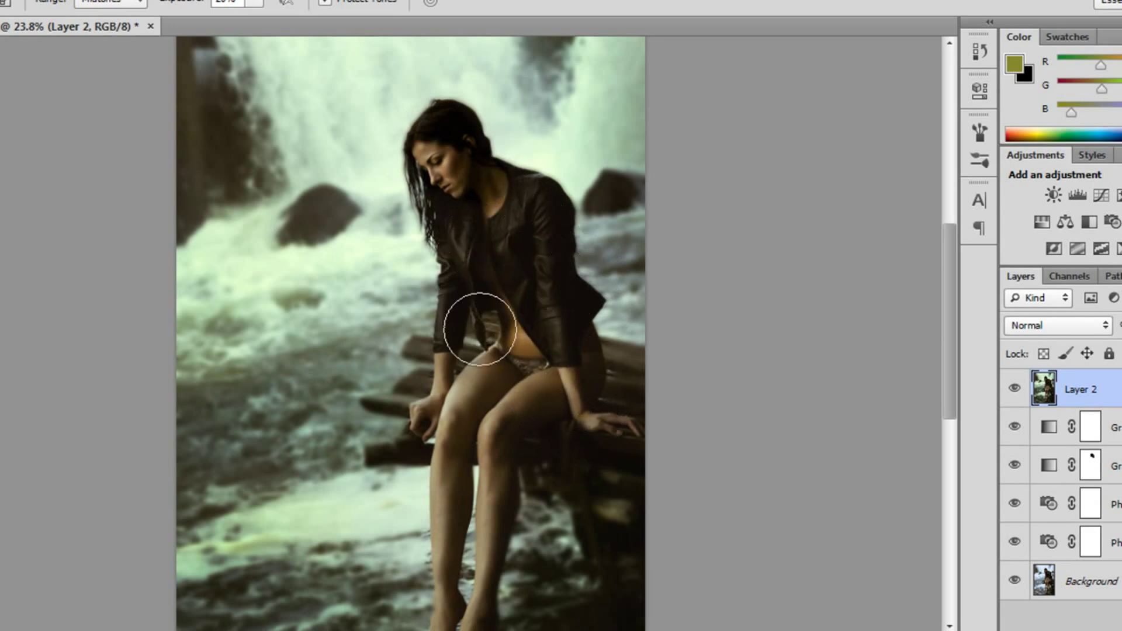
scroll(538, 393, "down", 2)
scroll(546, 350, "down", 1)
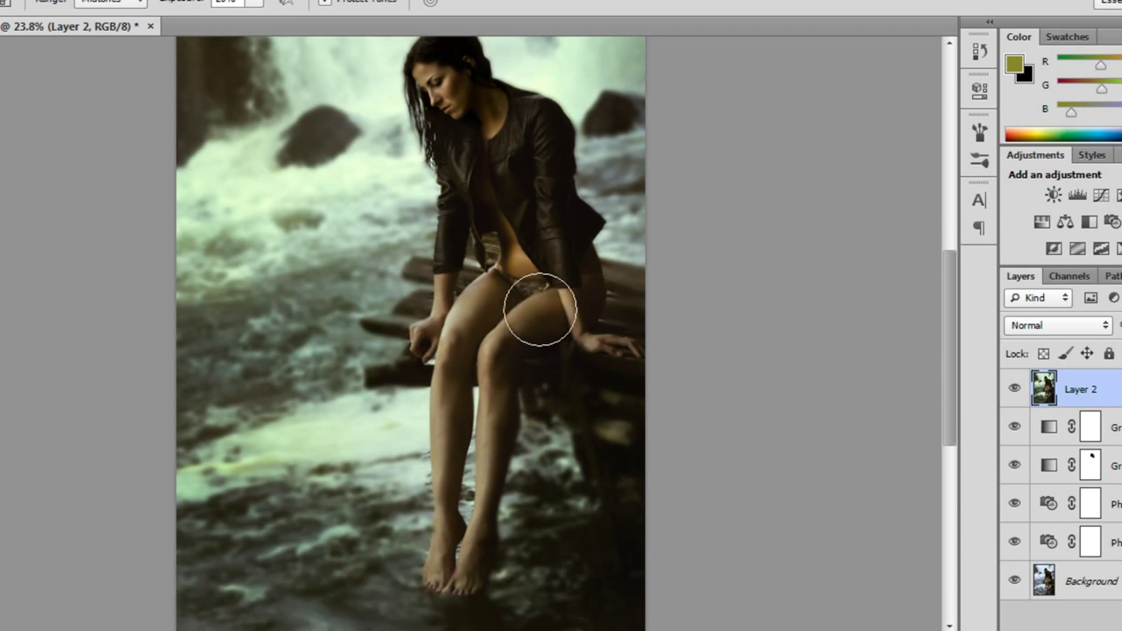
Step: Brighten her thigh, legs and feet, compare the result, and stamp visible layers
mouse_move(540, 309)
left_mouse_down()
mouse_move(501, 346)
mouse_move(496, 443)
mouse_move(441, 576)
mouse_move(501, 366)
mouse_move(526, 328)
mouse_move(495, 293)
mouse_move(454, 482)
mouse_move(457, 524)
mouse_move(520, 321)
left_mouse_up()
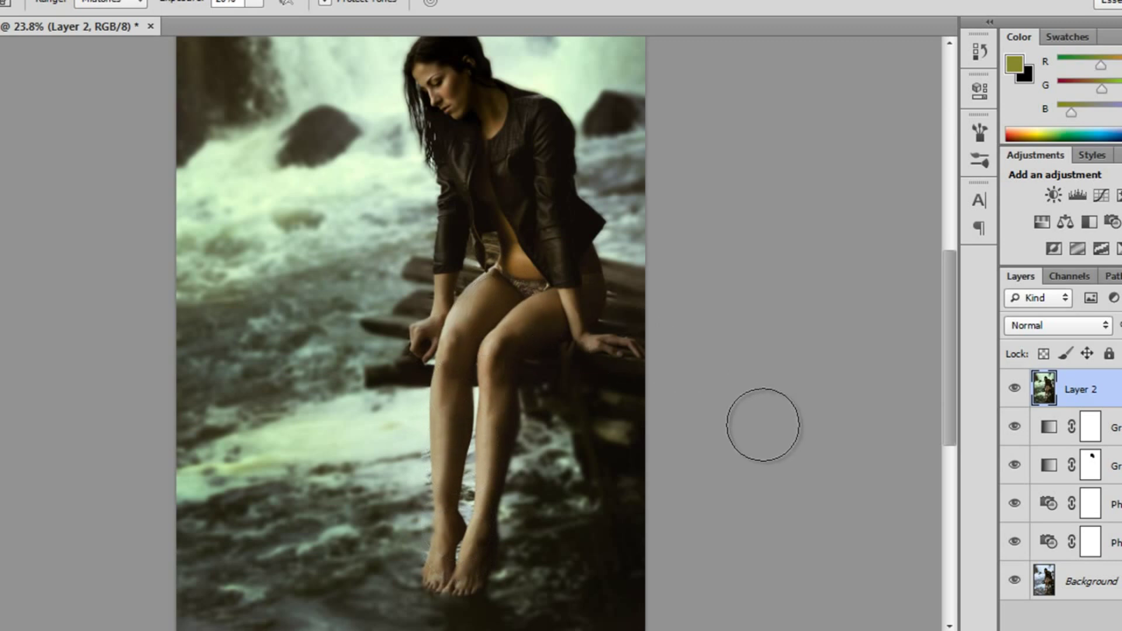
scroll(762, 424, "down", 1)
scroll(763, 425, "down", 1)
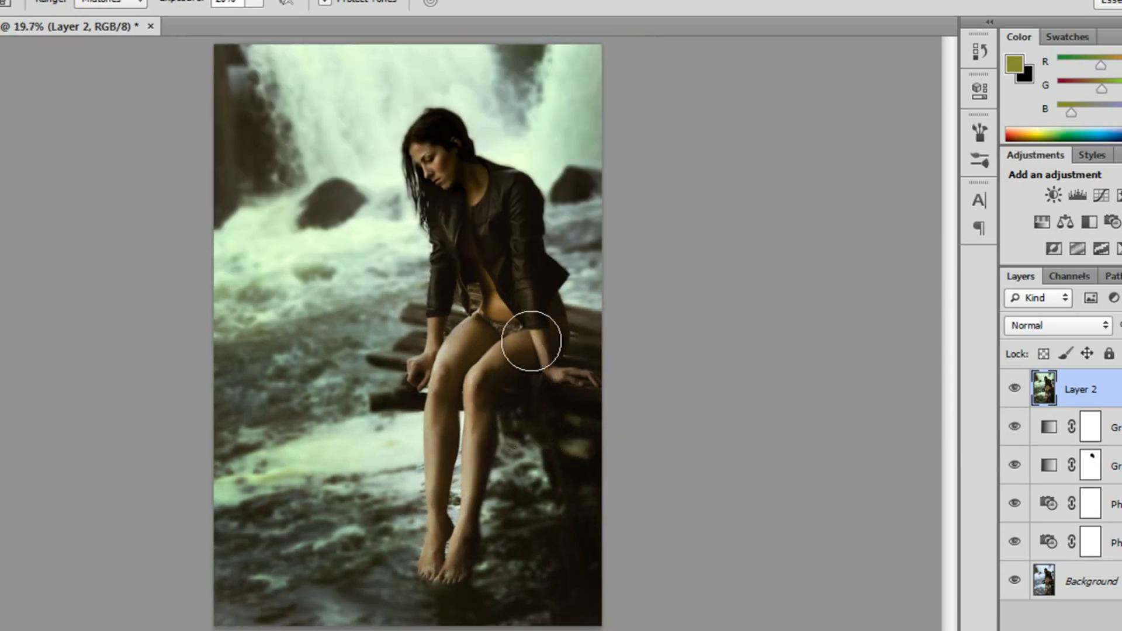
mouse_move(531, 341)
left_mouse_down()
mouse_move(555, 343)
mouse_move(464, 377)
mouse_move(458, 501)
mouse_move(465, 220)
mouse_move(448, 140)
left_mouse_up()
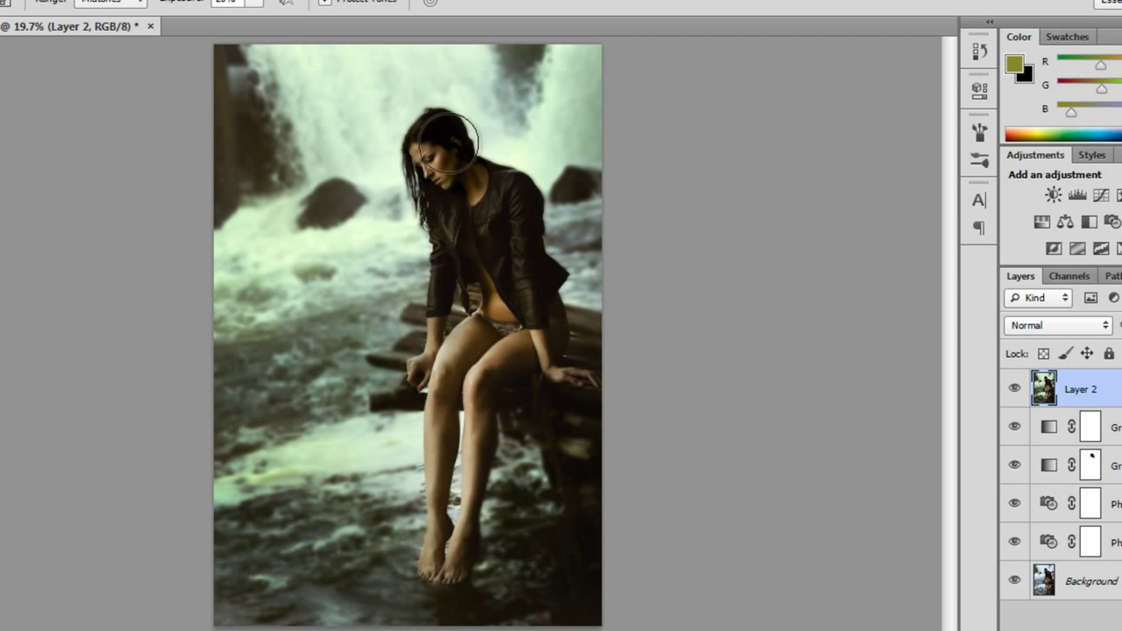
left_click(1014, 390)
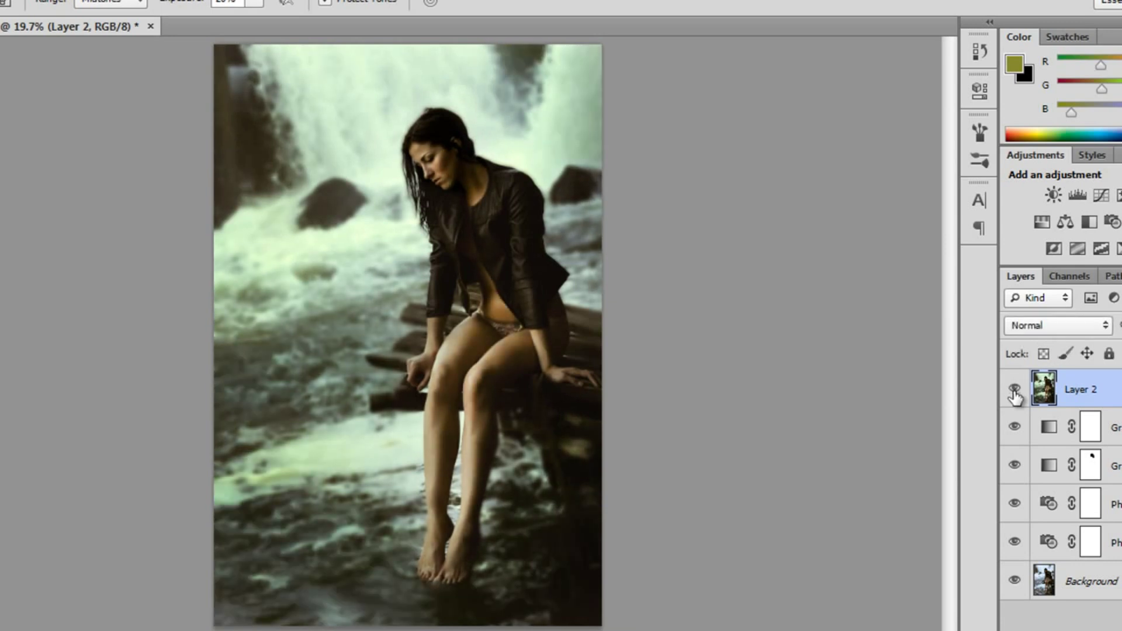
scroll(820, 364, "down", 1)
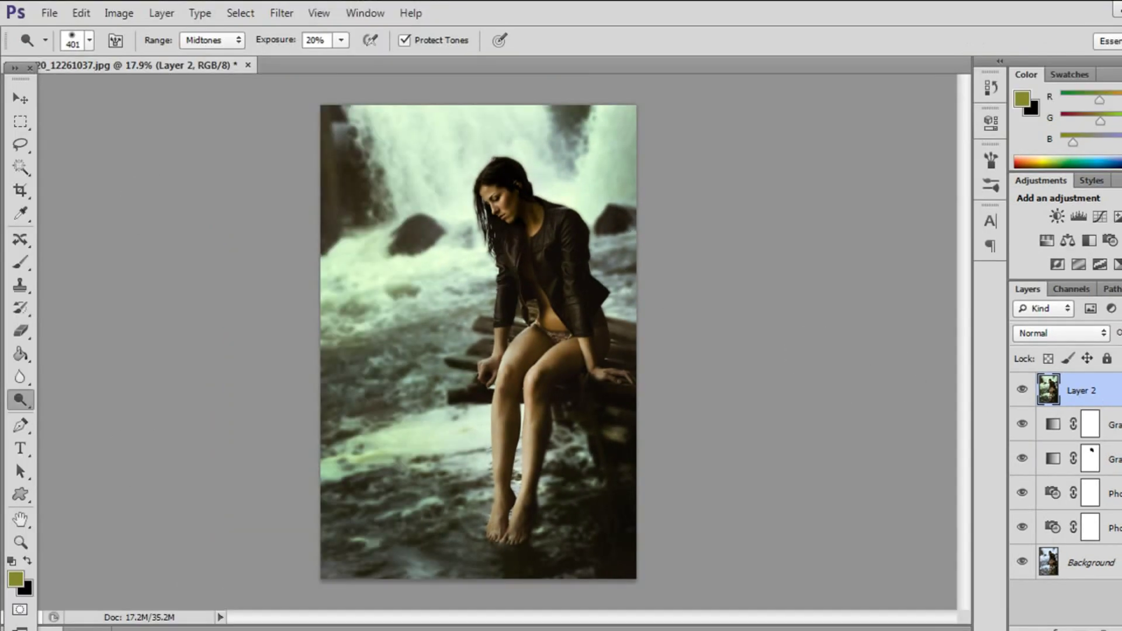
key("ctrl+alt+shift+e")
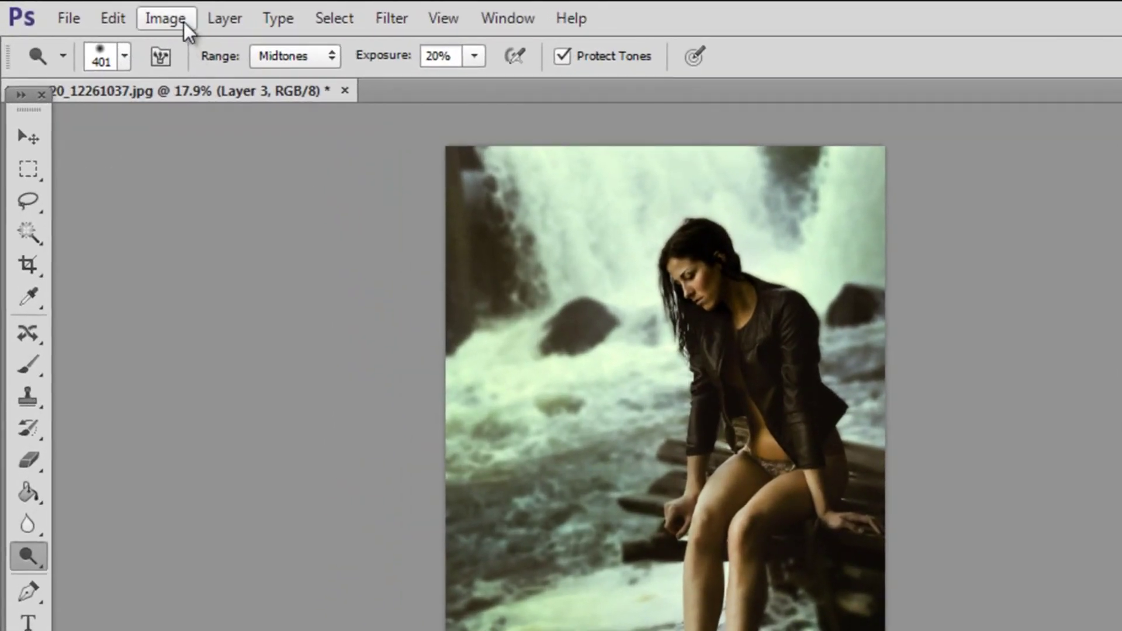
Step: Apply Image onto Layer 3 with Multiply blending
left_click(184, 22)
left_click(245, 369)
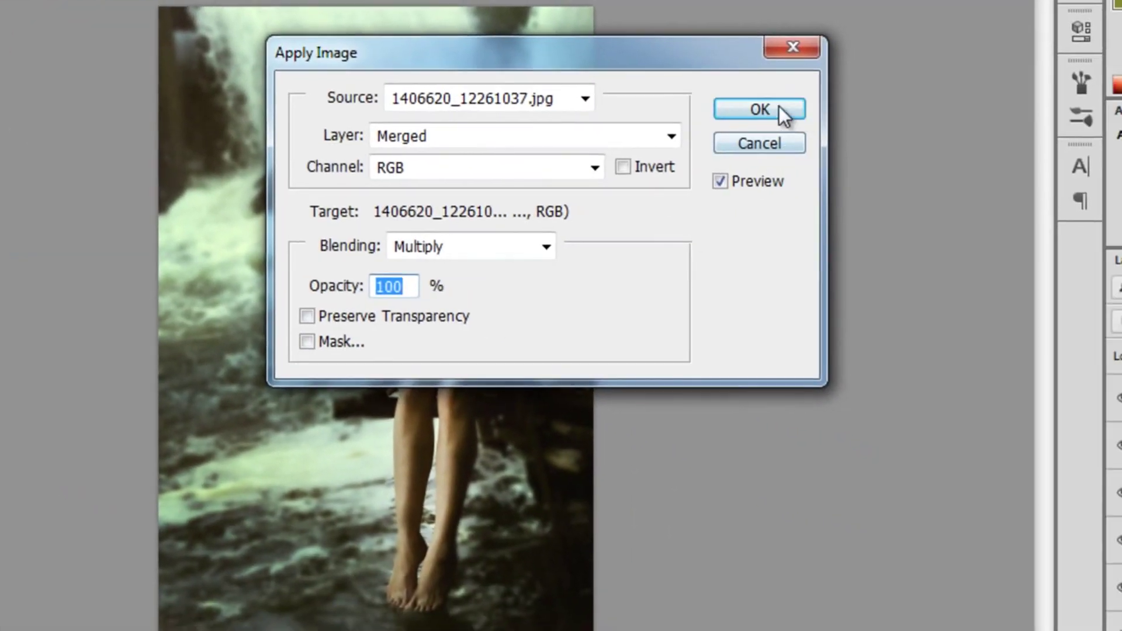
left_click(780, 110)
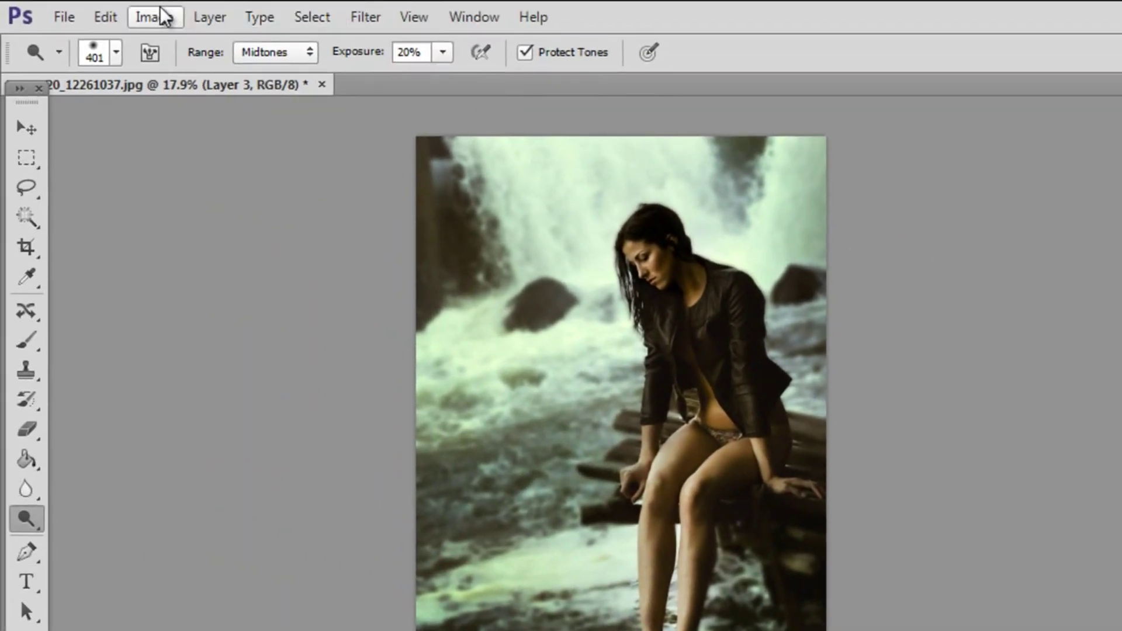
Step: Apply Hue/Saturation with hue +10, saturation -25, lightness -20, then stamp visible layers
left_click(155, 14)
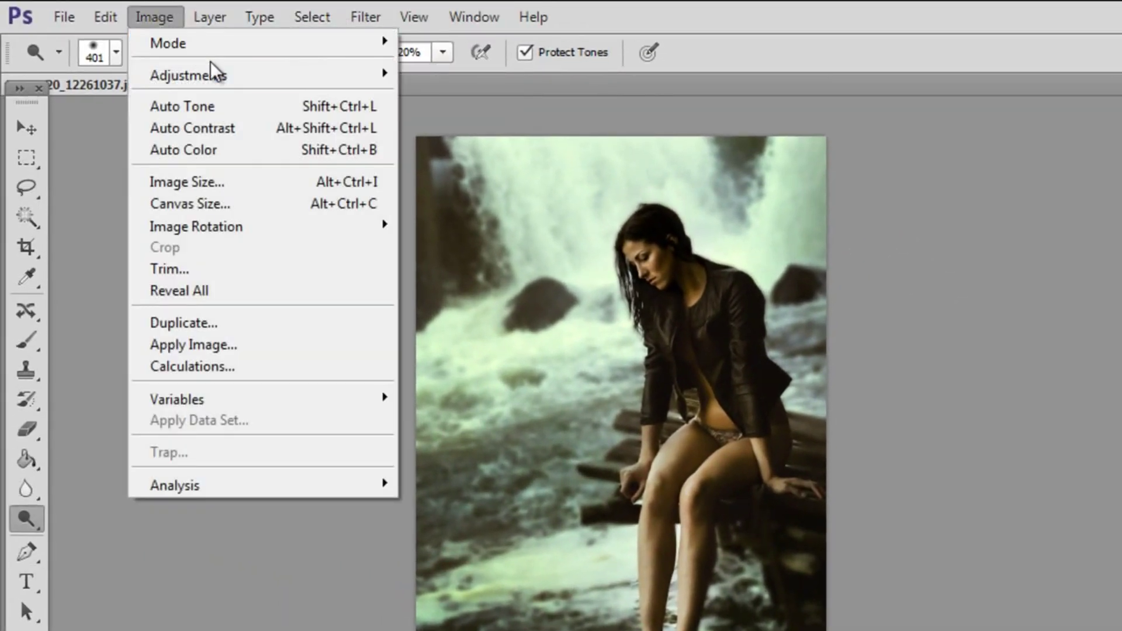
mouse_move(188, 75)
left_click(543, 193)
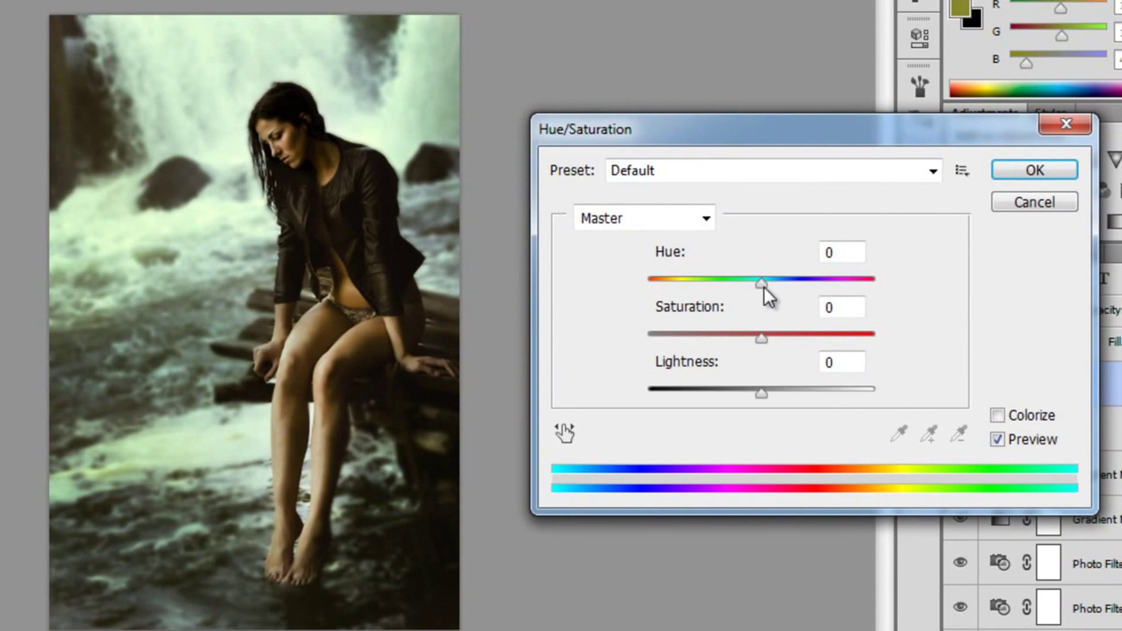
left_click_drag(762, 284, 772, 286)
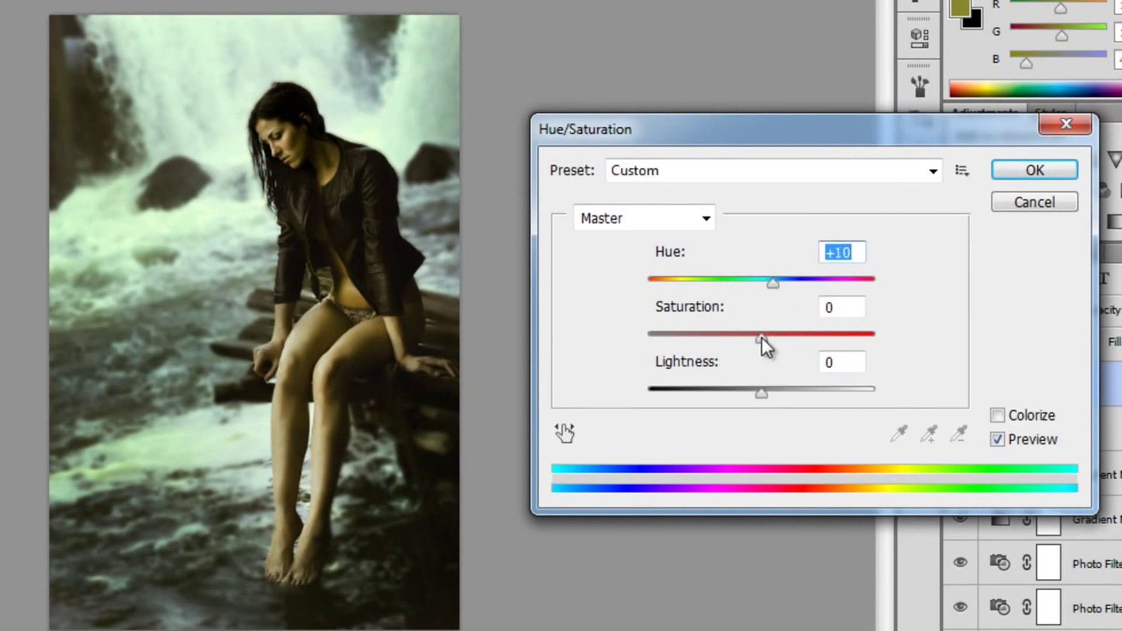
mouse_move(762, 337)
left_mouse_down()
mouse_move(722, 337)
mouse_move(733, 334)
left_mouse_up()
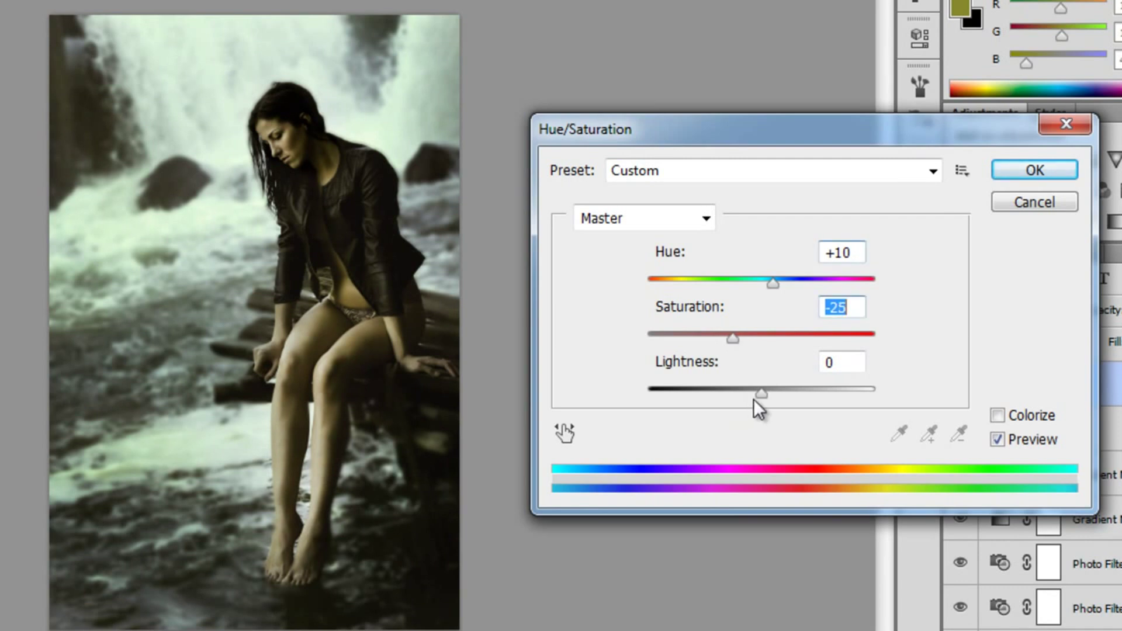
left_click_drag(762, 394, 739, 394)
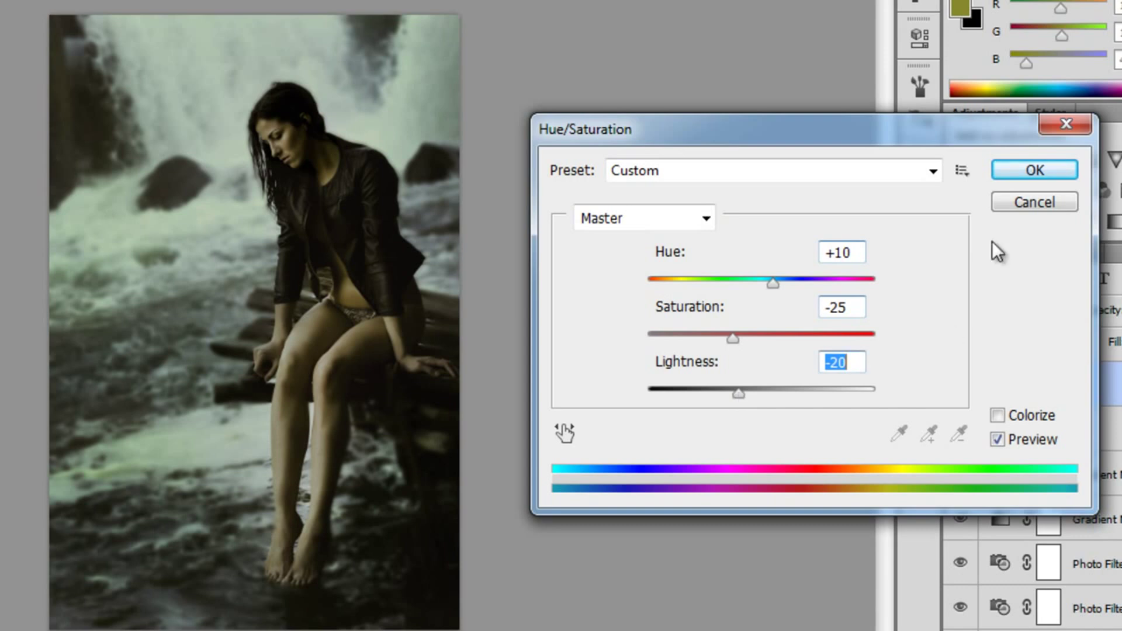
left_click(1035, 170)
key("ctrl+alt+shift+e")
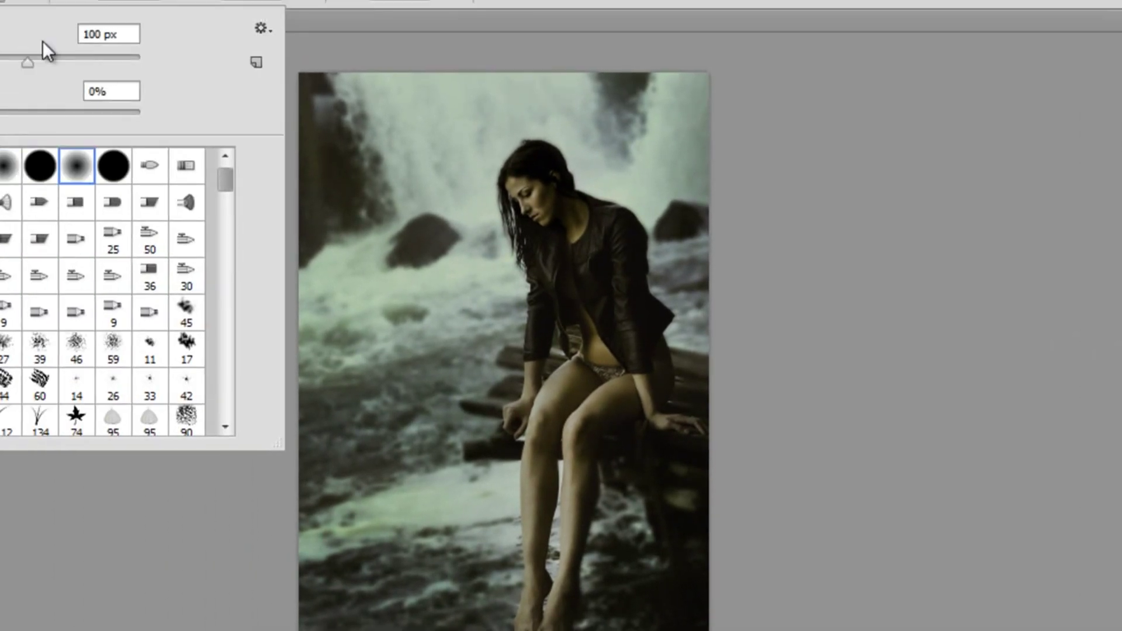
Step: Enlarge the soft eraser brush to 172 px and close the brush settings
left_click_drag(140, 92, 186, 90)
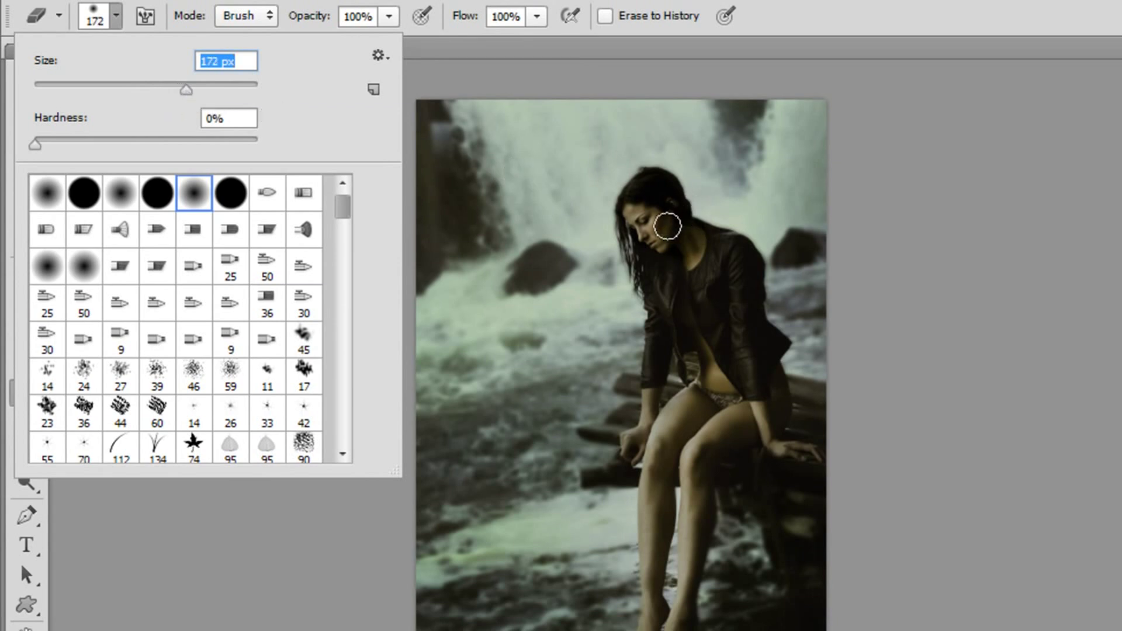
left_click(662, 230)
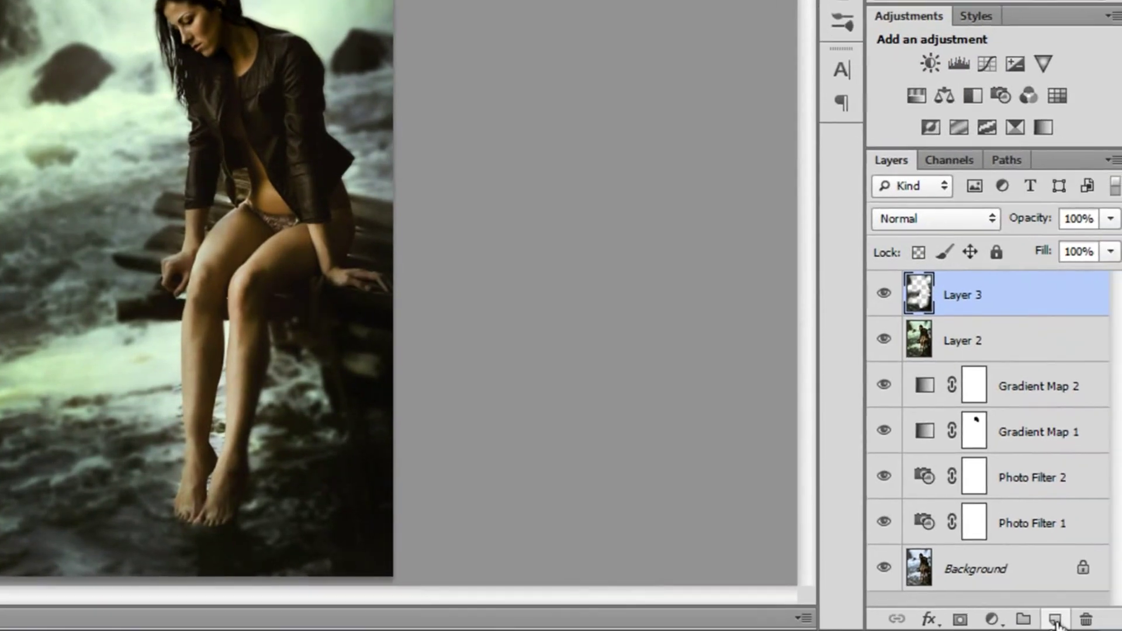
Step: Add a new Layer 4 and fill it with the merged image via Apply Image
left_click(1120, 628)
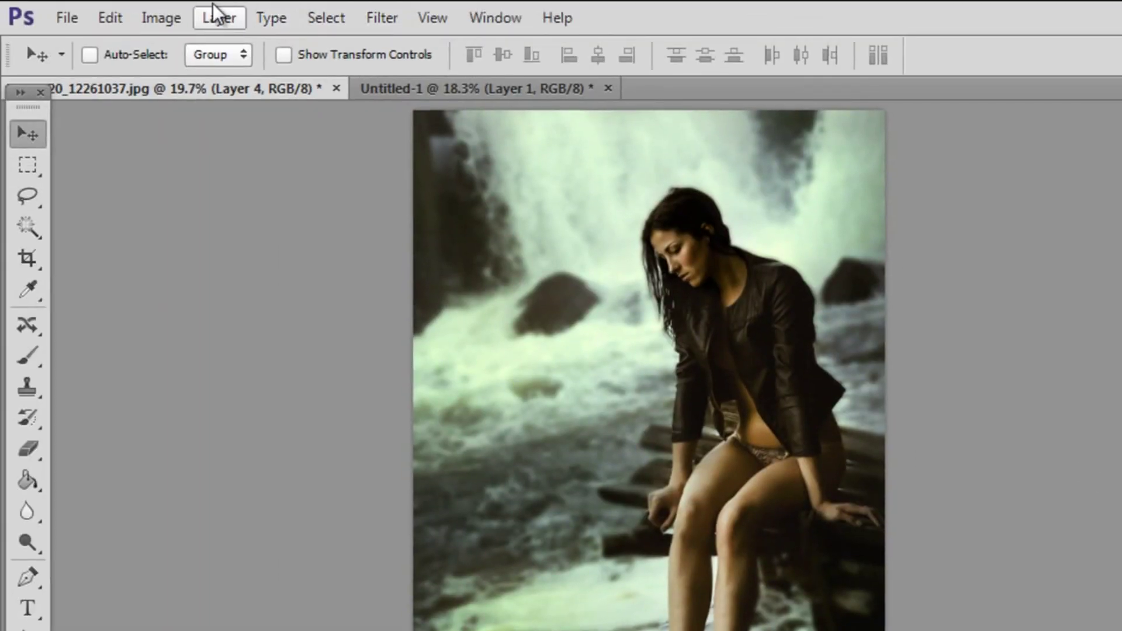
left_click(129, 4)
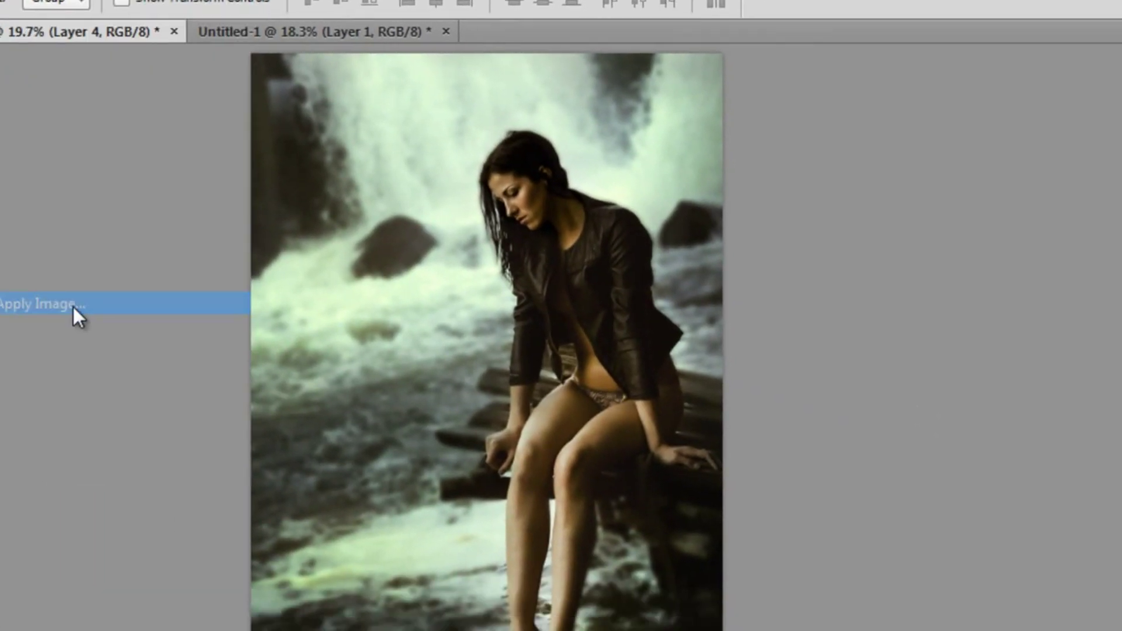
left_click(72, 307)
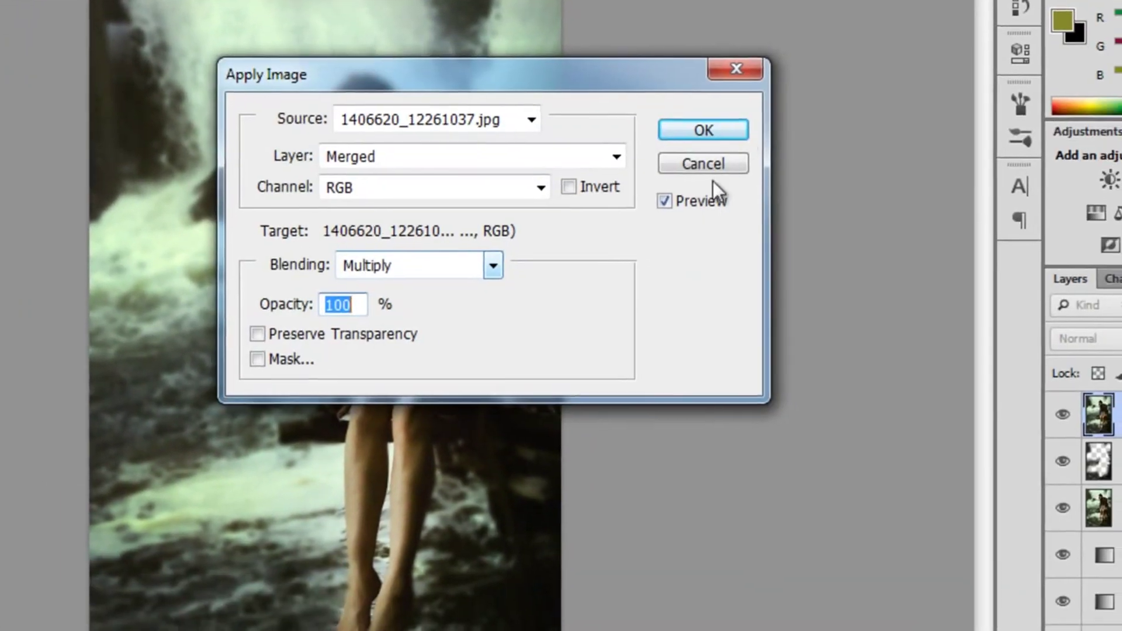
left_click(733, 133)
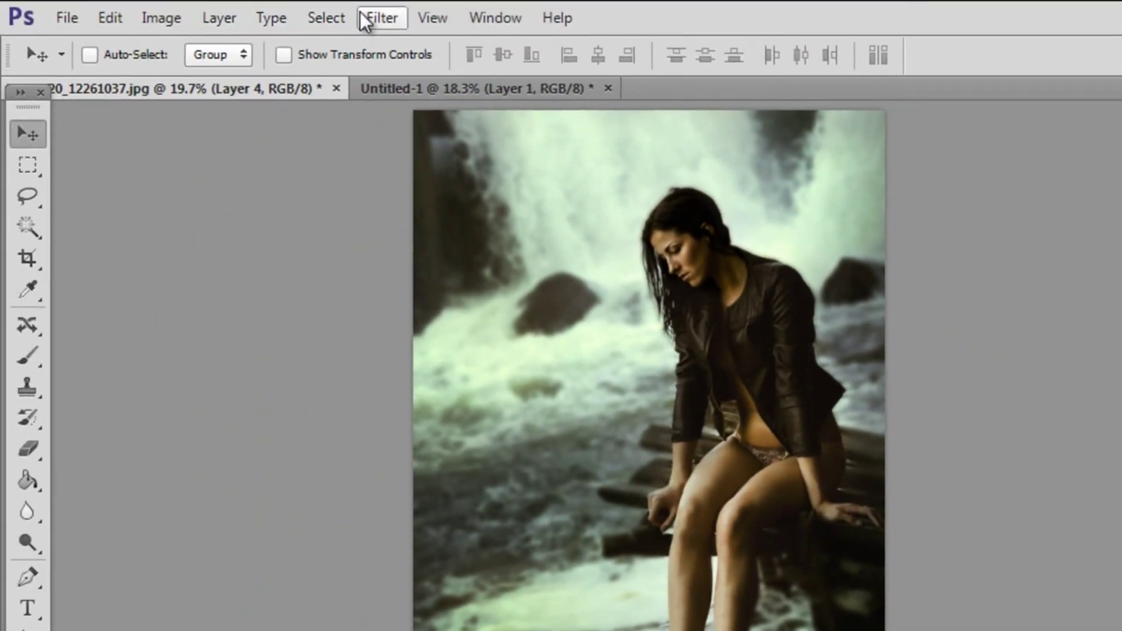
Step: Smart Sharpen Layer 4 at 119% amount and 1.0 px radius, checking face and torso
left_click(376, 17)
mouse_move(406, 374)
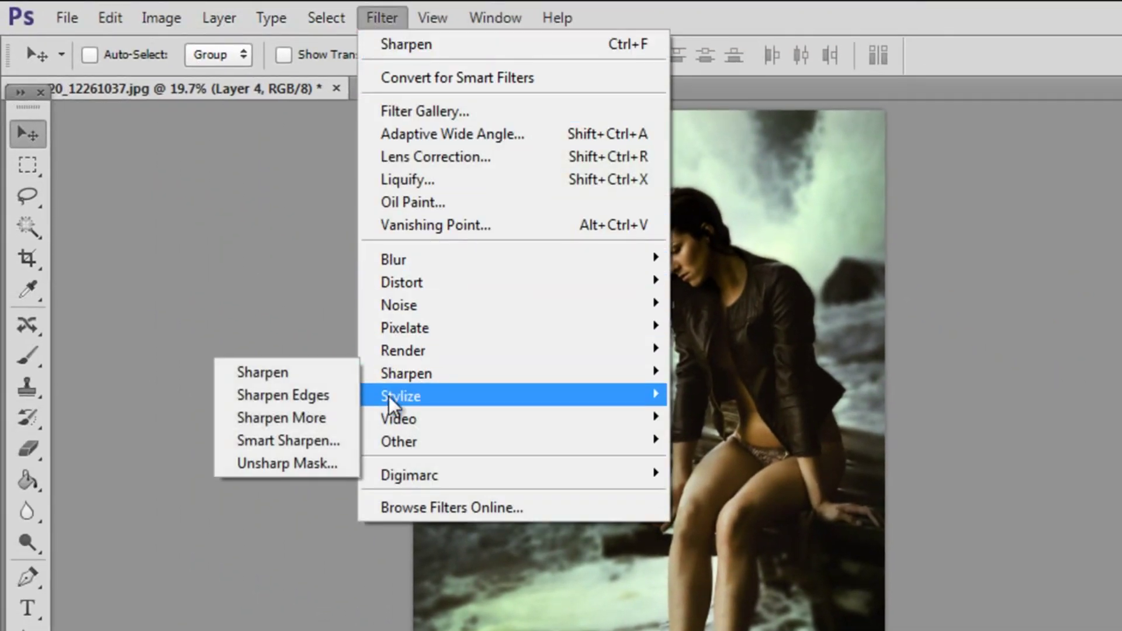
left_click(290, 439)
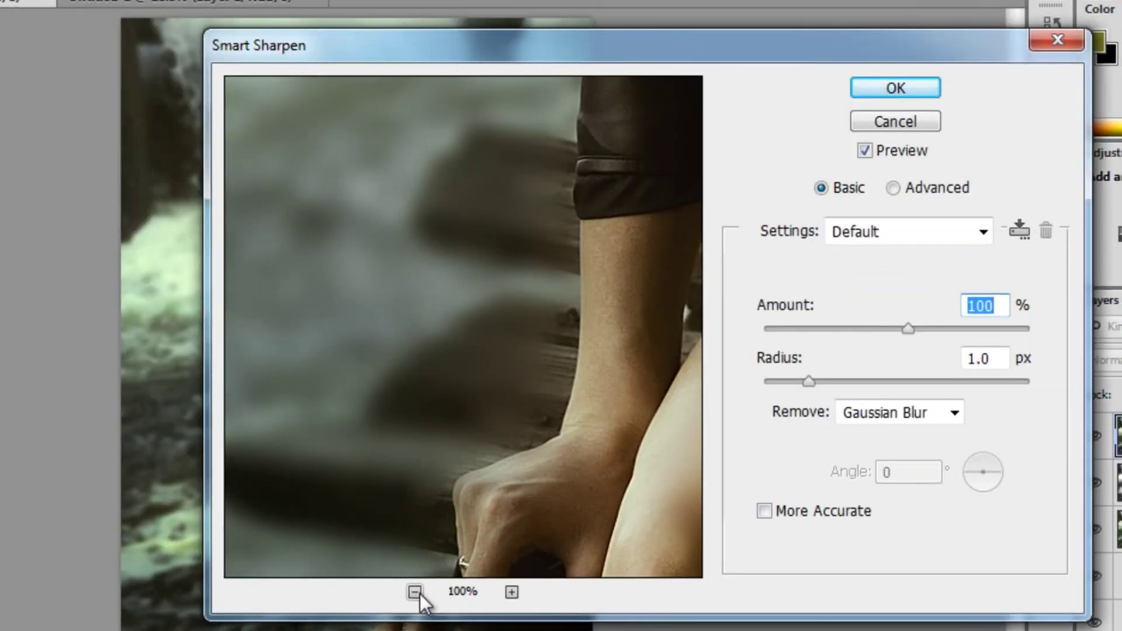
left_click(419, 594)
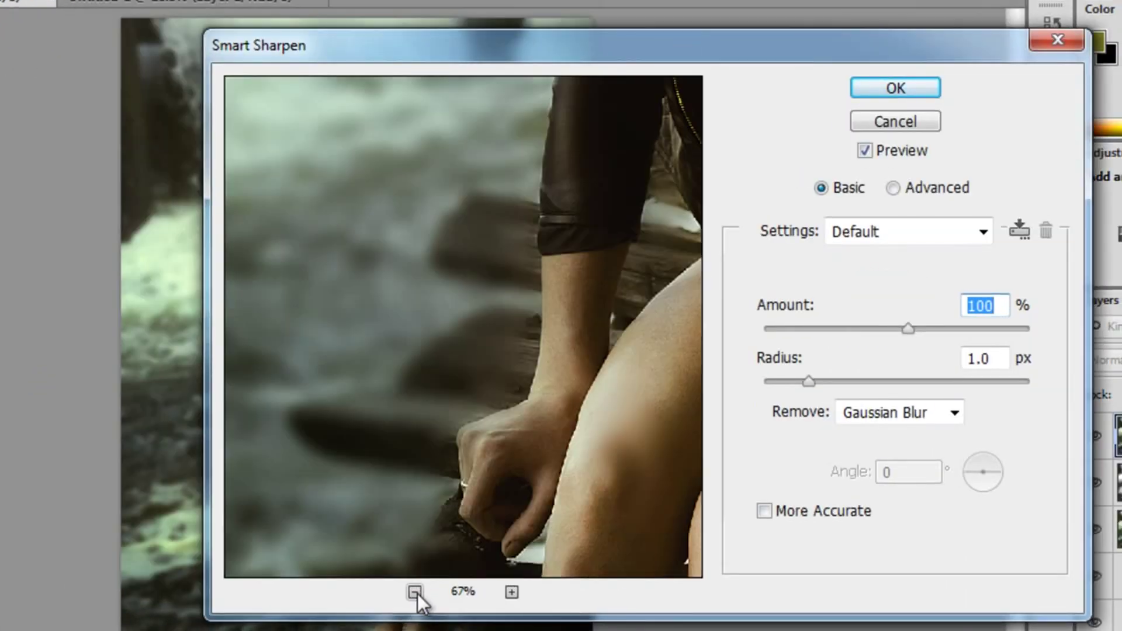
left_click(417, 591)
key("Up")
key("Up")
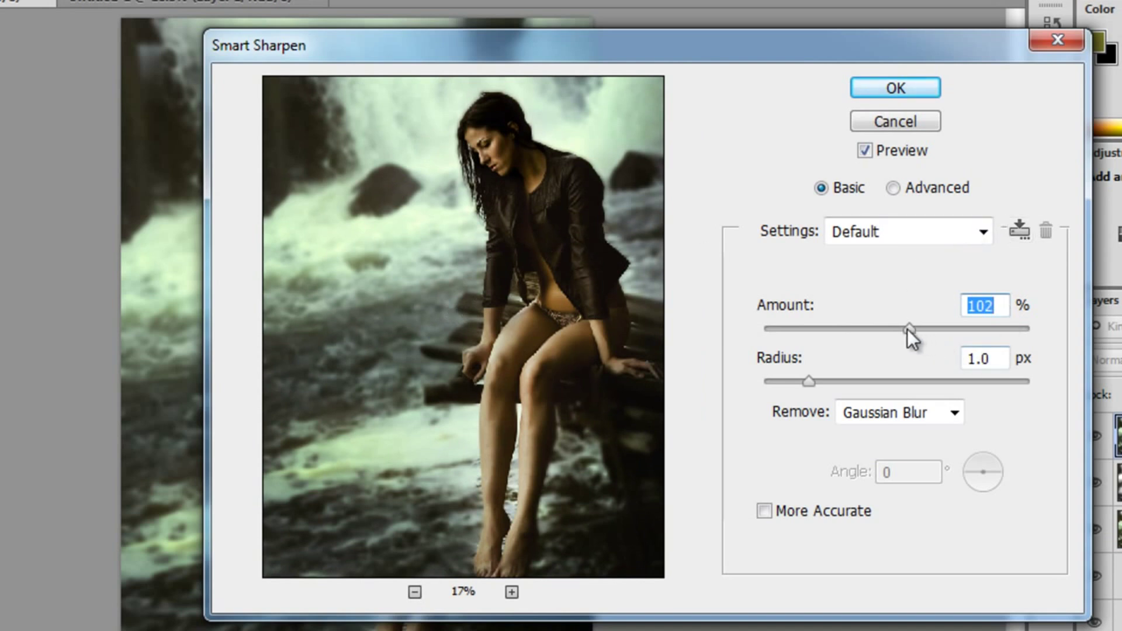
mouse_move(1001, 337)
left_mouse_down()
mouse_move(1016, 338)
mouse_move(768, 336)
mouse_move(921, 335)
left_mouse_up()
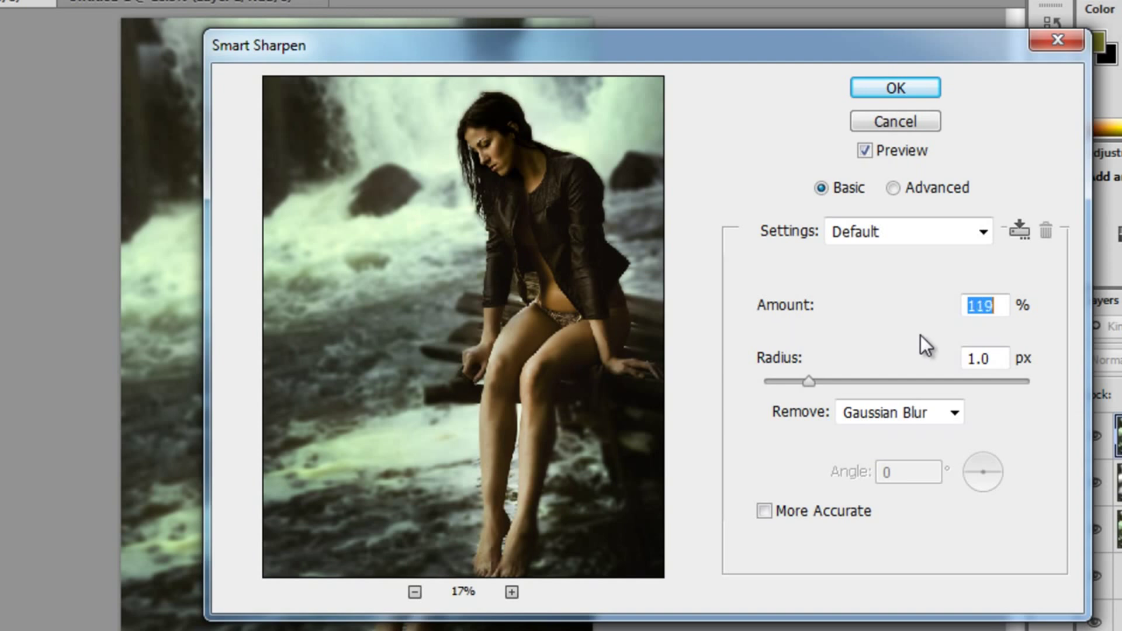
left_click(512, 592)
left_click(512, 592)
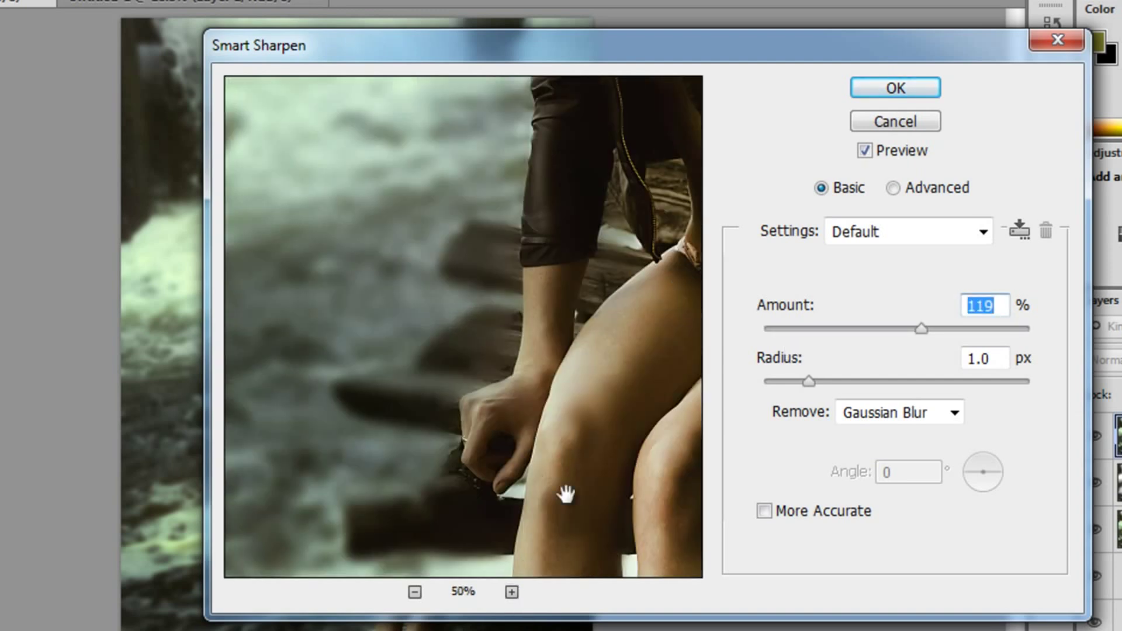
left_click_drag(564, 494, 383, 433)
left_click_drag(464, 187, 527, 403)
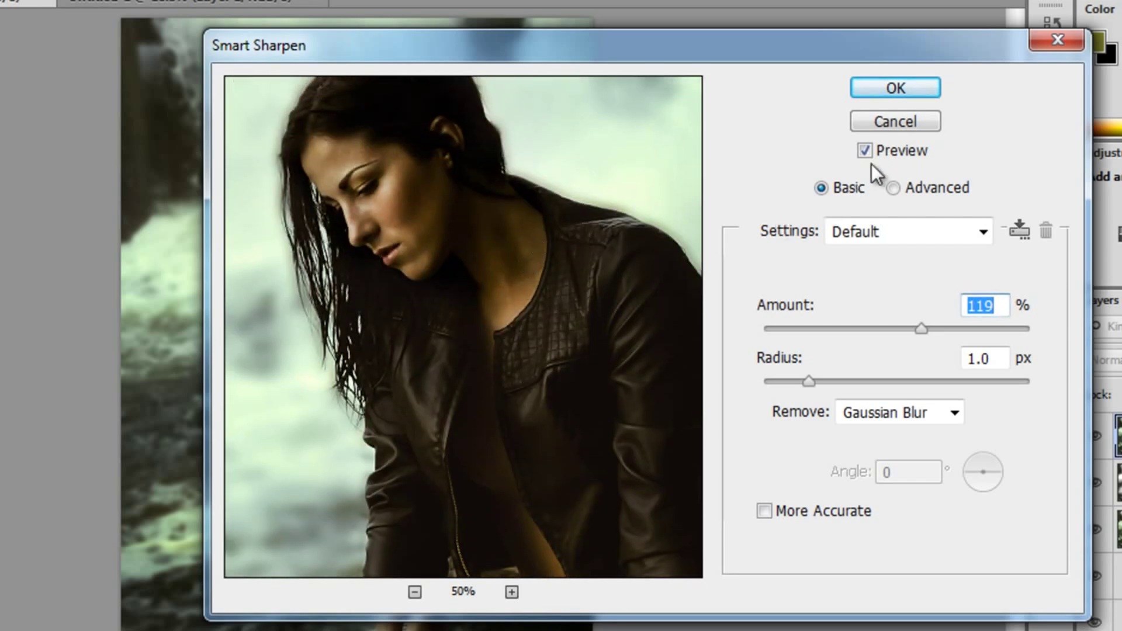
left_click(883, 82)
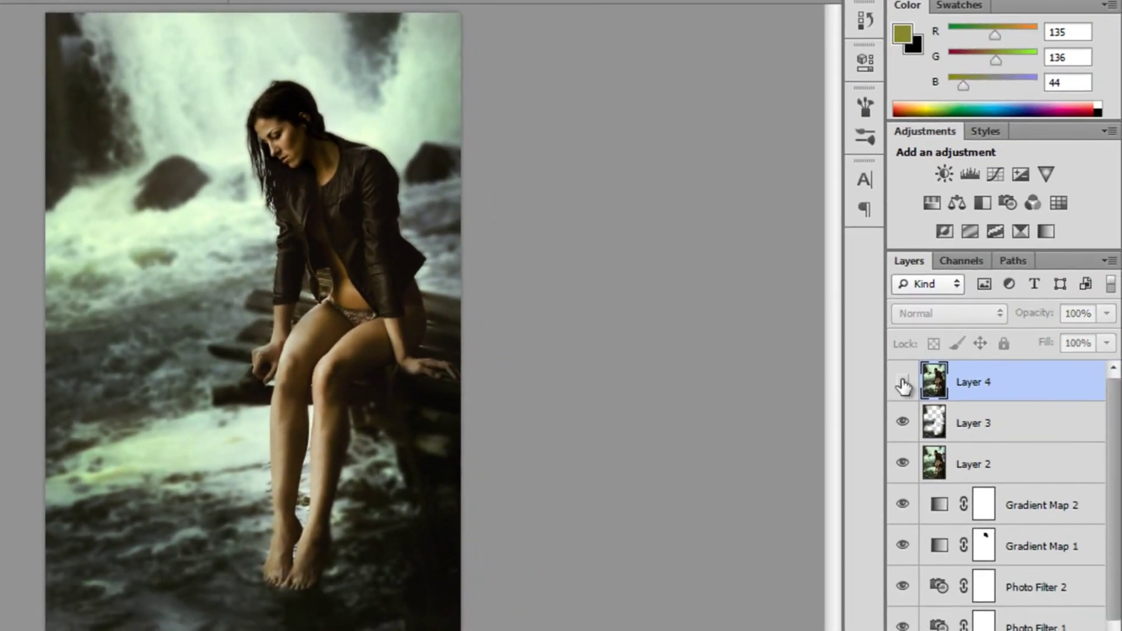
scroll(319, 107, "up", 2)
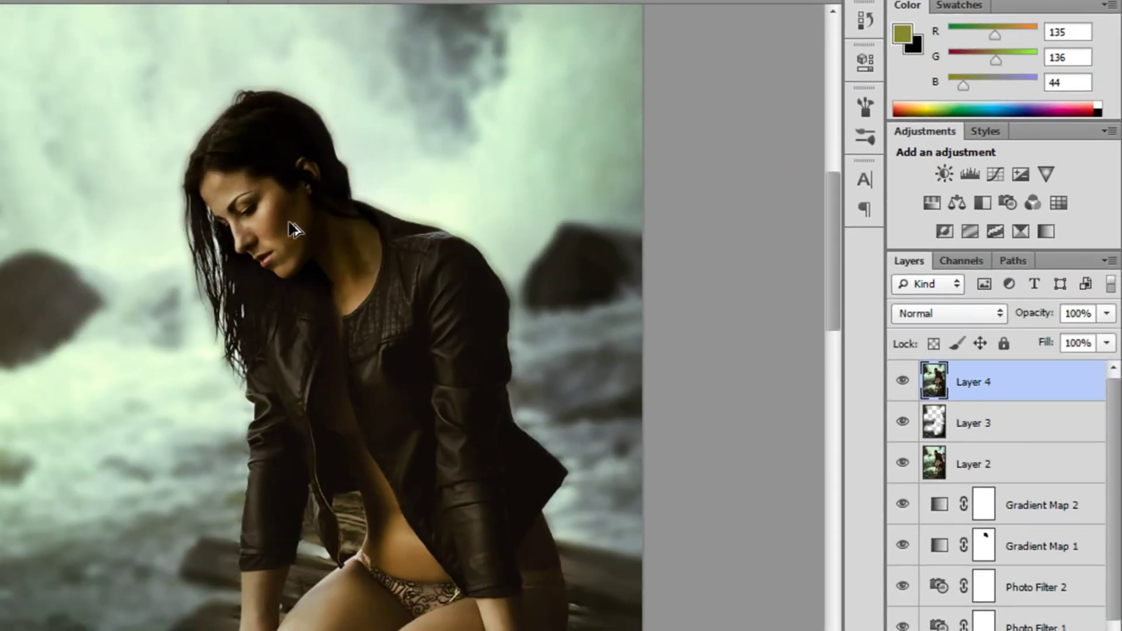
scroll(298, 229, "down", 2)
scroll(298, 230, "down", 2)
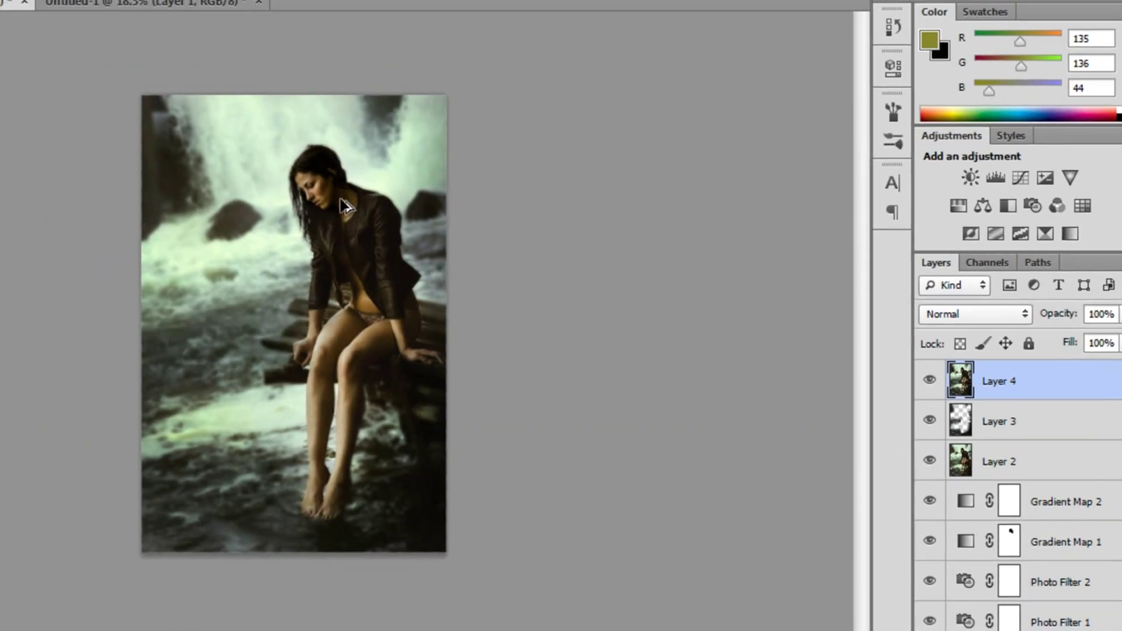
Step: Erase Layer 4's sharpening from the waterfall and rocks, then return to the Move tool
key("e")
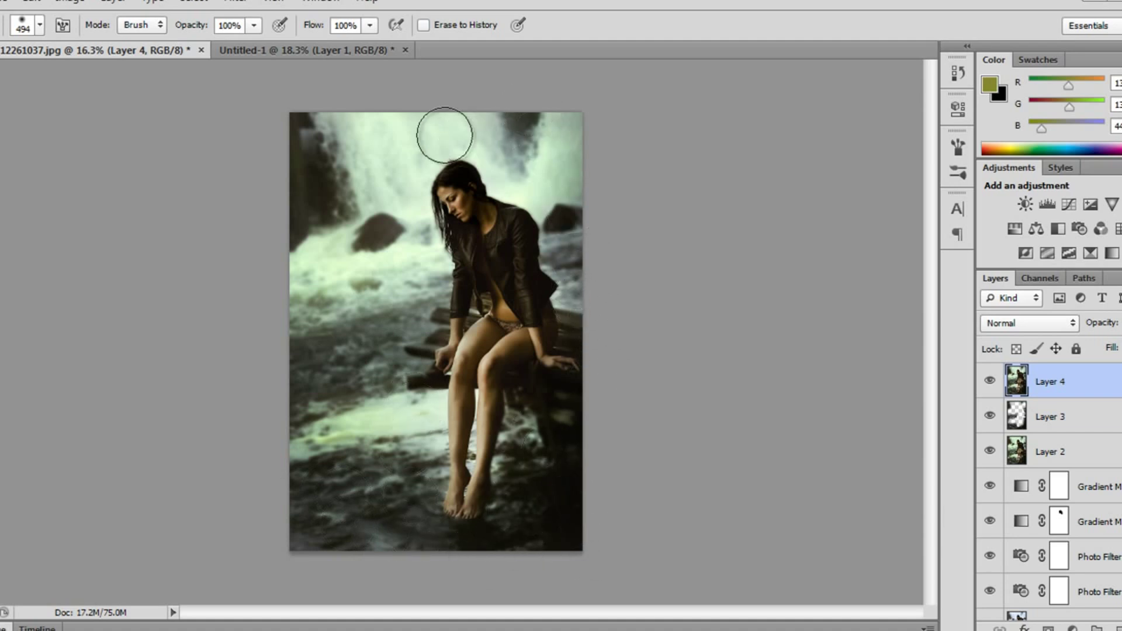
left_click(414, 390)
key("v")
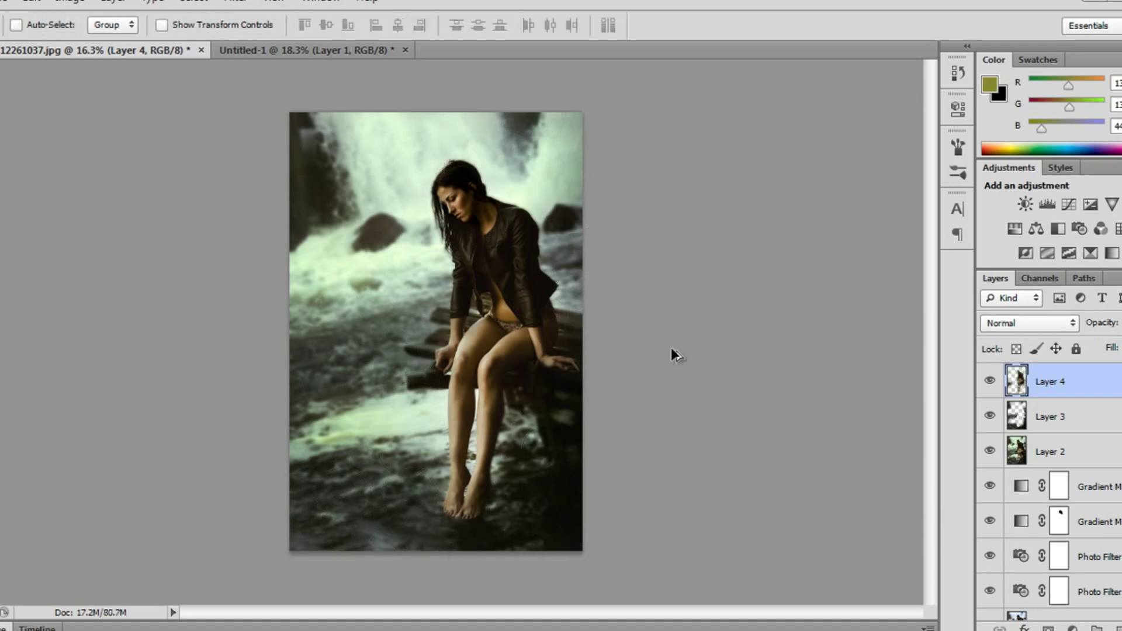
scroll(671, 347, "up", 1)
scroll(670, 345, "up", 1)
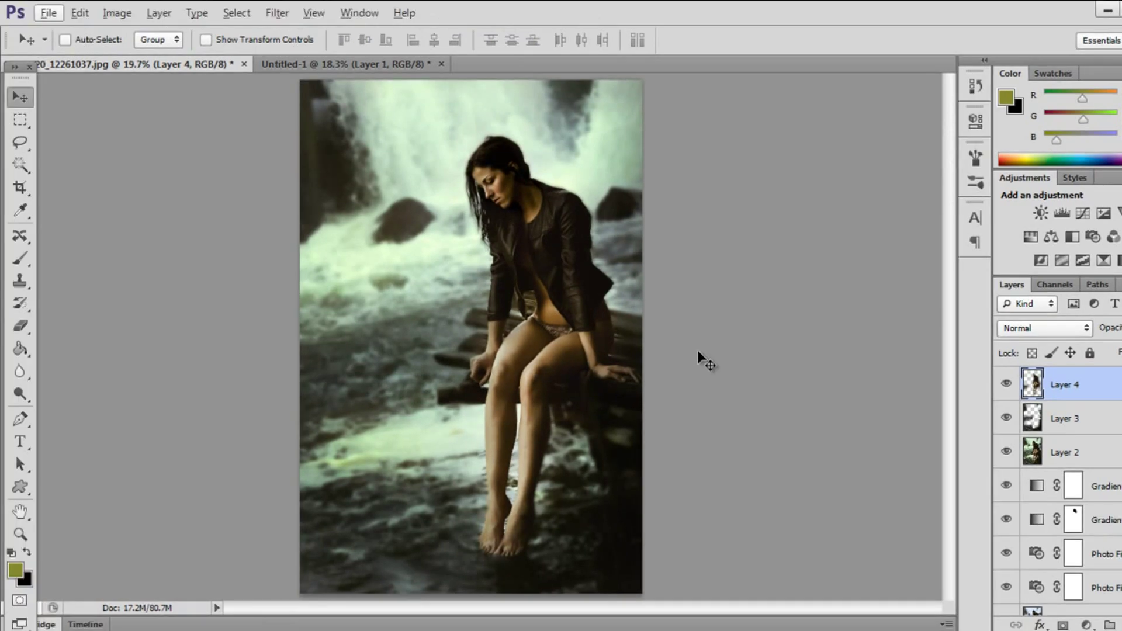